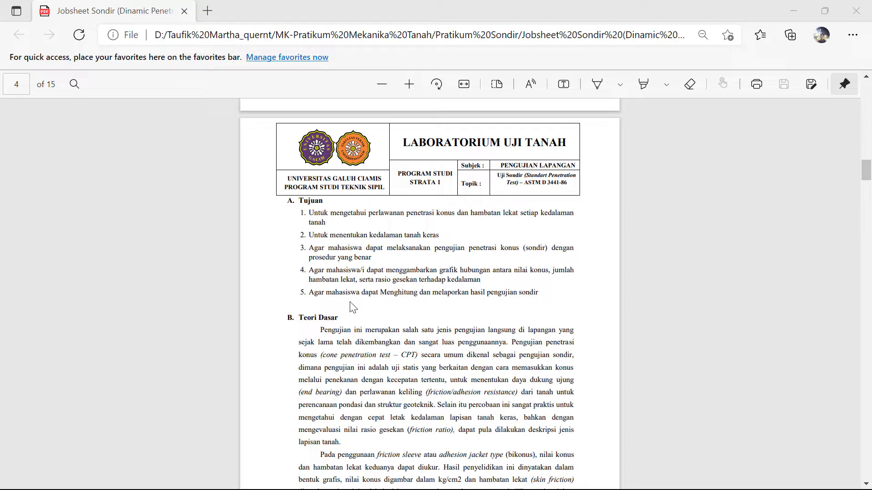
# - Review the Sondir jobsheet's theory, test procedure, example results table and graphs
pyautogui.scroll(-20, 350, 303)
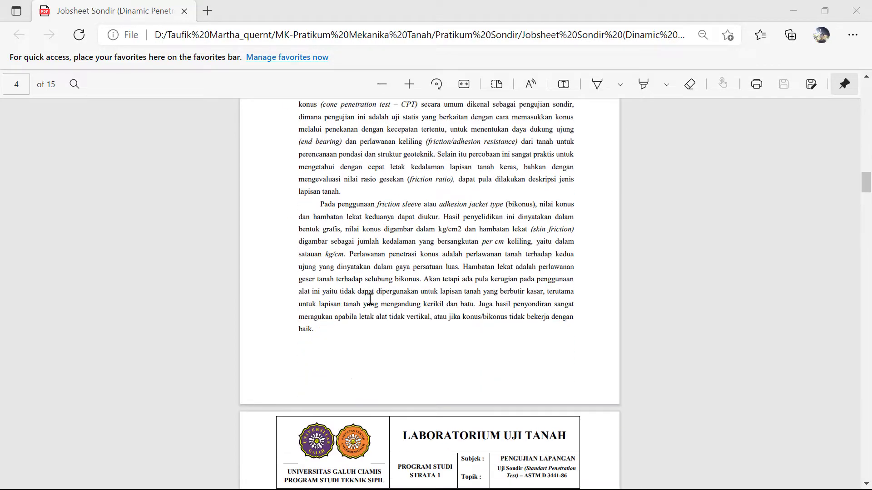
pyautogui.scroll(-20, 373, 306)
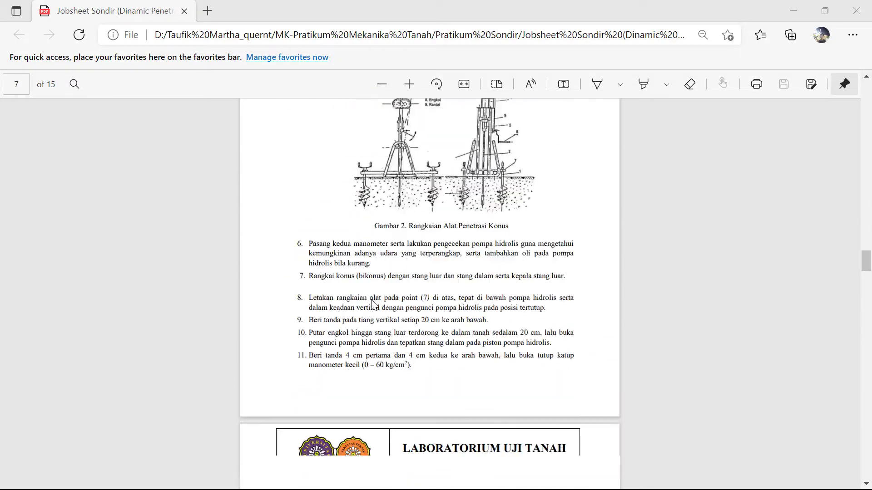
pyautogui.scroll(-15, 373, 300)
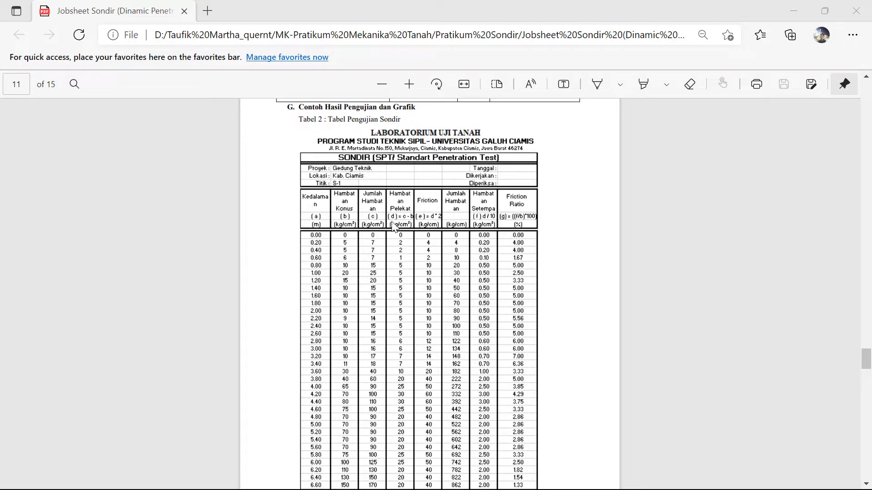
pyautogui.scroll(-5, 501, 236)
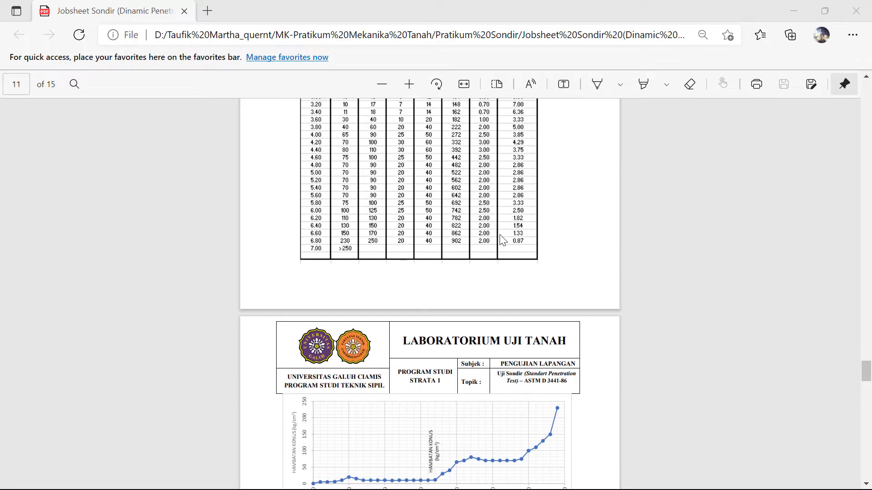
pyautogui.scroll(1, 501, 240)
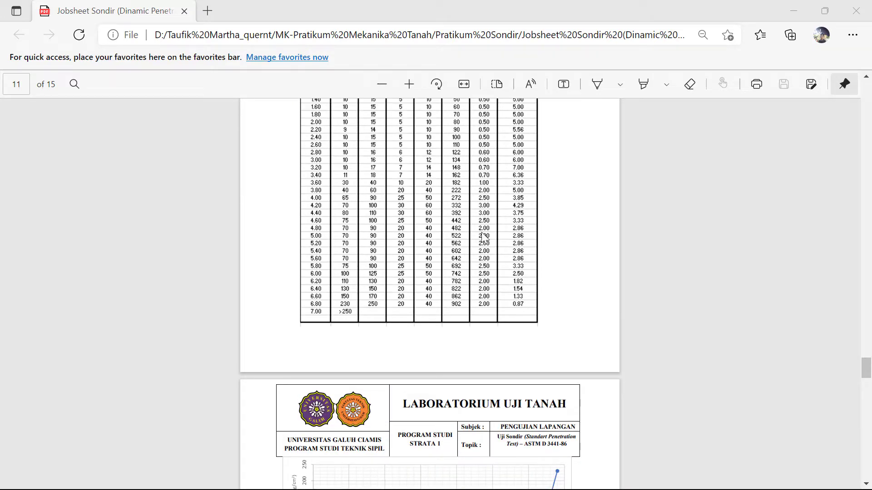
pyautogui.scroll(-6, 447, 252)
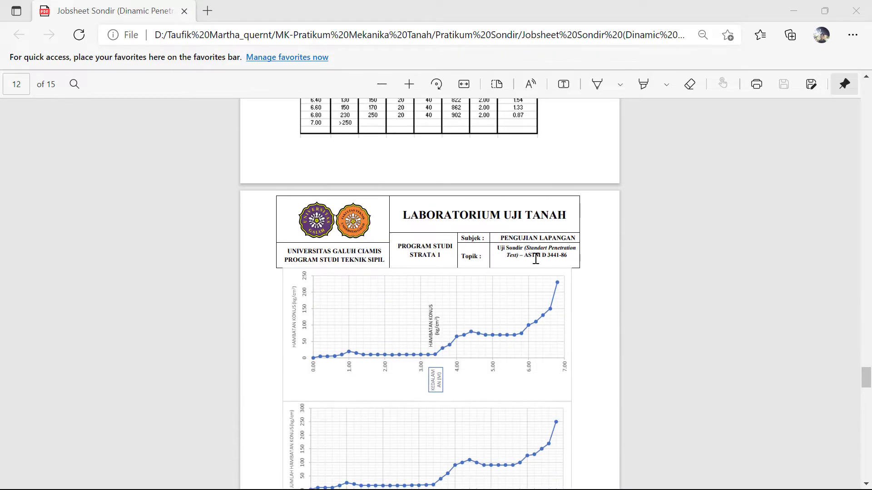
pyautogui.scroll(-1, 578, 298)
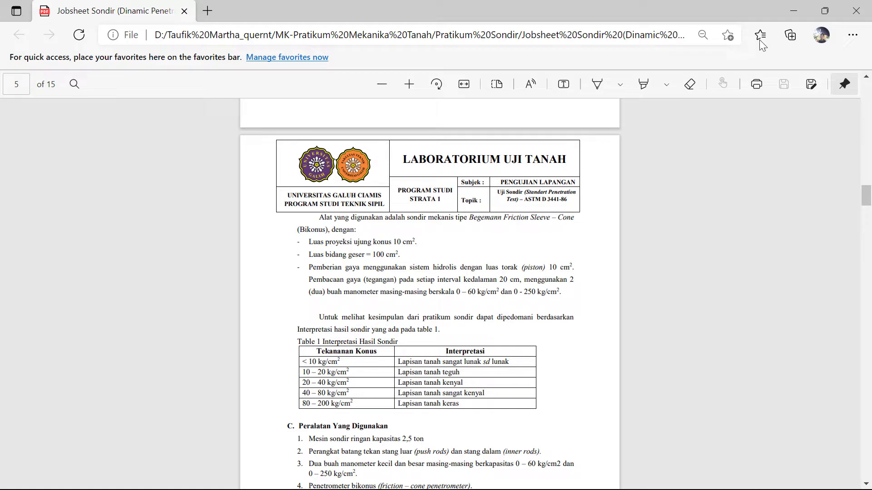
# - Switch to the Tabel Data Sondir workbook in Excel and look over the test data table on the Contoh 1 sheet
pyautogui.click(791, 7)
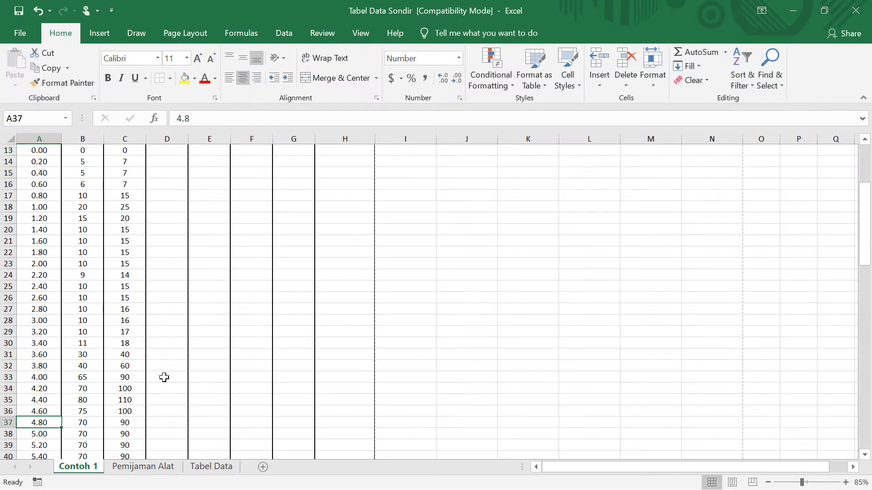
pyautogui.scroll(5, 168, 377)
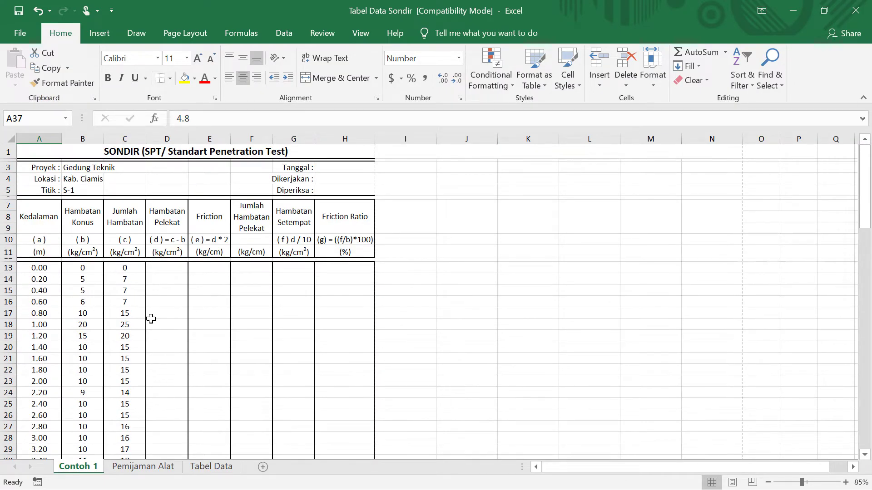
pyautogui.scroll(-3, 150, 318)
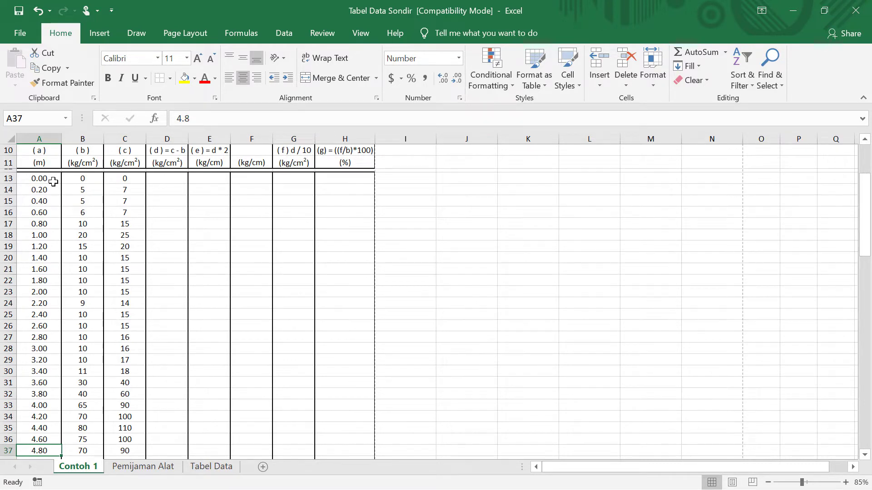
pyautogui.scroll(-6, 53, 181)
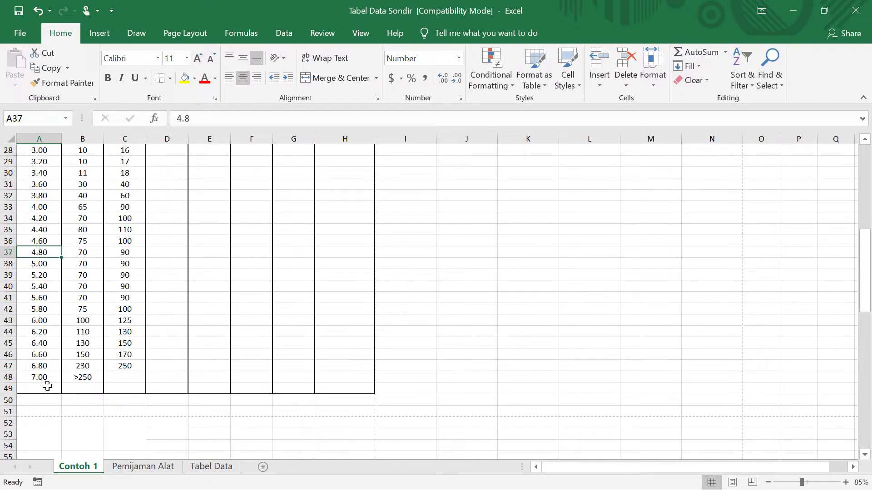
pyautogui.scroll(8, 47, 385)
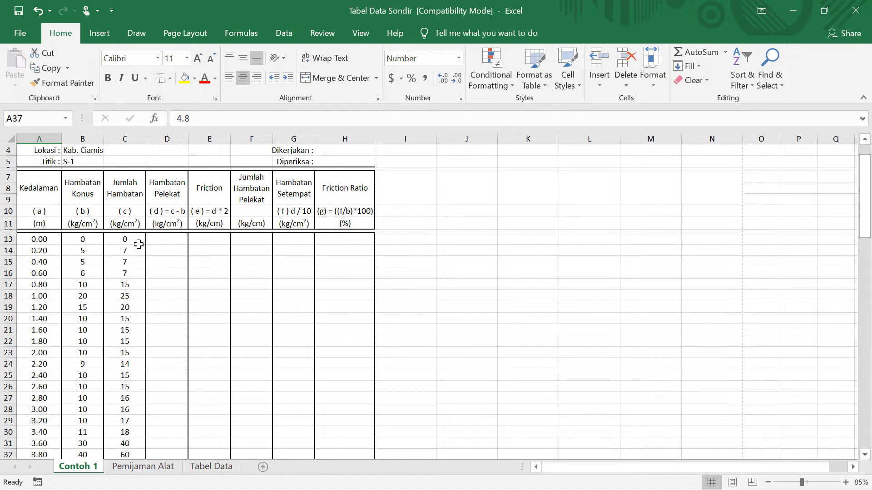
pyautogui.scroll(1, 169, 241)
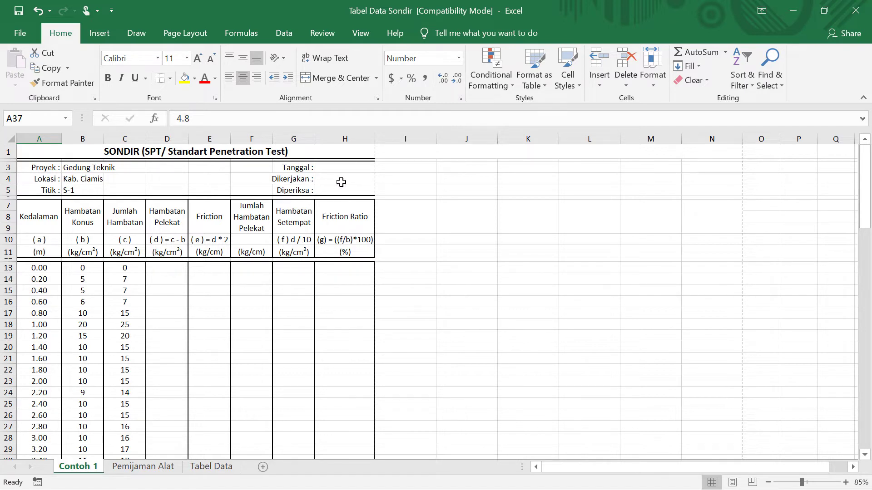
# - Enter the Hambatan Pelekat formula =C13-B13 in cell D13 for the 0.00 m depth row
pyautogui.scroll(-2, 272, 195)
pyautogui.click(183, 209)
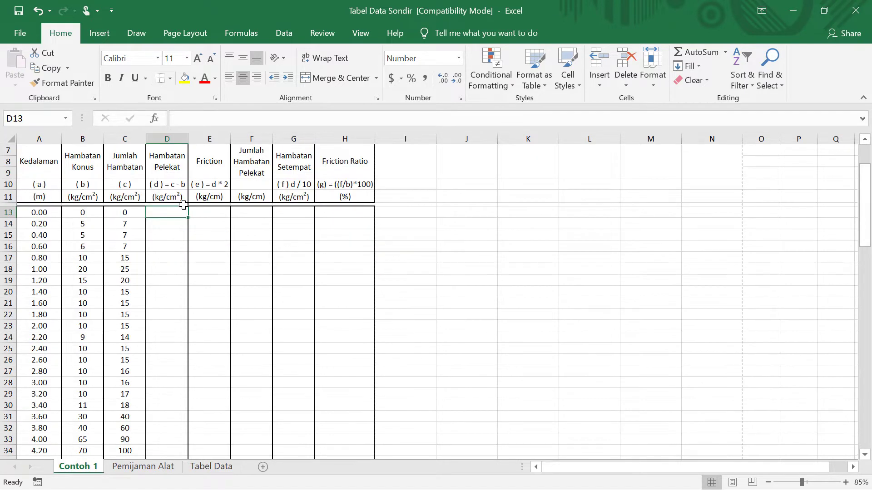
pyautogui.write('=')
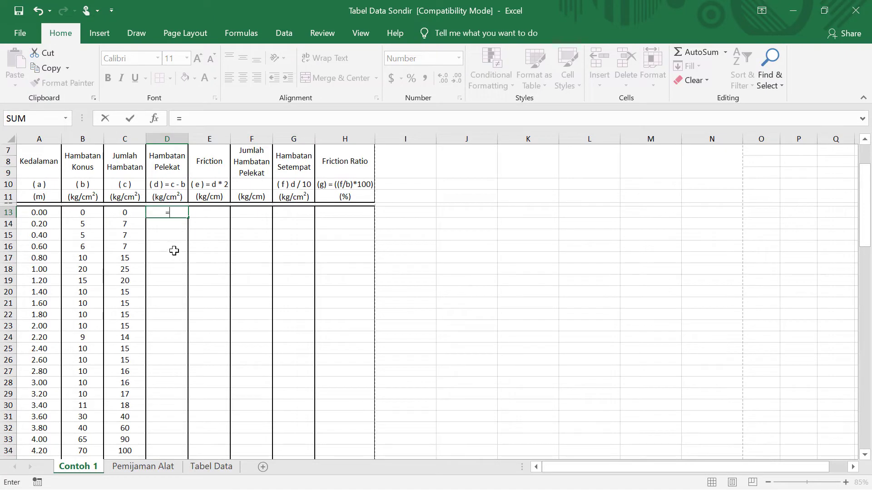
pyautogui.click(129, 213)
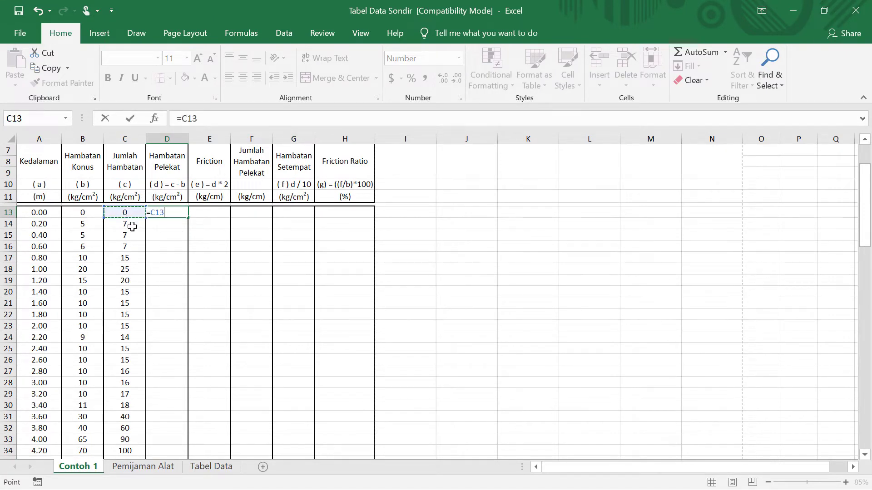
pyautogui.write('-')
pyautogui.click(76, 215)
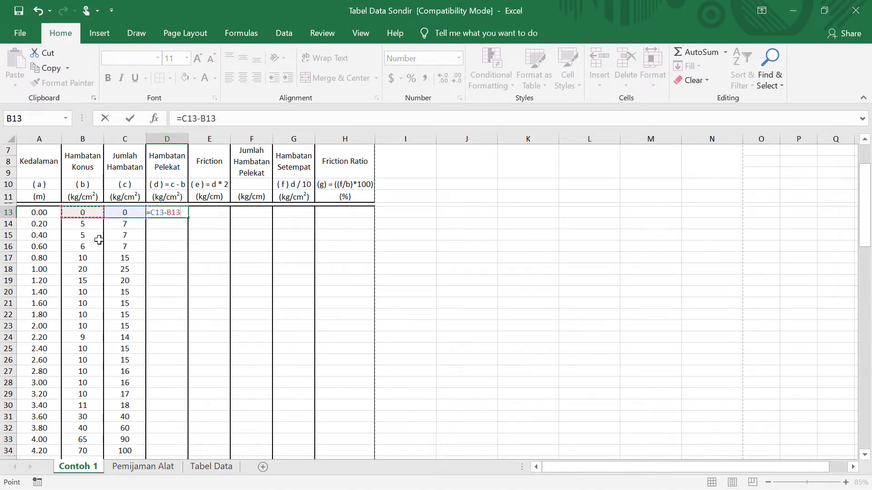
pyautogui.press('Return')
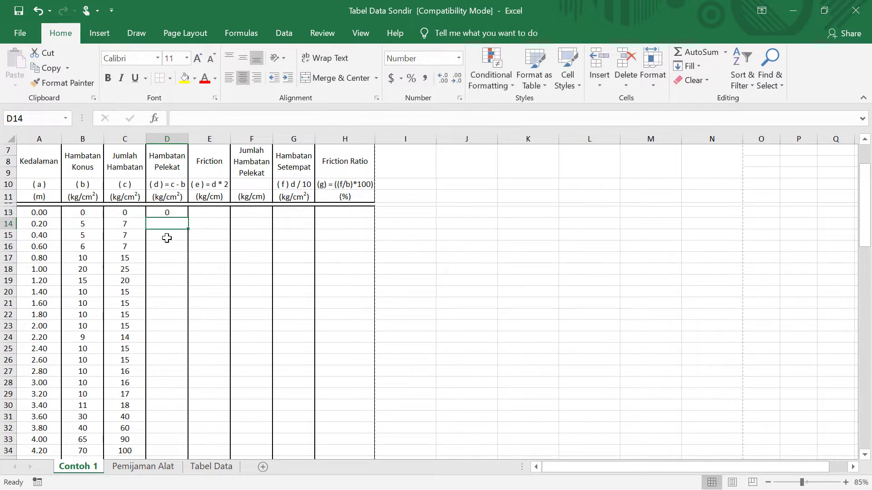
# - Enter the Friction formula =D13*2 in cell E13
pyautogui.click(169, 214)
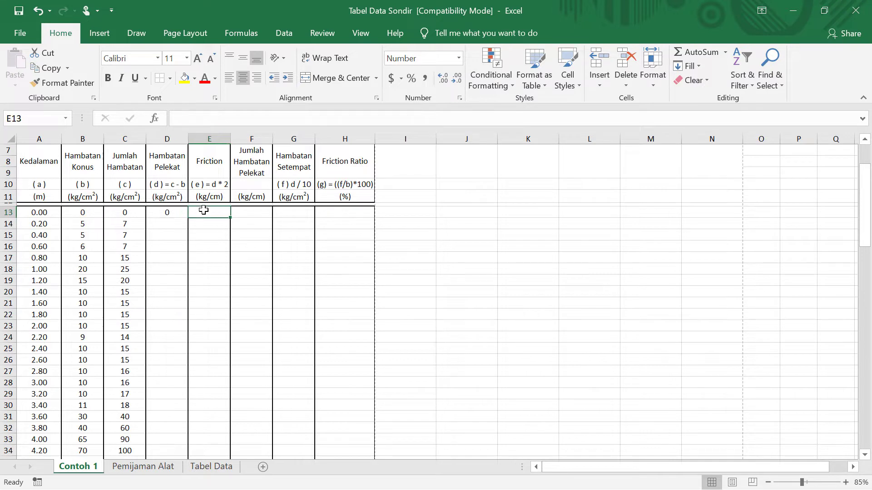
pyautogui.click(205, 212)
pyautogui.write('=')
pyautogui.click(166, 212)
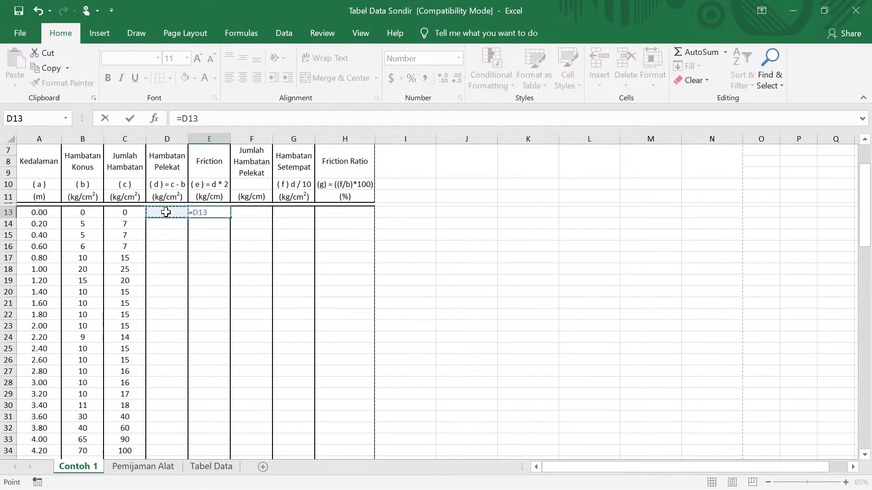
pyautogui.write('*2')
pyautogui.press('Return')
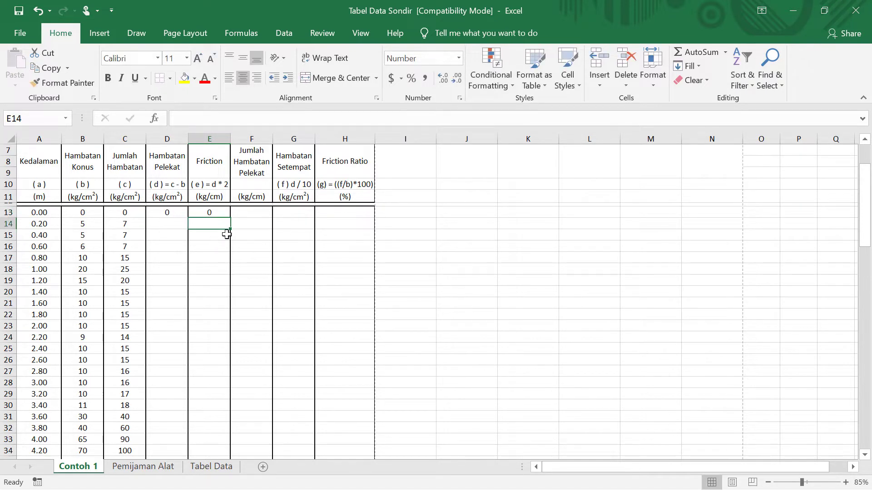
# - Enter 0 as Jumlah Hambatan Pelekat in F13 and the Hambatan Setempat formula =D13/10 in G13
pyautogui.click(253, 213)
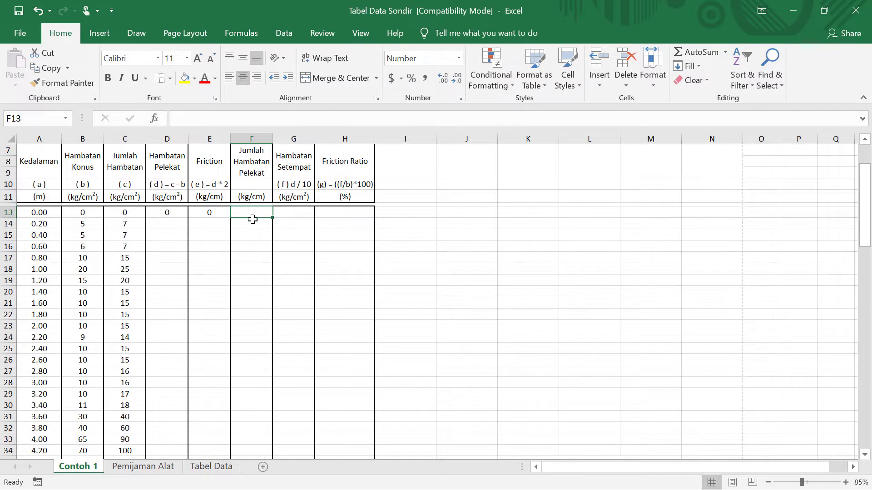
pyautogui.write('0')
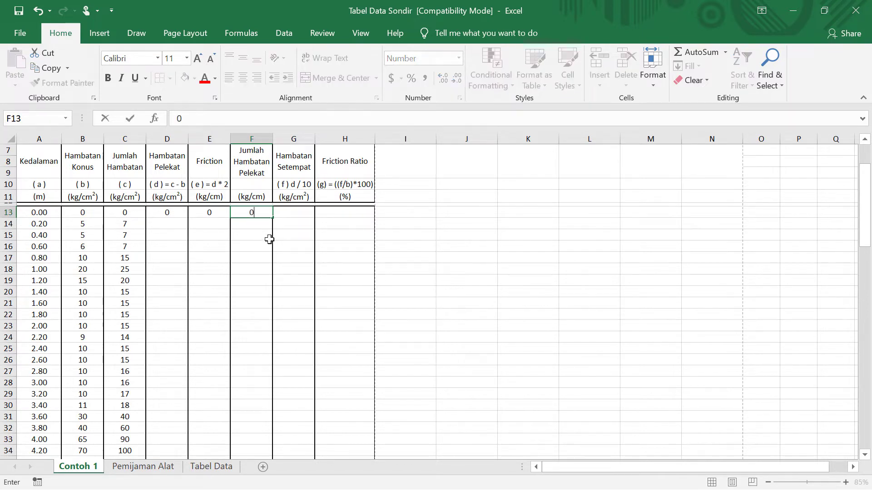
pyautogui.click(291, 214)
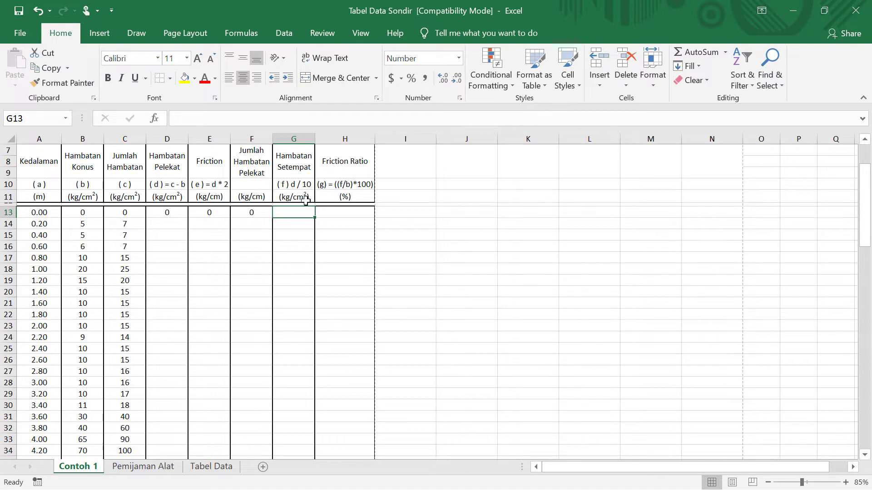
pyautogui.write('=')
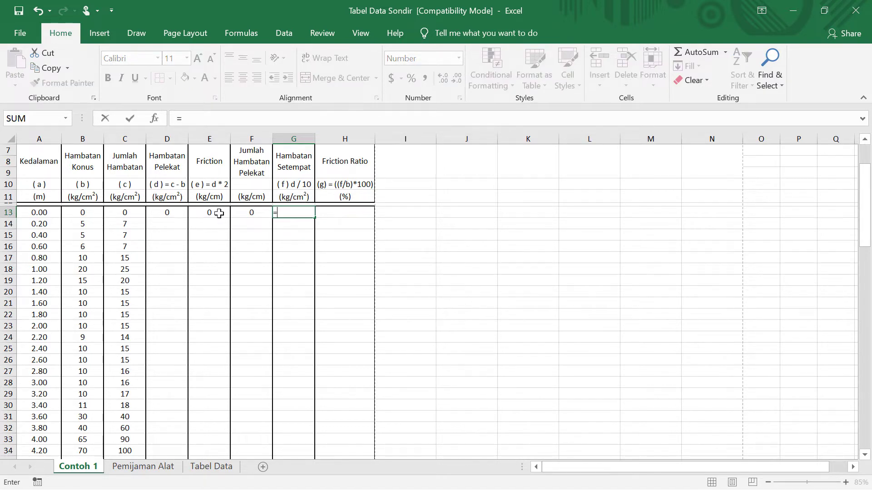
pyautogui.click(177, 210)
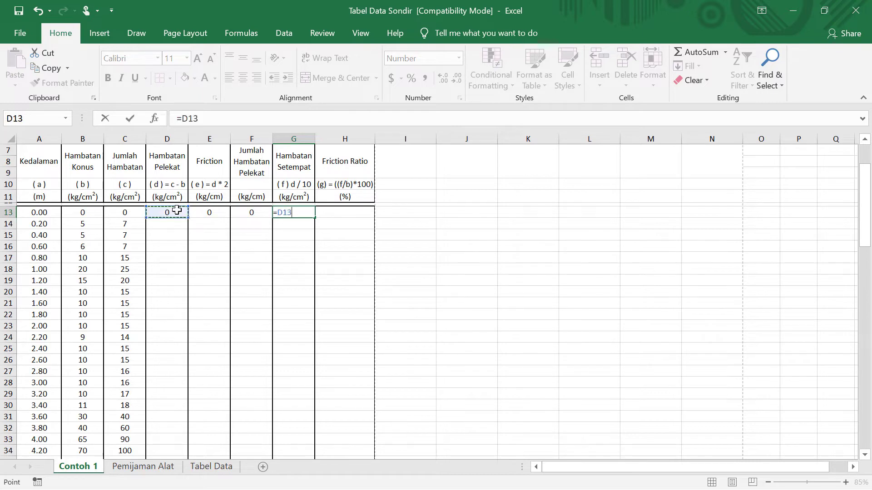
pyautogui.write('/10')
pyautogui.press('Return')
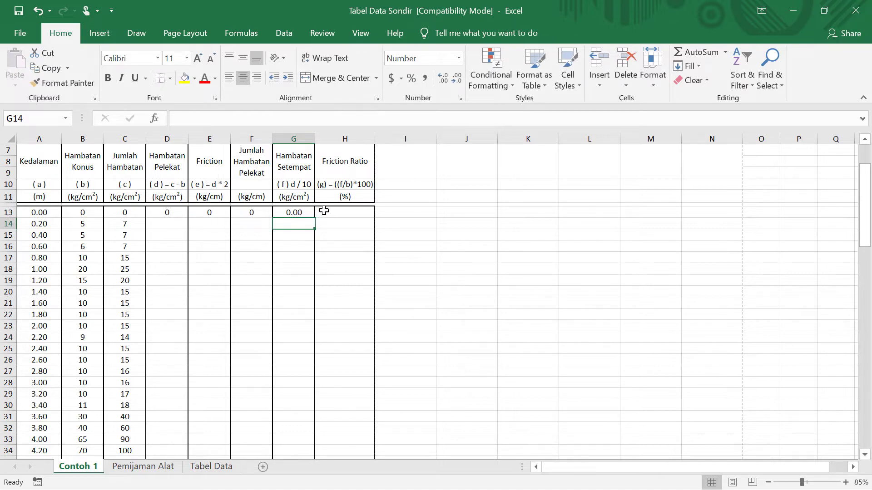
# - Enter the Friction Ratio formula =((G13/B13)*100) in cell H13
pyautogui.click(324, 212)
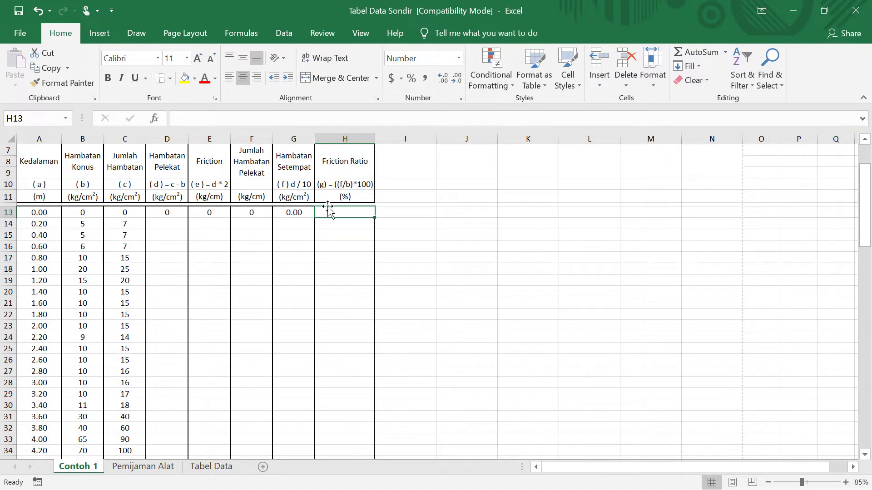
pyautogui.write('=')
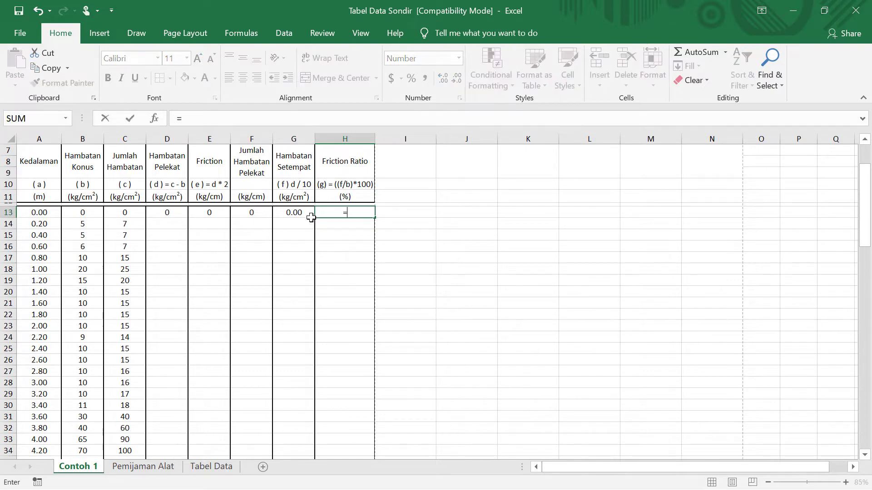
pyautogui.write('((')
pyautogui.click(292, 211)
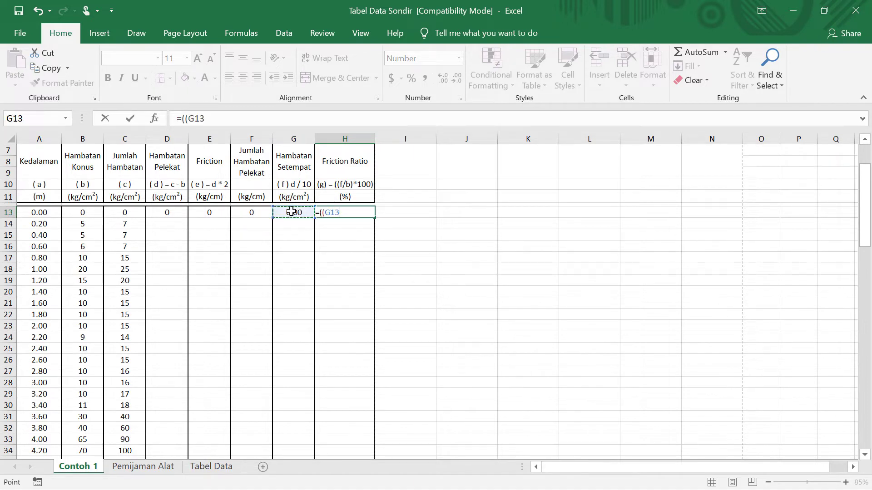
pyautogui.write('/')
pyautogui.click(85, 214)
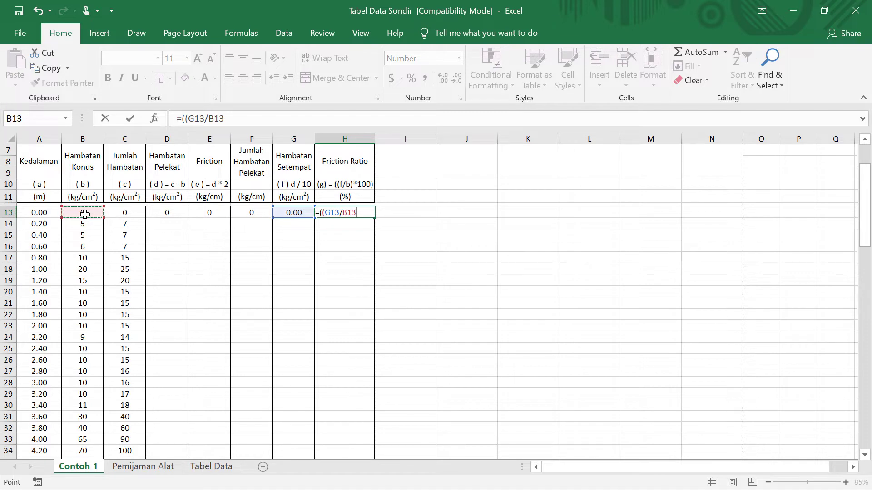
pyautogui.write(')*1')
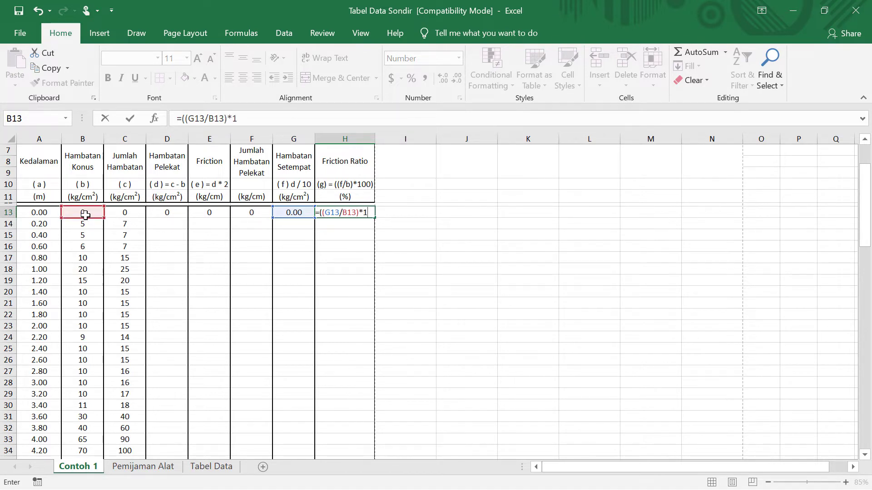
pyautogui.write('00')
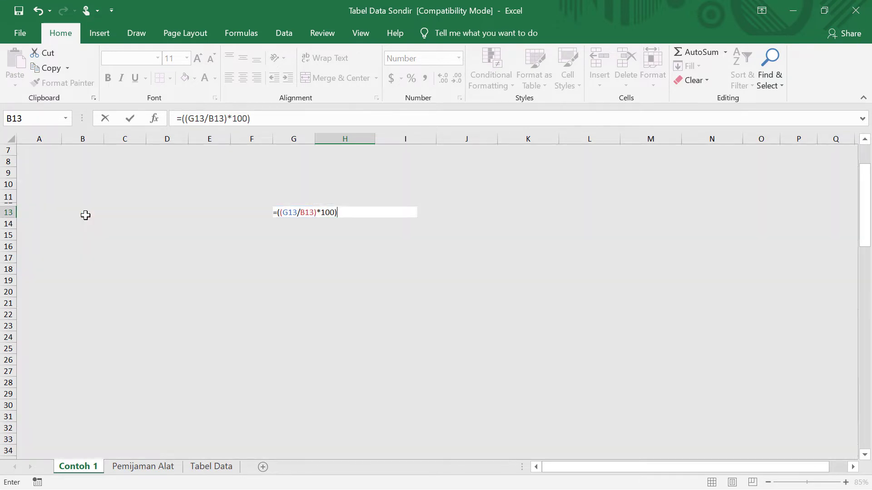
pyautogui.press('Return')
pyautogui.click(354, 215)
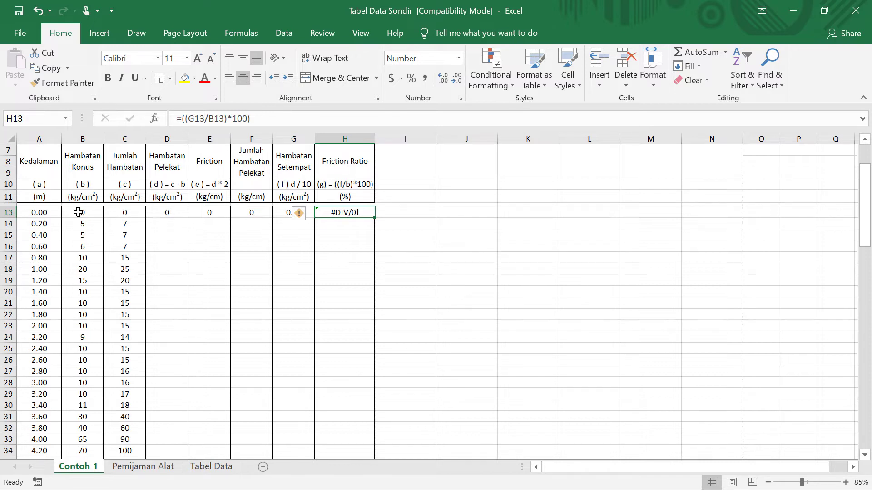
pyautogui.click(439, 346)
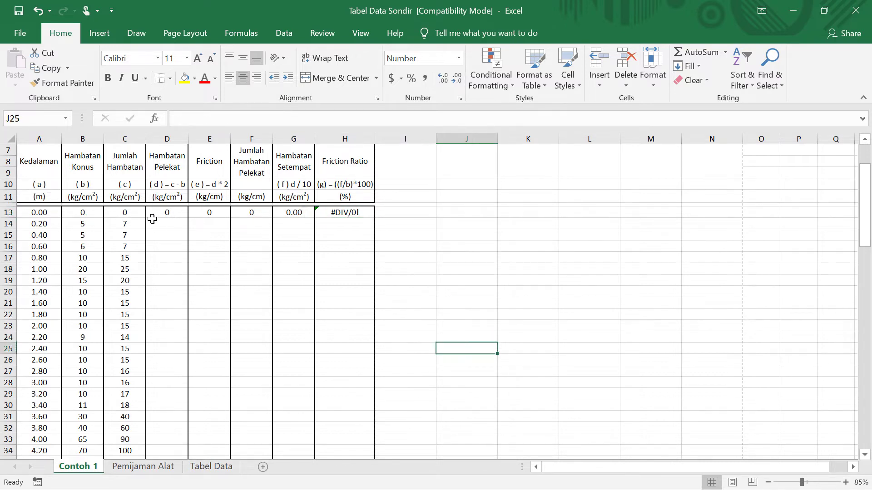
# - Fill the 0.00 m row's calculated cells D13:H13 down to row 48, and clear D48:H48 in the 7.00 m row
pyautogui.moveTo(165, 211); pyautogui.dragTo(354, 428)
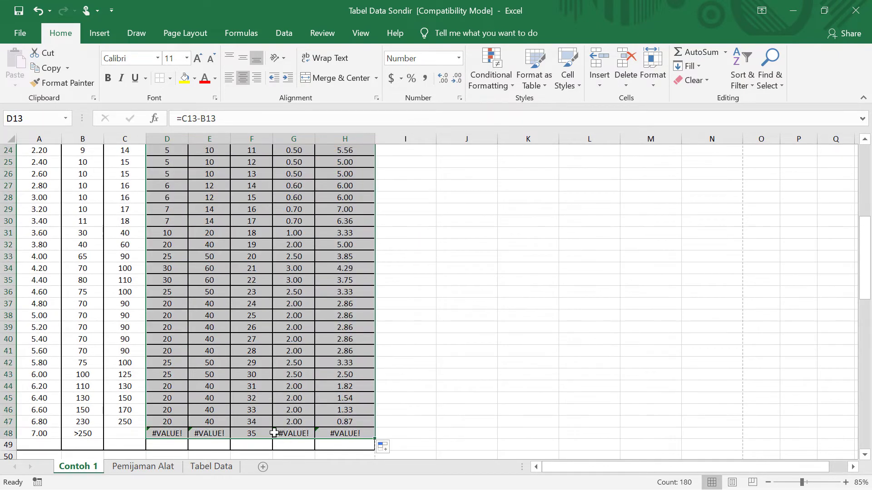
pyautogui.moveTo(172, 432); pyautogui.dragTo(327, 432)
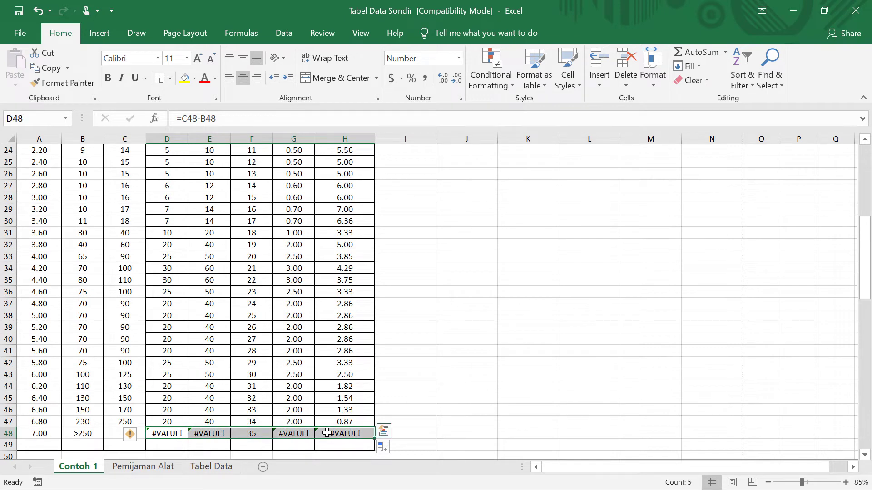
pyautogui.press('Delete')
# - Enter the cumulative Jumlah Hambatan Pelekat formula =F13+E14 in cell F14 for the 0.20 m depth row
pyautogui.scroll(6, 370, 395)
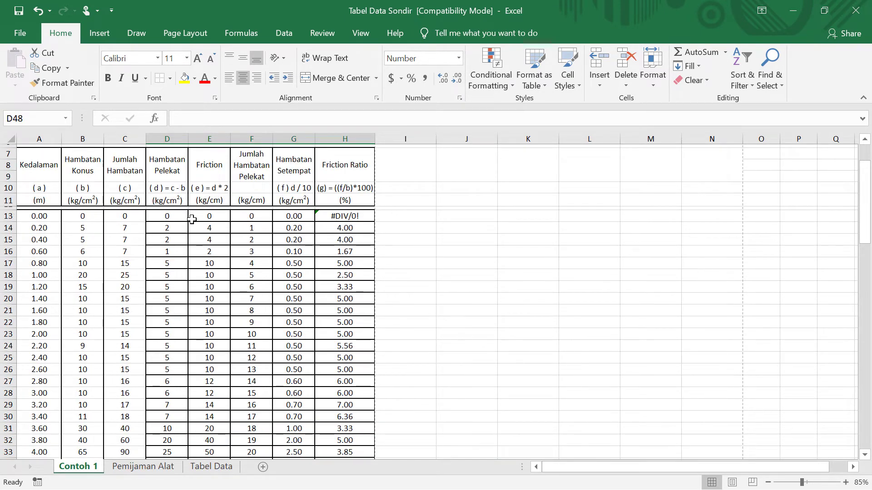
pyautogui.click(257, 227)
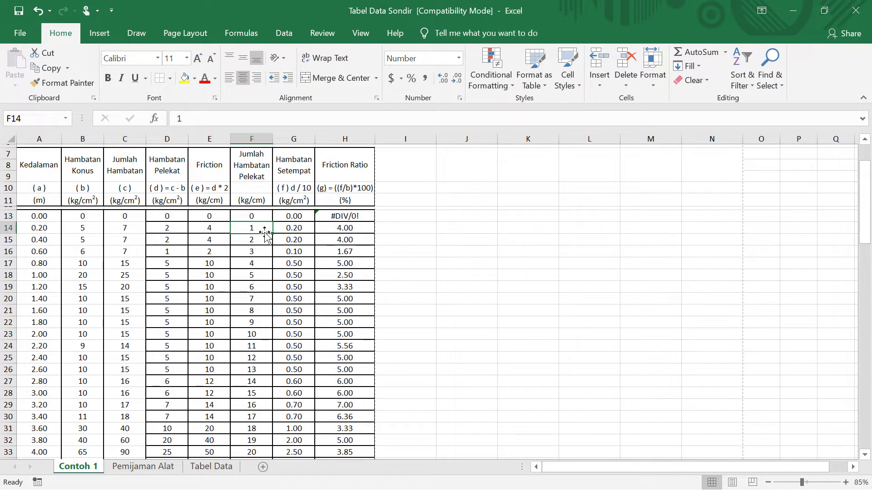
pyautogui.write('=')
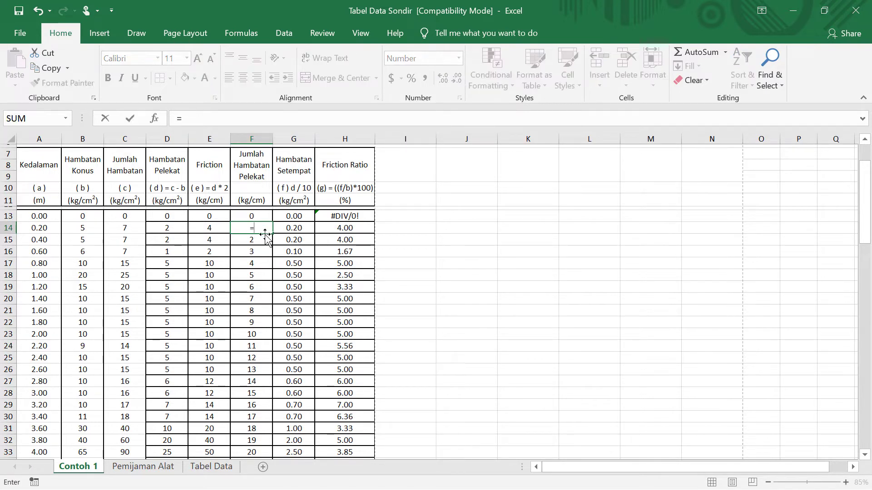
pyautogui.click(260, 216)
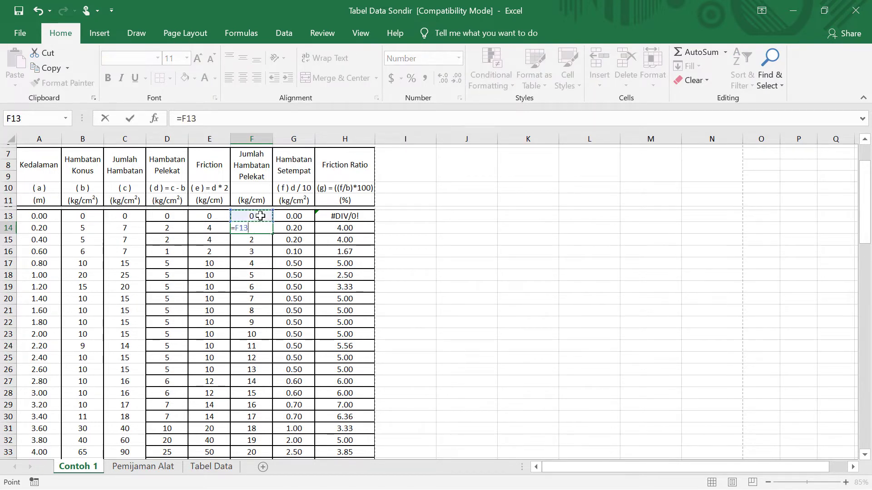
pyautogui.write('+')
pyautogui.click(216, 228)
pyautogui.press('Return')
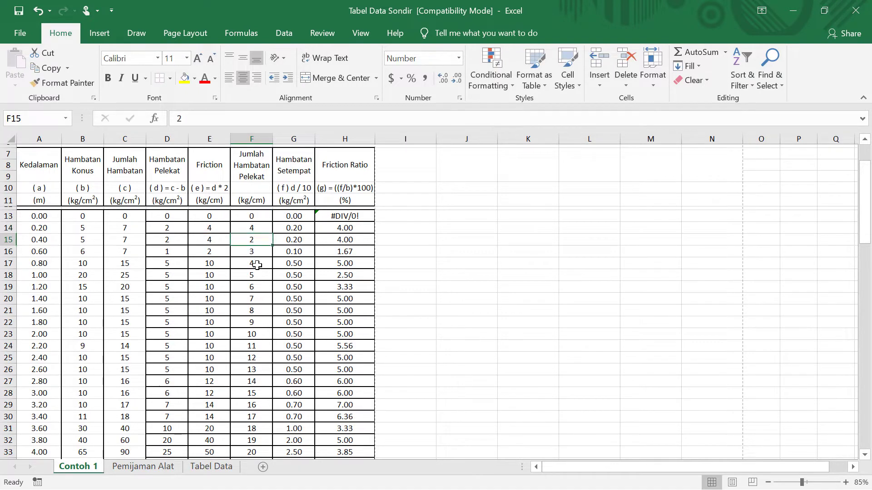
# - Fill the Jumlah Hambatan Pelekat formula from F14 down to F47, the 6.80 m depth row
pyautogui.click(264, 229)
pyautogui.moveTo(264, 318)
pyautogui.mouseDown()
pyautogui.moveTo(254, 452)
pyautogui.moveTo(254, 425)
pyautogui.mouseUp()
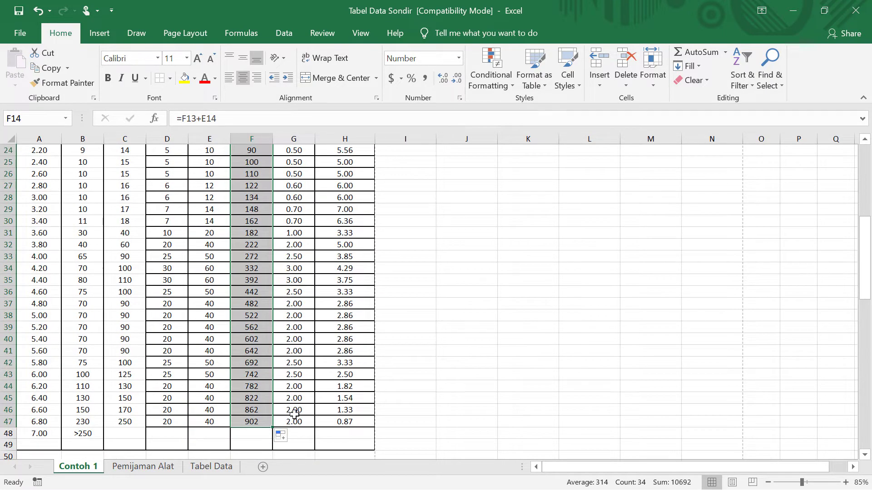
pyautogui.click(250, 432)
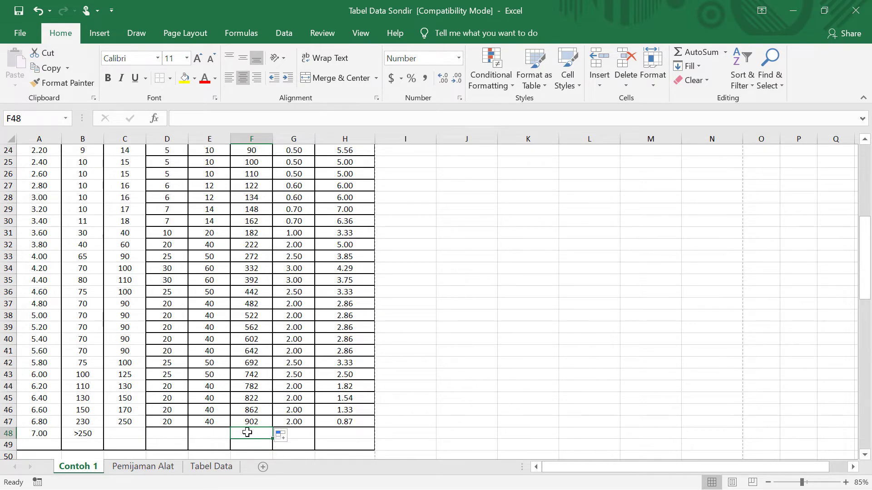
# - Replace the Friction Ratio formula in H13, the 0.00 m depth row, with 0
pyautogui.scroll(6, 249, 432)
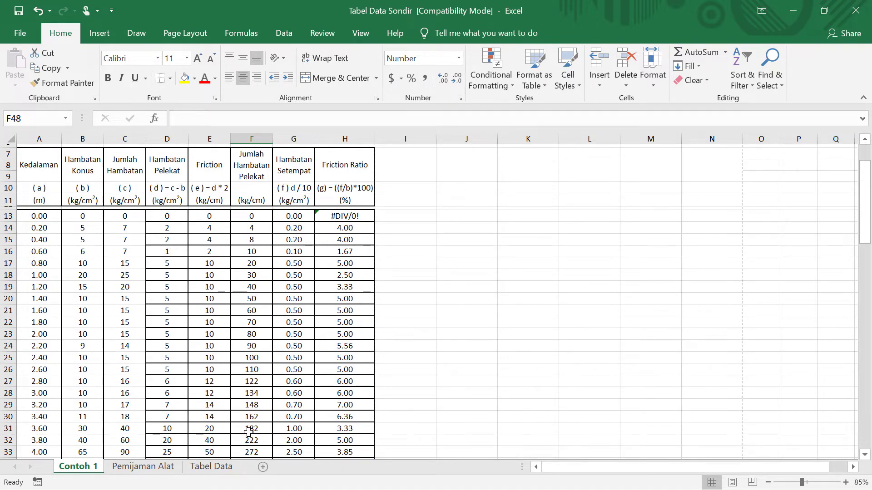
pyautogui.scroll(-10, 248, 432)
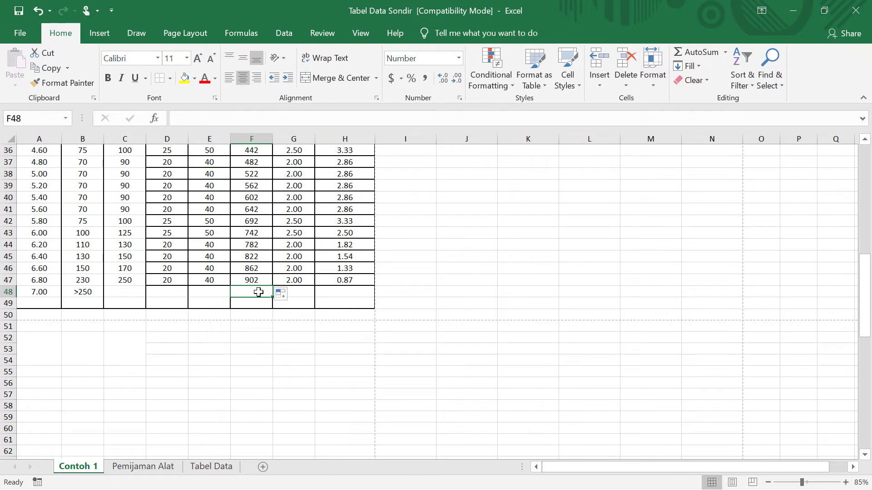
pyautogui.scroll(7, 258, 292)
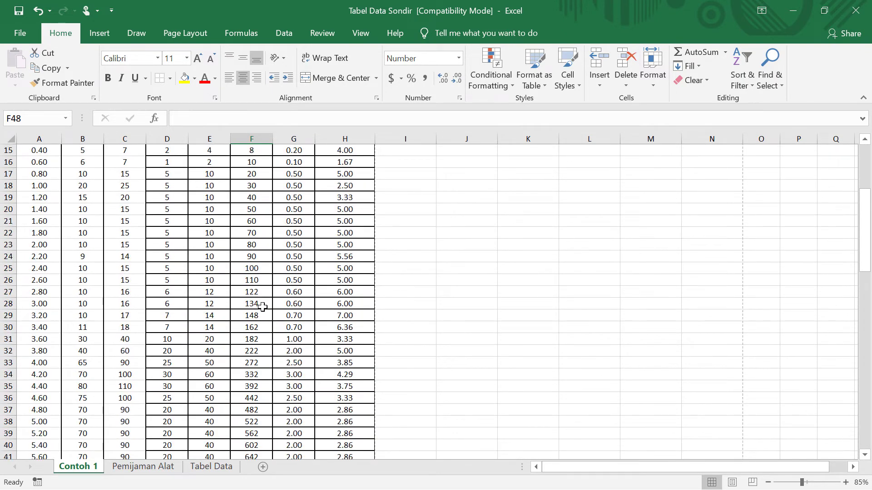
pyautogui.scroll(3, 263, 307)
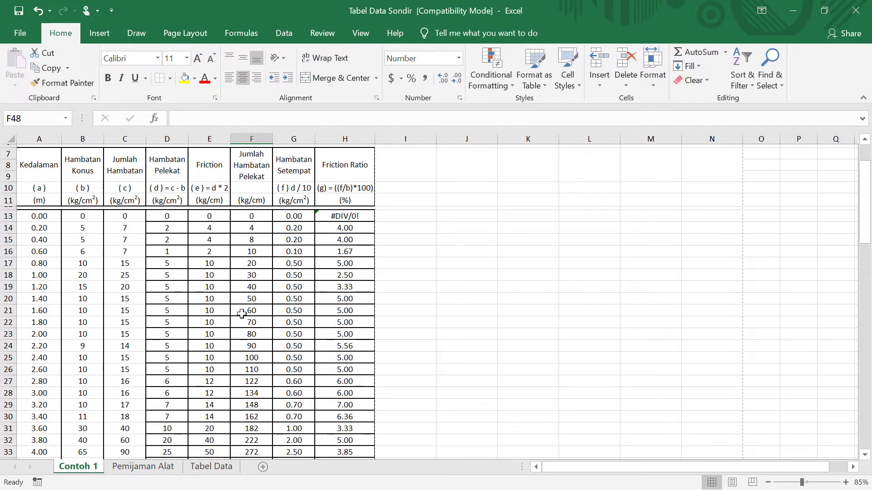
pyautogui.scroll(-6, 242, 314)
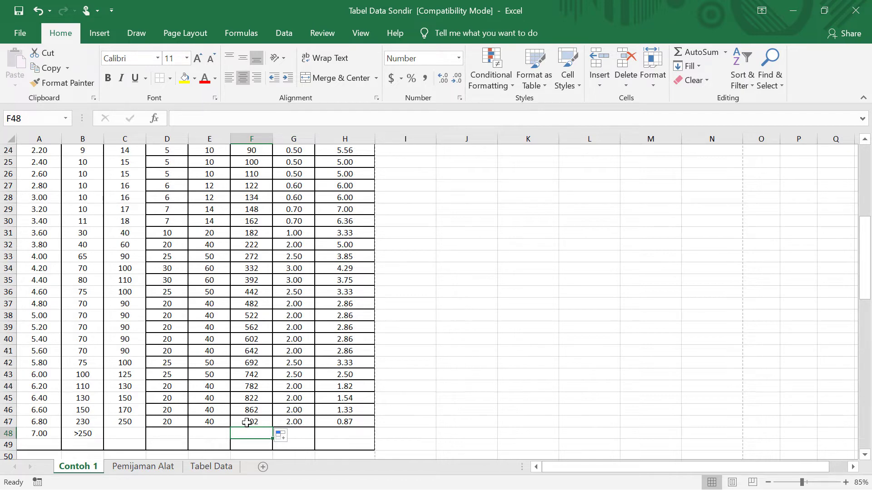
pyautogui.scroll(5, 370, 191)
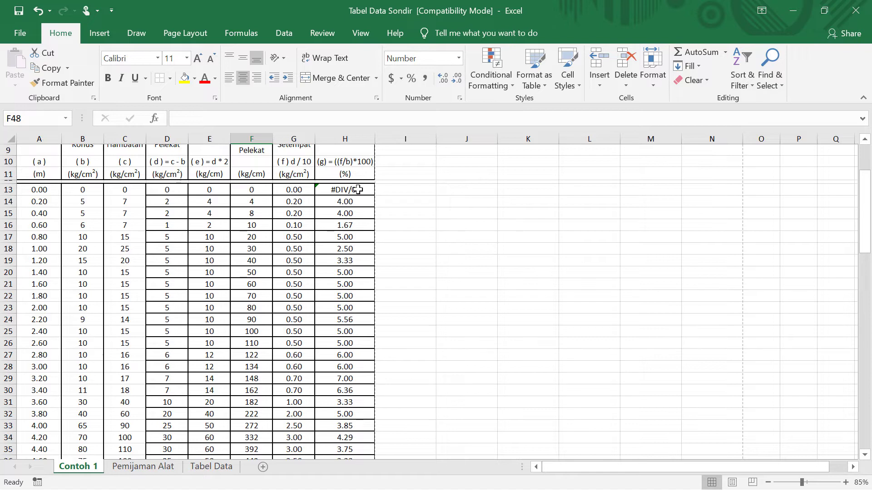
pyautogui.click(358, 190)
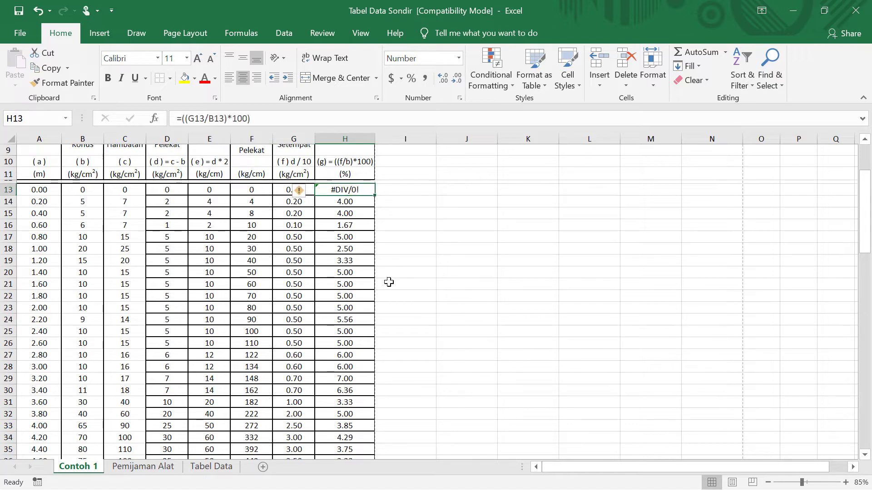
pyautogui.press('F2')
pyautogui.hotkey('shift', 'Home')
pyautogui.write('0')
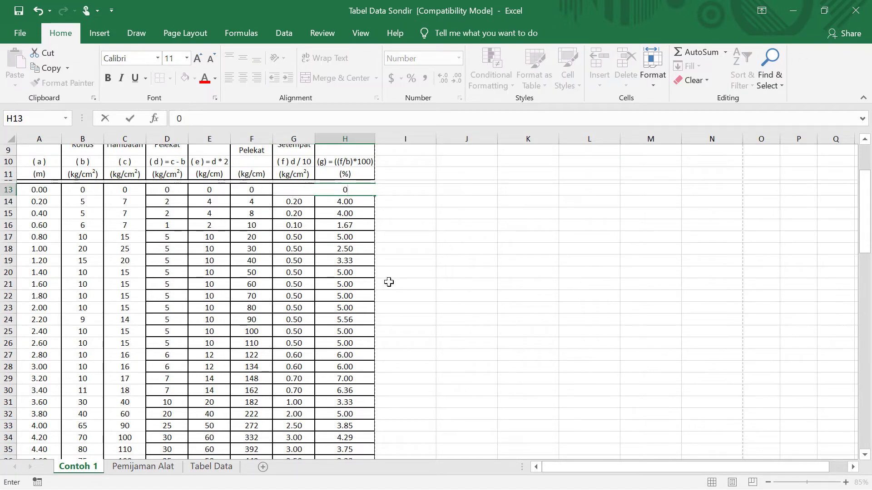
pyautogui.press('Return')
# - Switch to the jobsheet PDF in Edge, examine the sondir test graphs in Gambar 5, and return to the Excel workbook
pyautogui.scroll(-8, 386, 277)
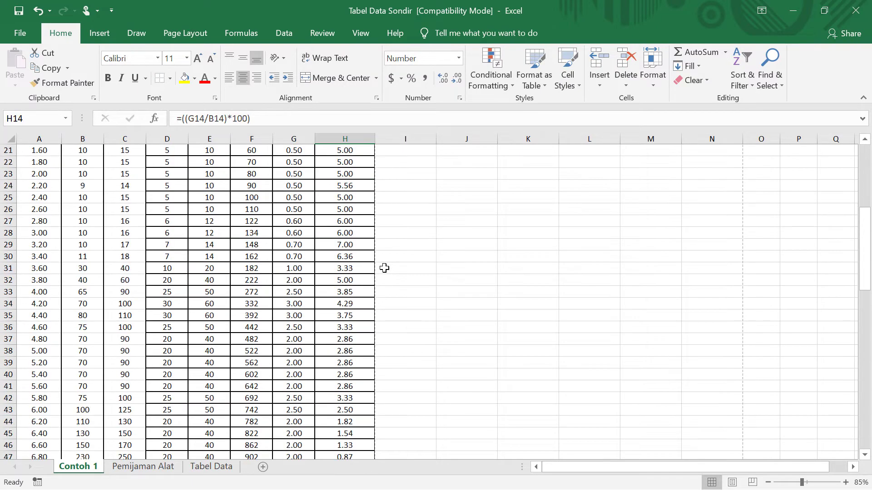
pyautogui.scroll(5, 379, 281)
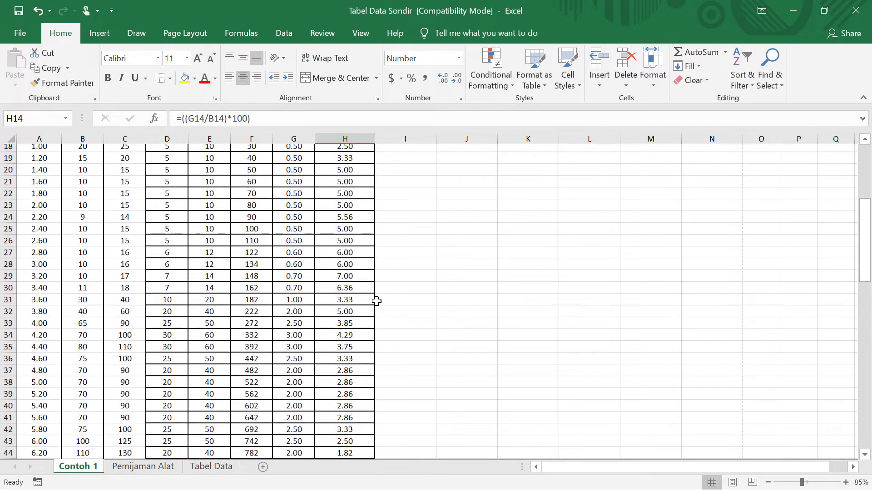
pyautogui.hotkey('alt', 'Tab')
pyautogui.scroll(-5, 599, 316)
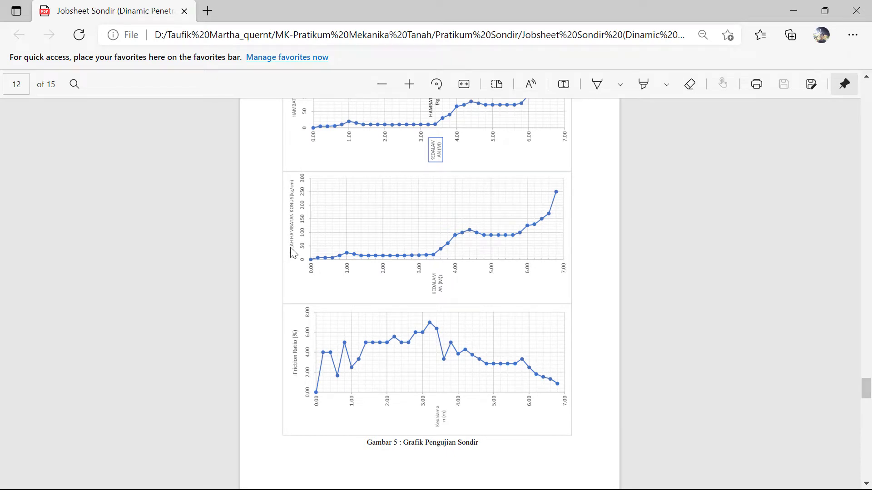
pyautogui.scroll(1, 293, 252)
pyautogui.hotkey('alt', 'Tab')
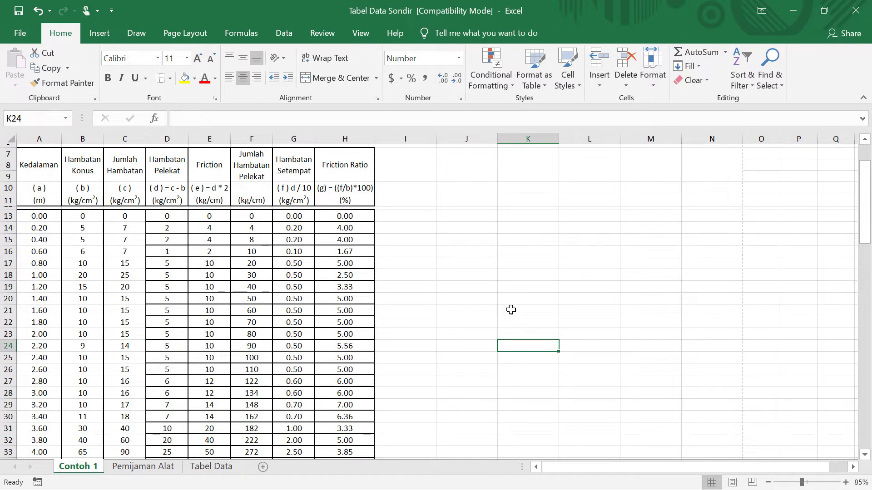
# - Copy the Kedalaman column A7:A48, including its header, to column I starting at I7
pyautogui.click(514, 288)
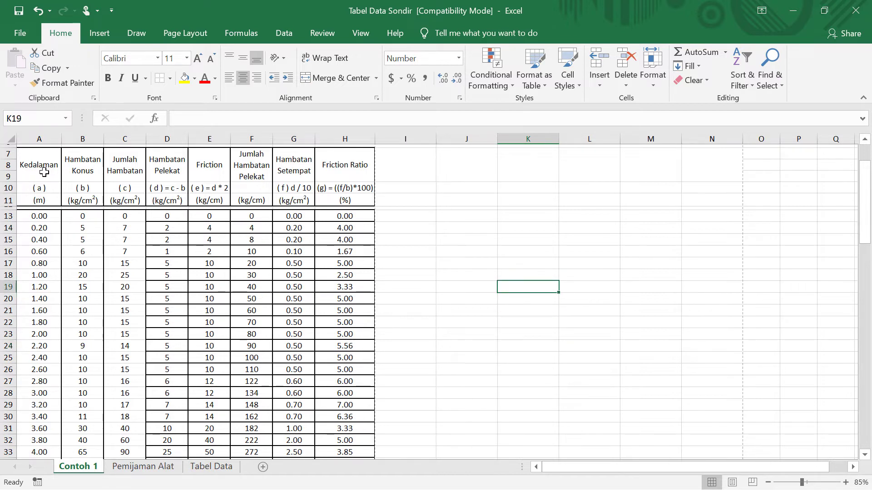
pyautogui.moveTo(42, 163); pyautogui.dragTo(27, 280)
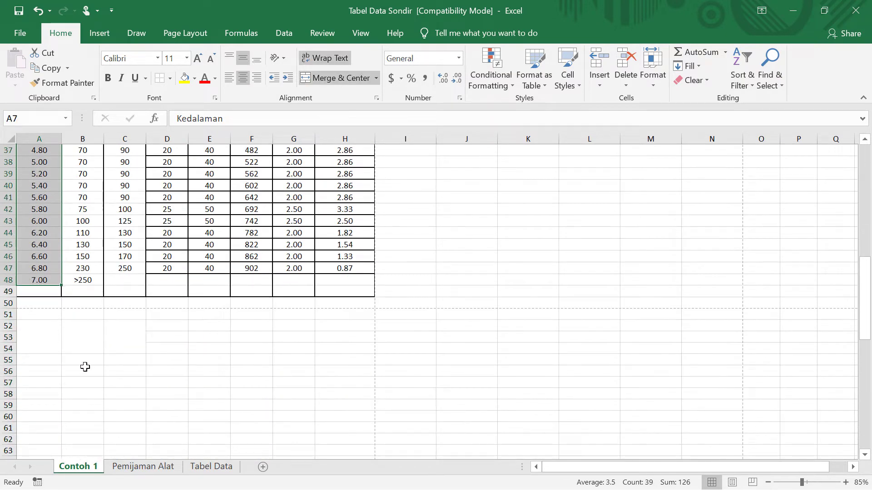
pyautogui.hotkey('ctrl', 'c')
pyautogui.scroll(11, 246, 370)
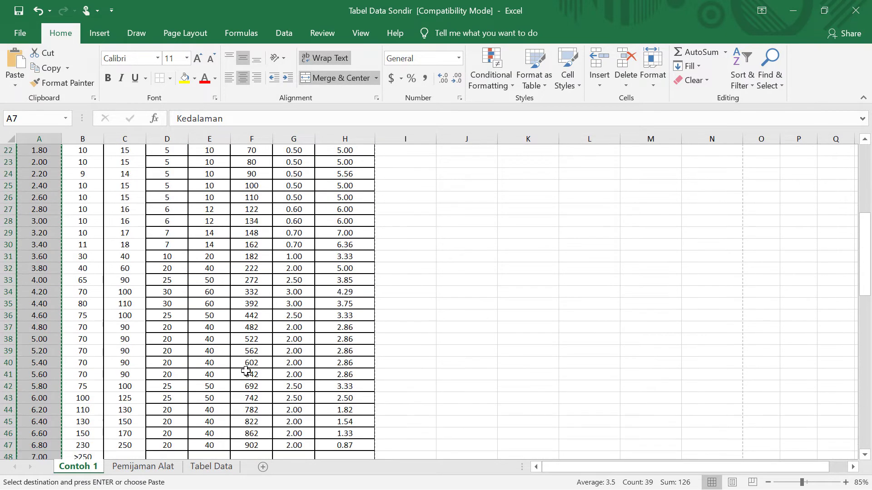
pyautogui.click(406, 182)
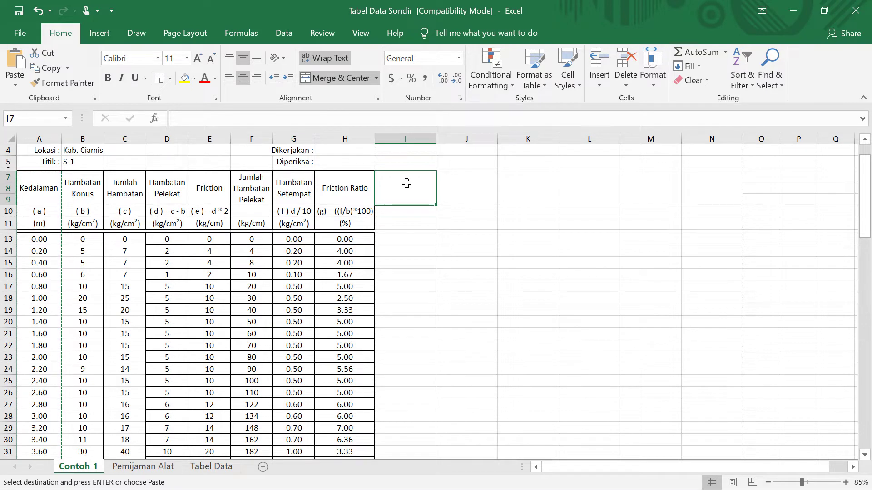
pyautogui.hotkey('ctrl', 'v')
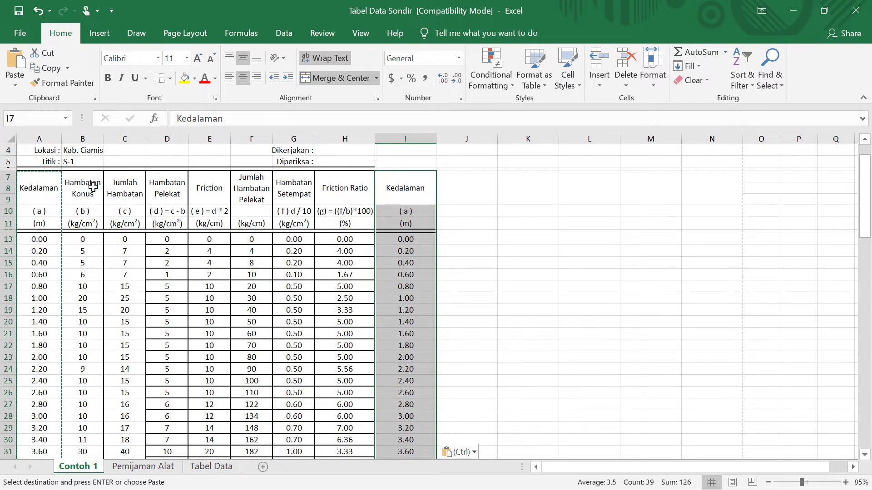
# - Copy the Hambatan Konus column B7:B48, including its header, to column J starting at J7
pyautogui.moveTo(87, 184)
pyautogui.mouseDown()
pyautogui.moveTo(78, 457)
pyautogui.moveTo(78, 148)
pyautogui.moveTo(82, 176)
pyautogui.mouseUp()
pyautogui.scroll(13, 131, 290)
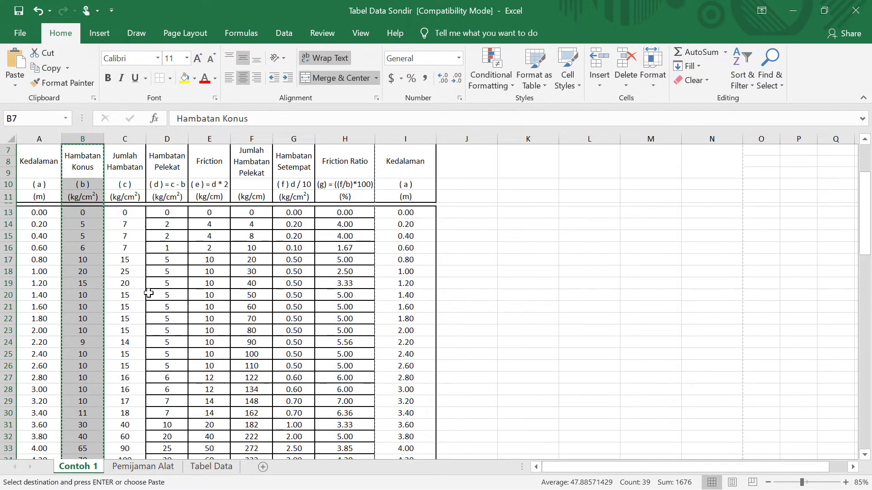
pyautogui.click(478, 154)
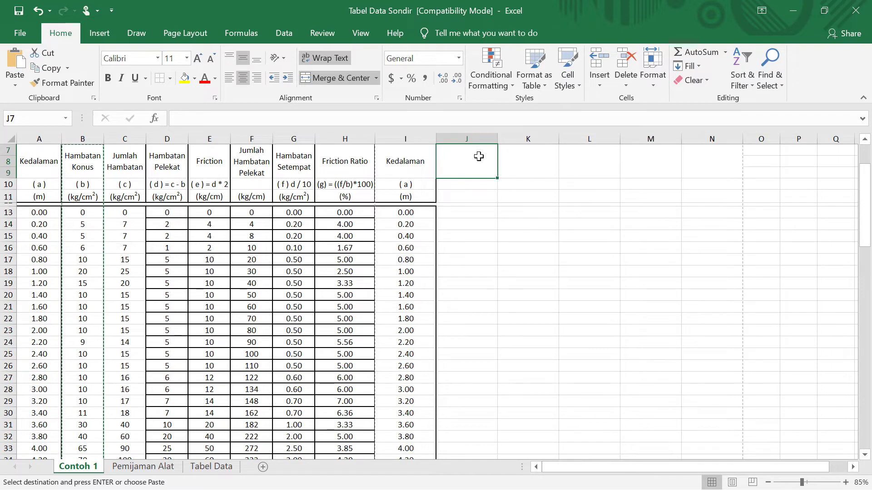
pyautogui.hotkey('ctrl', 'v')
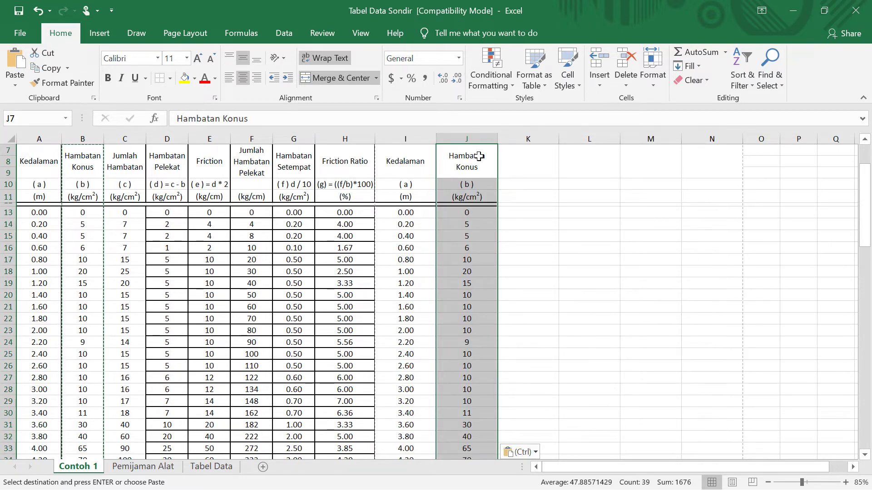
pyautogui.click(588, 344)
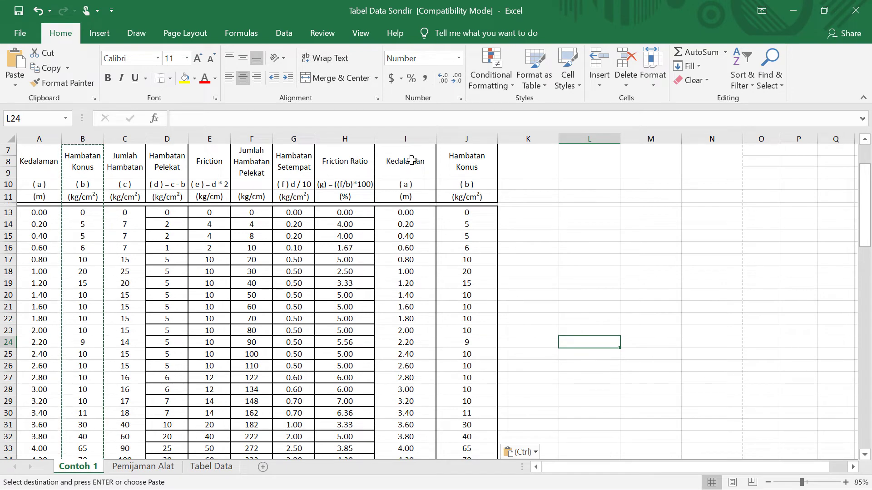
# - Copy the Kedalaman column A7:A49 to column K starting at K7, beside the copied Hambatan Konus column
pyautogui.moveTo(43, 160); pyautogui.dragTo(45, 261)
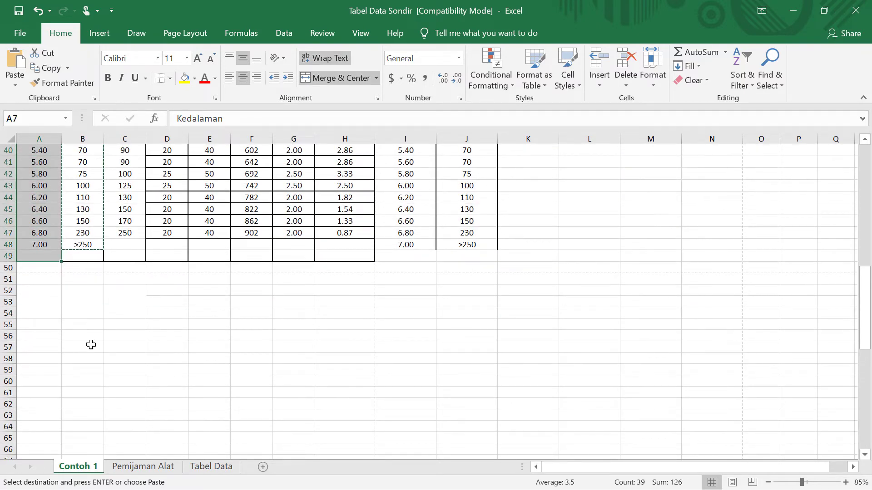
pyautogui.scroll(7, 91, 344)
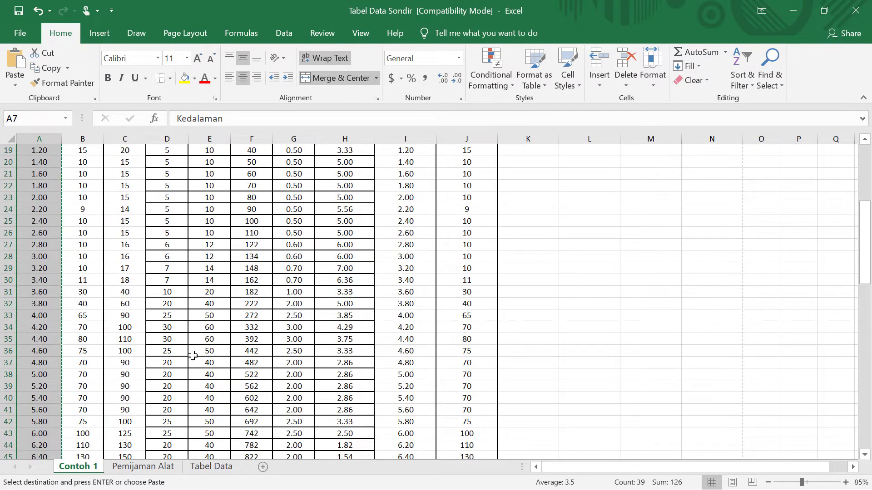
pyautogui.scroll(5, 193, 356)
pyautogui.click(521, 186)
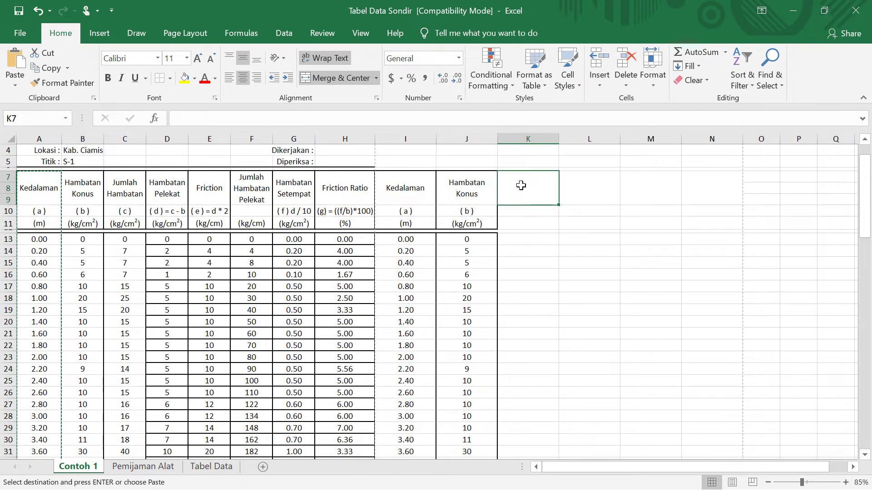
pyautogui.hotkey('ctrl', 'v')
pyautogui.press('ctrl')
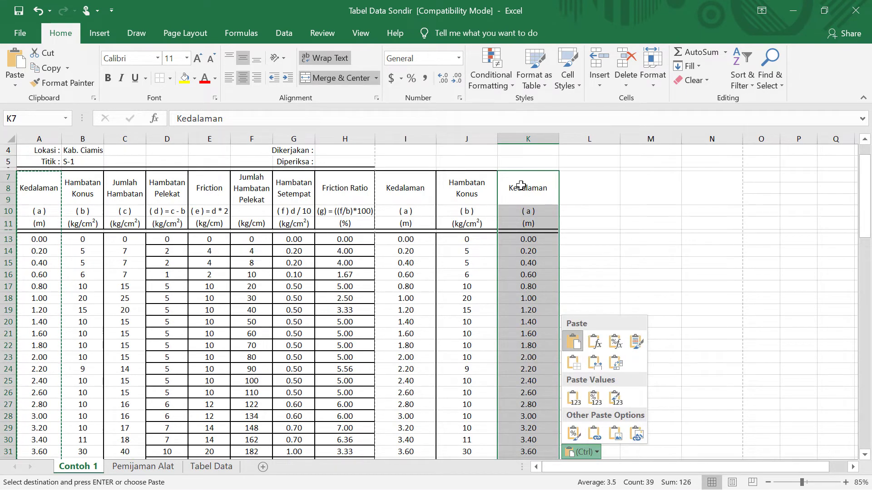
# - Copy the Jumlah Hambatan Pelekat column F7:F49, including its header, to column L starting at L7
pyautogui.click(258, 193)
pyautogui.moveTo(257, 193); pyautogui.dragTo(253, 363)
pyautogui.scroll(10, 245, 325)
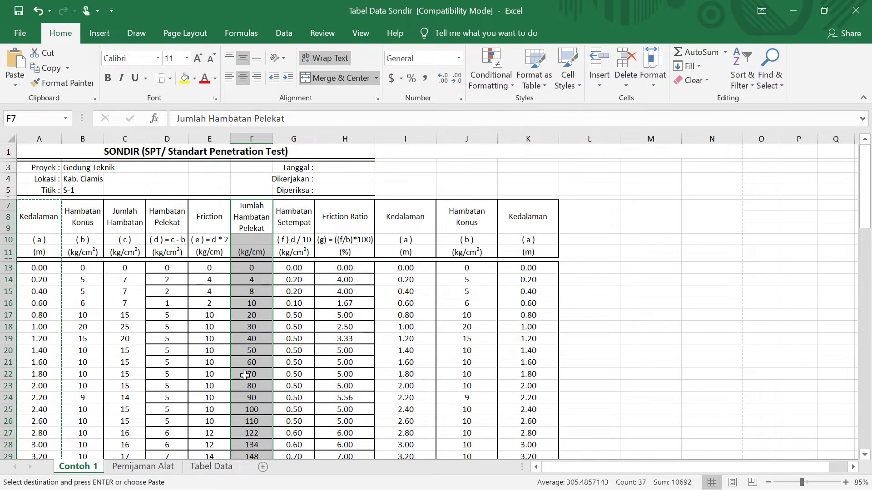
pyautogui.hotkey('ctrl', 'c')
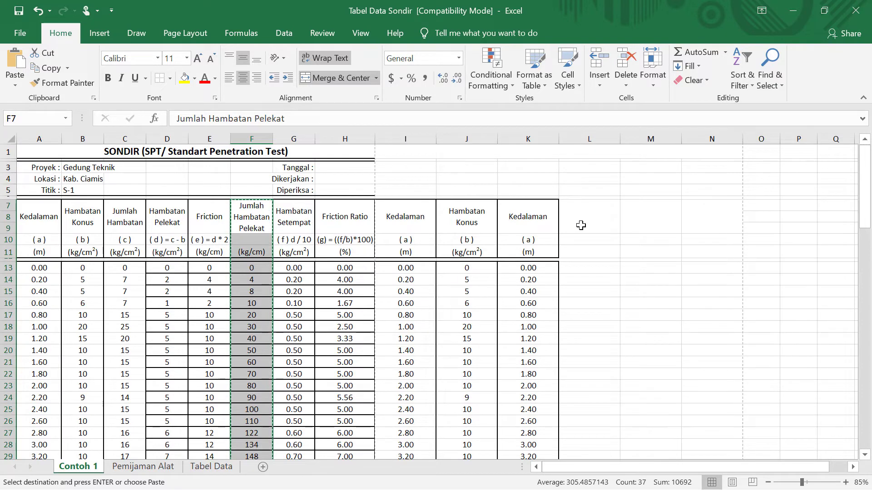
pyautogui.click(595, 220)
pyautogui.hotkey('ctrl', 'v')
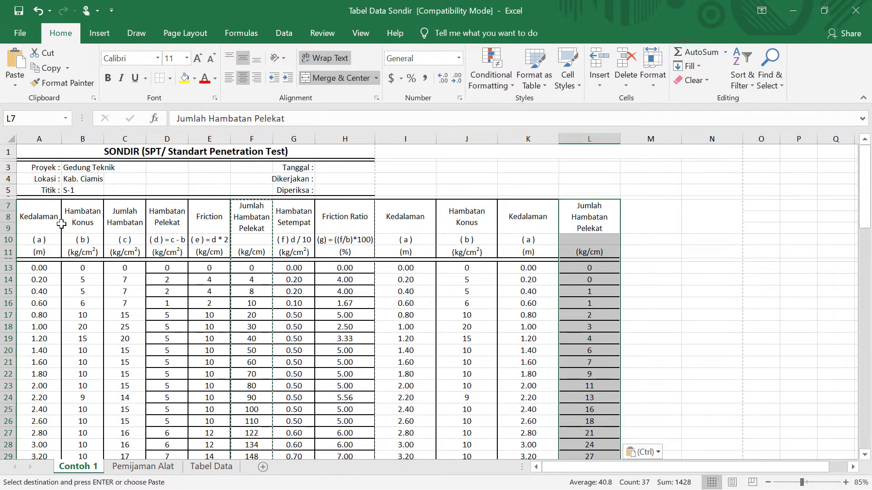
# - Copy the Kedalaman column A7:A49, including its header, to column M starting at M7
pyautogui.moveTo(50, 216); pyautogui.dragTo(41, 255)
pyautogui.hotkey('ctrl', 'c')
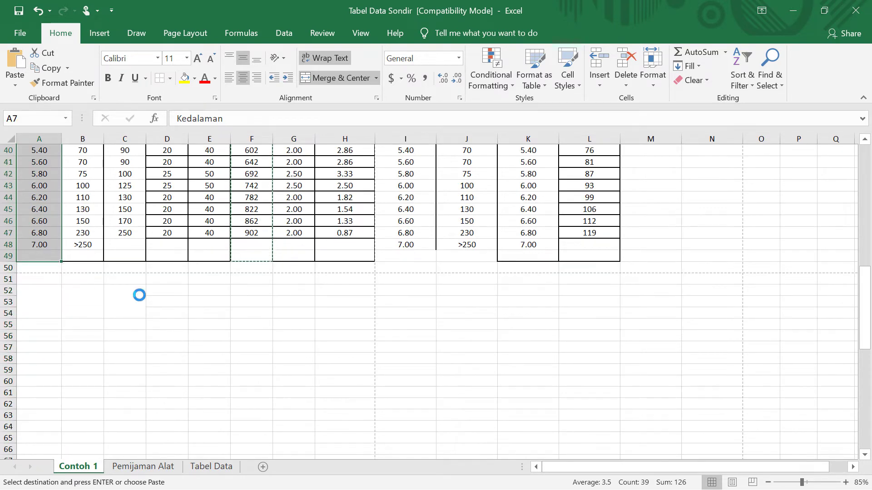
pyautogui.scroll(13, 574, 363)
pyautogui.click(656, 221)
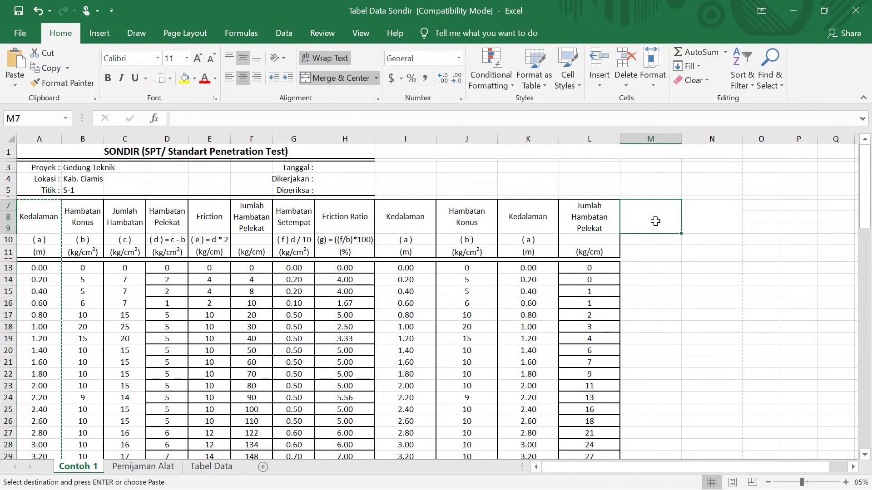
pyautogui.hotkey('ctrl', 'v')
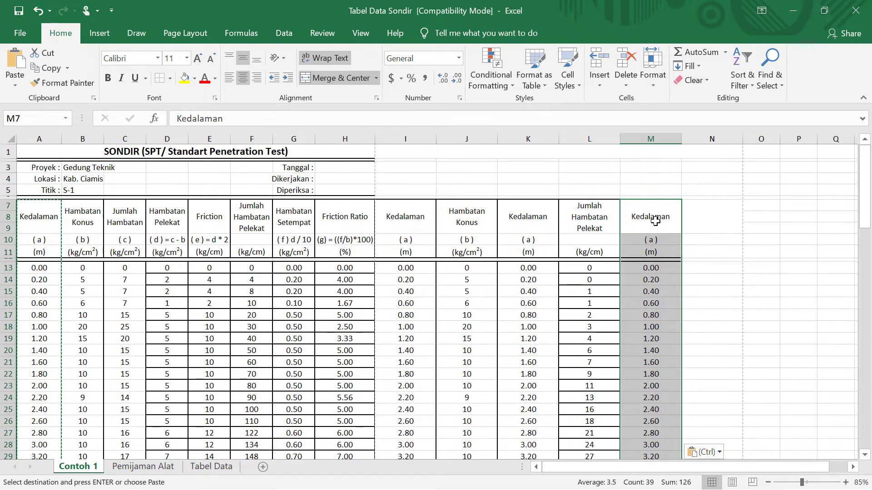
# - Copy the Friction Ratio column H7:H49, including its header, to column N starting at N7
pyautogui.click(346, 218)
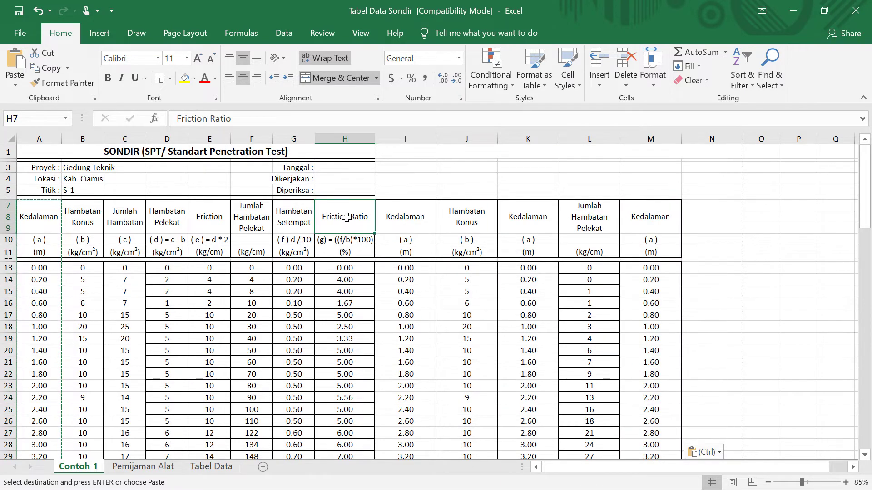
pyautogui.scroll(-1, 346, 218)
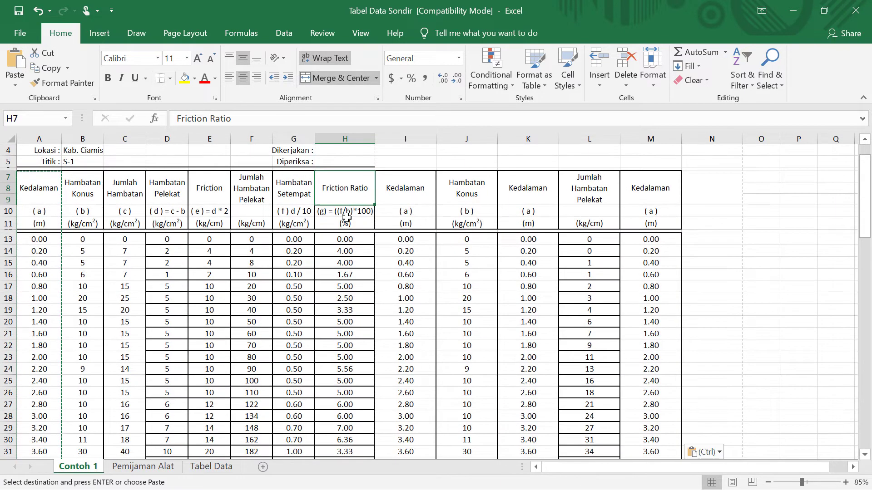
pyautogui.moveTo(346, 200); pyautogui.dragTo(346, 231)
pyautogui.scroll(12, 347, 232)
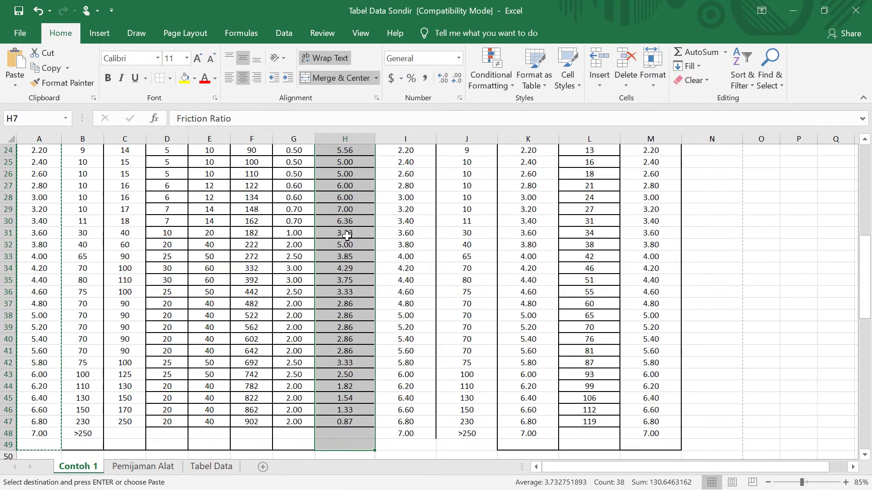
pyautogui.hotkey('ctrl', 'c')
pyautogui.click(703, 164)
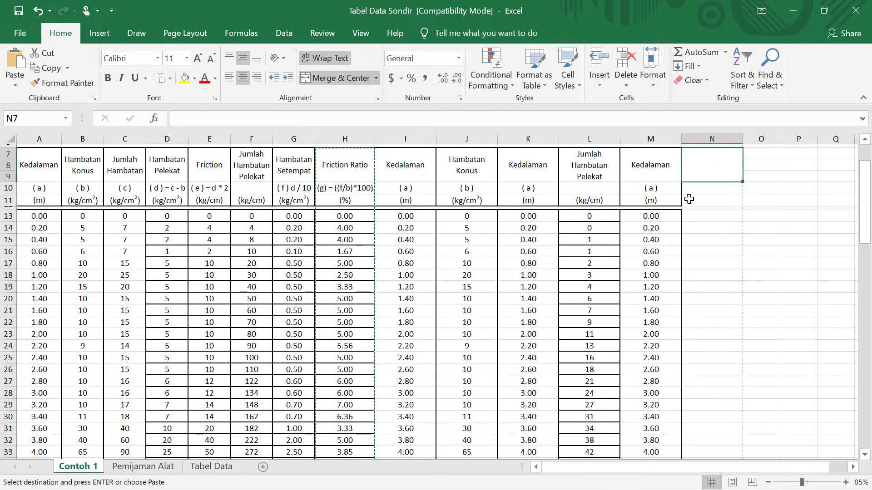
pyautogui.hotkey('ctrl', 'v')
pyautogui.click(776, 316)
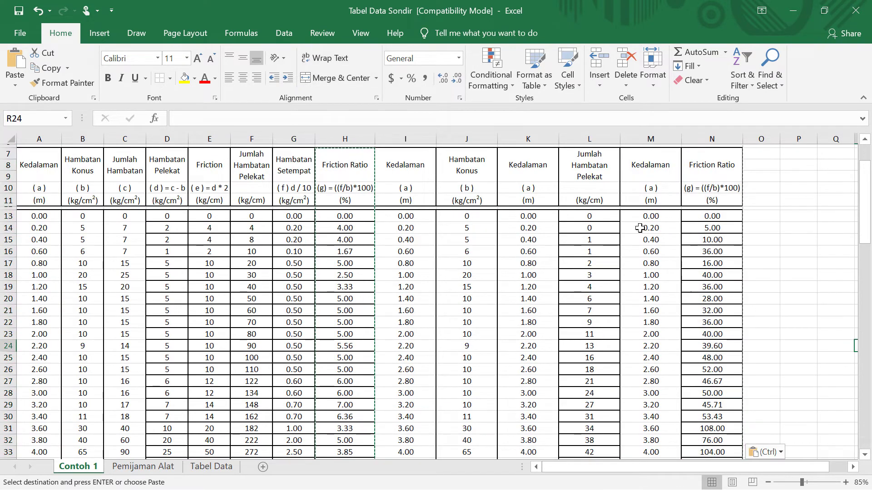
# - Remove the inner horizontal borders from the copied data range I13:N49 through the detailed border settings
pyautogui.scroll(-1, 640, 228)
pyautogui.moveTo(405, 178); pyautogui.dragTo(722, 442)
pyautogui.click(170, 78)
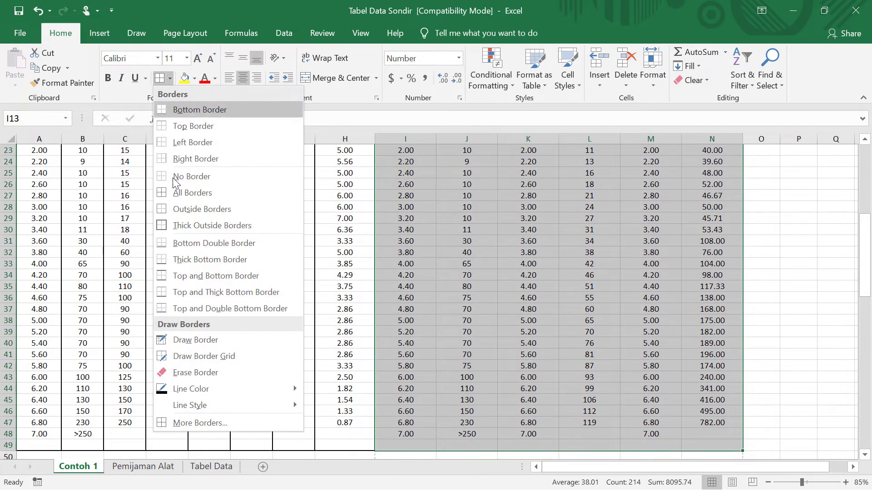
pyautogui.click(197, 429)
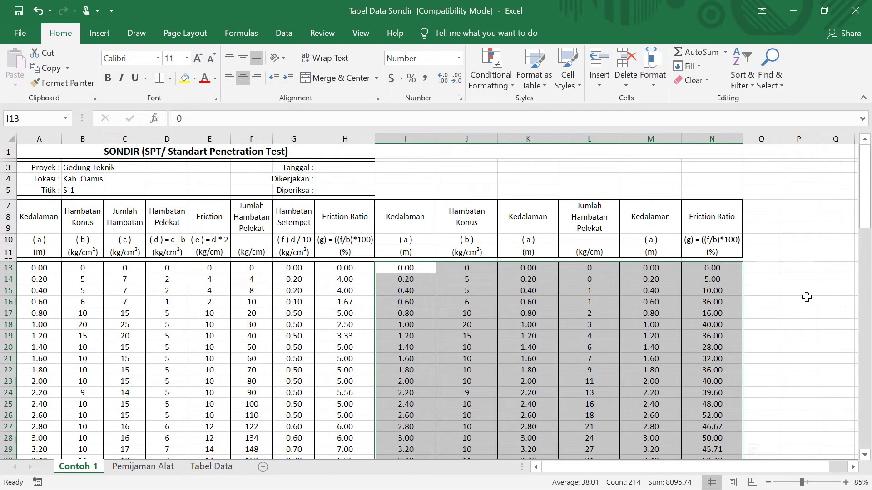
pyautogui.click(821, 300)
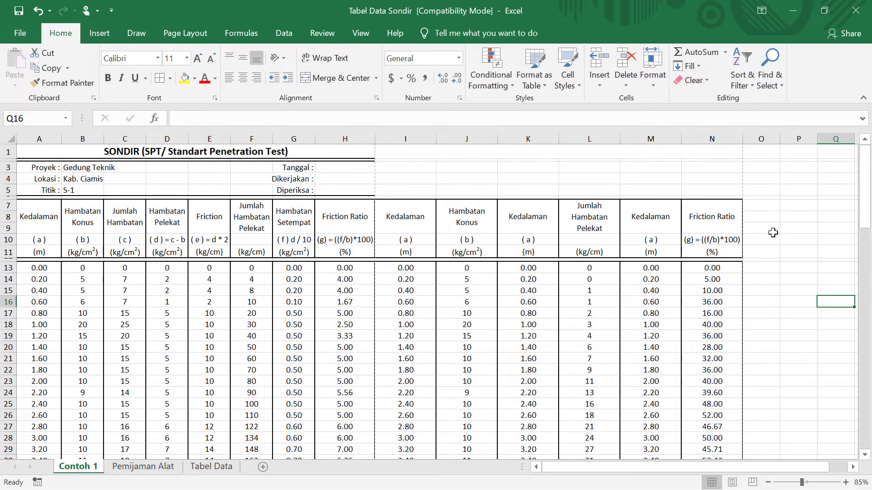
# - Fill the copied Kedalaman and Hambatan Konus columns, I7:J49, with a light blue-gray theme color
pyautogui.moveTo(401, 214); pyautogui.dragTo(467, 263)
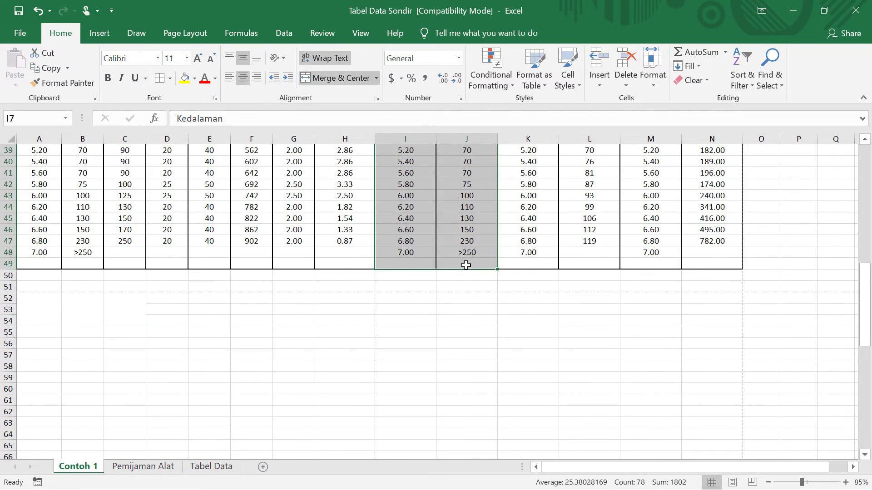
pyautogui.scroll(10, 466, 260)
pyautogui.scroll(3, 466, 260)
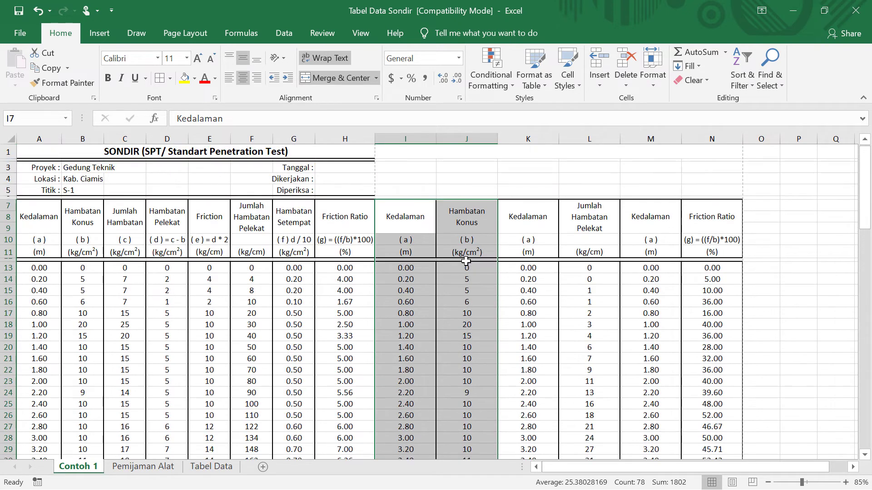
pyautogui.click(196, 81)
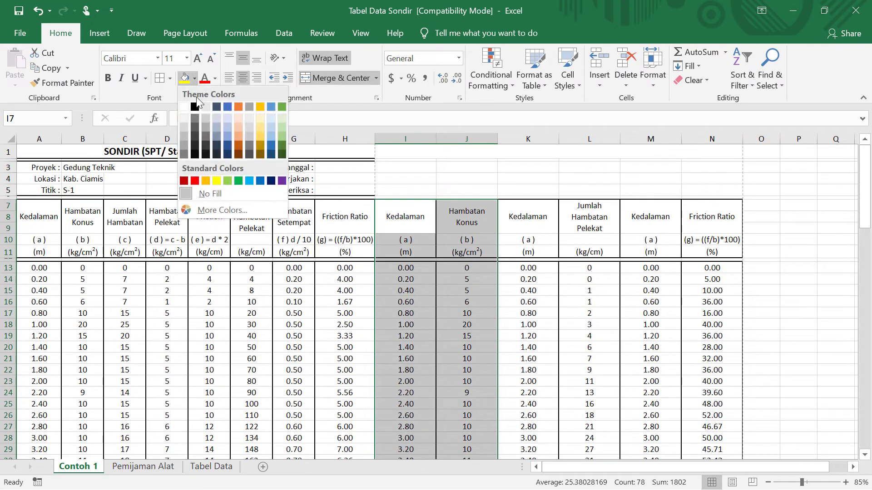
pyautogui.click(217, 125)
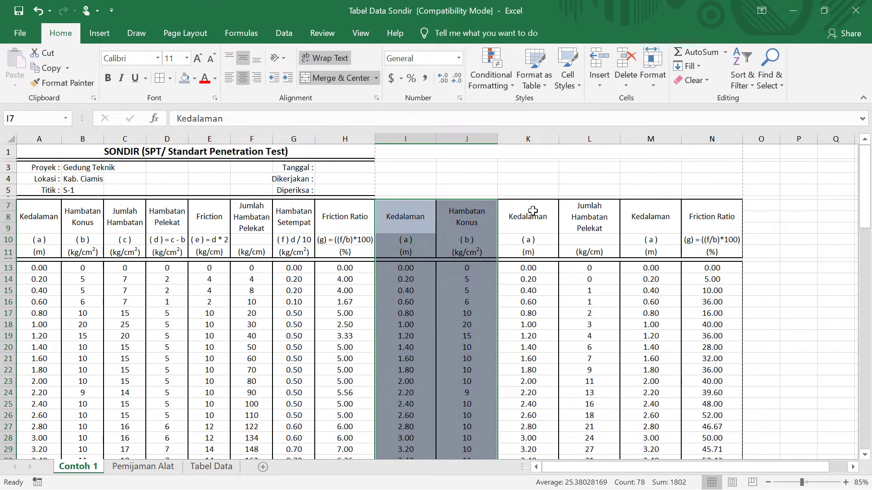
# - Fill the Kedalaman and Jumlah Hambatan Pelekat pair, K7:L49, with a light gold theme color
pyautogui.moveTo(529, 211); pyautogui.dragTo(573, 174)
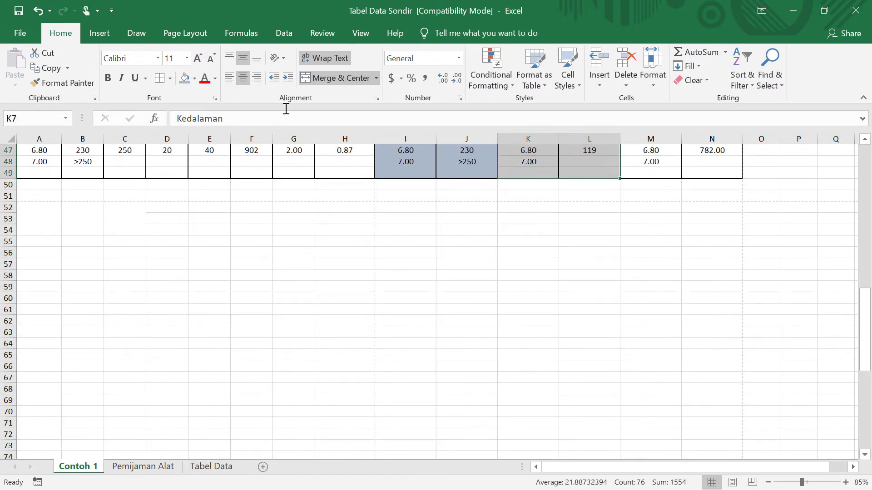
pyautogui.click(194, 78)
pyautogui.click(260, 129)
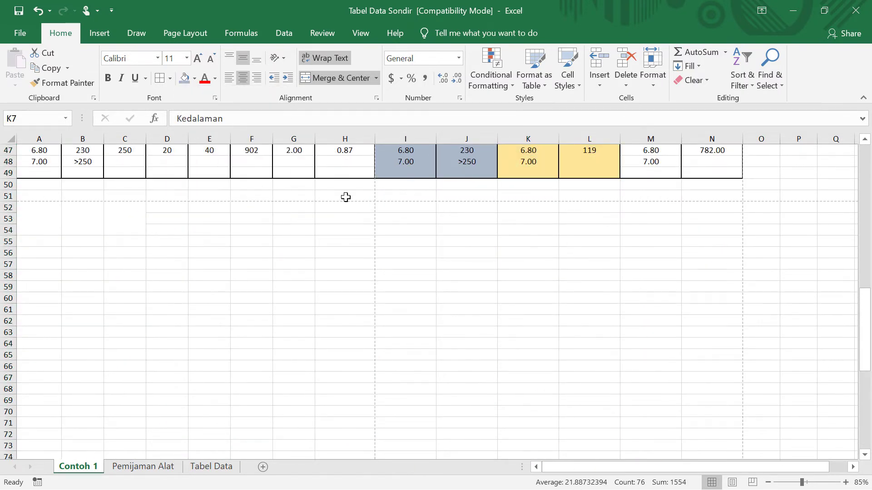
# - Fill the Kedalaman and Friction Ratio pair, M7:N49, with a light green theme color
pyautogui.scroll(15, 679, 392)
pyautogui.moveTo(648, 217); pyautogui.dragTo(699, 184)
pyautogui.click(194, 78)
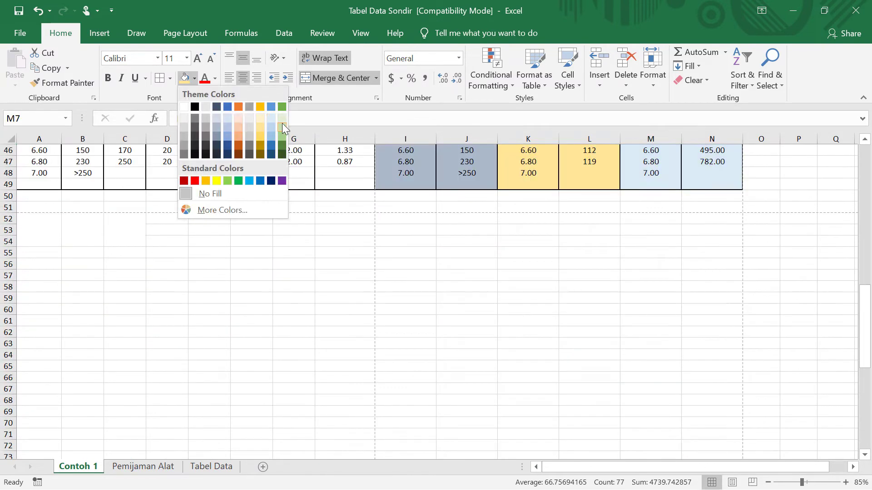
pyautogui.click(284, 124)
pyautogui.scroll(15, 546, 387)
pyautogui.click(798, 347)
pyautogui.click(798, 239)
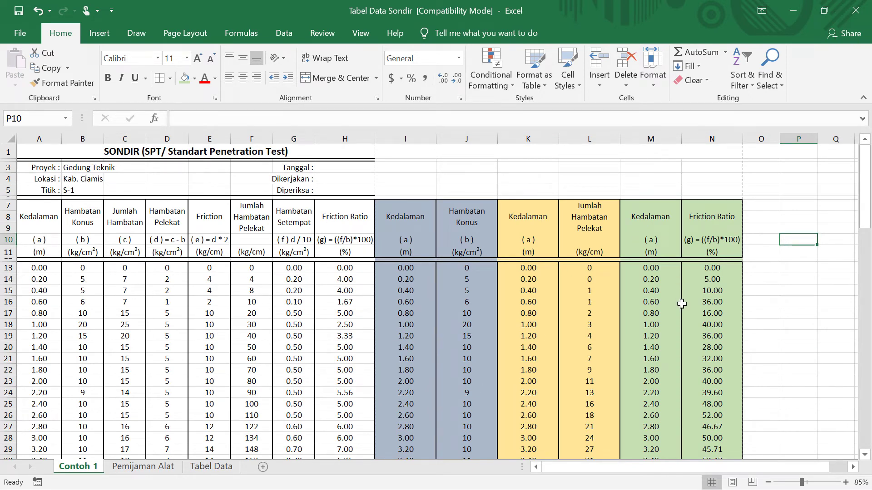
# - Insert a Scatter with Straight Lines and Markers chart from the Kedalaman and Hambatan Konus values in I13:J47
pyautogui.scroll(-2, 767, 305)
pyautogui.hscroll(2, 767, 305)
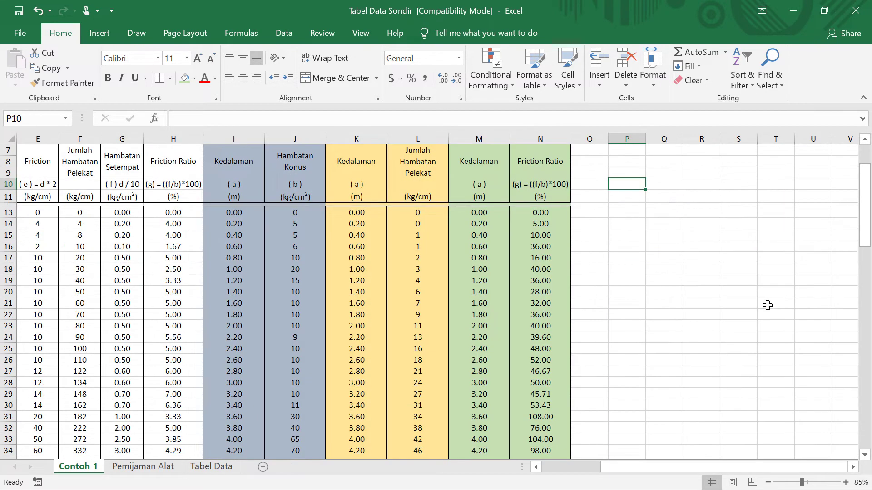
pyautogui.scroll(-1, 651, 280)
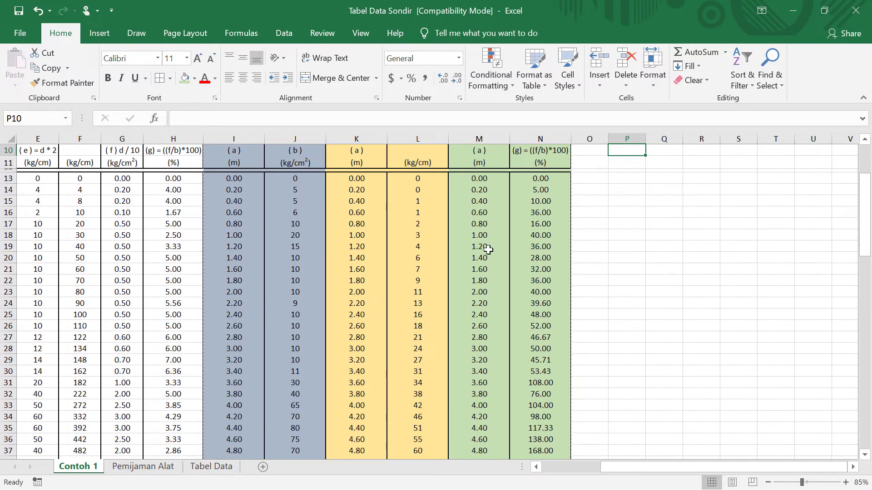
pyautogui.click(232, 182)
pyautogui.scroll(-6, 273, 277)
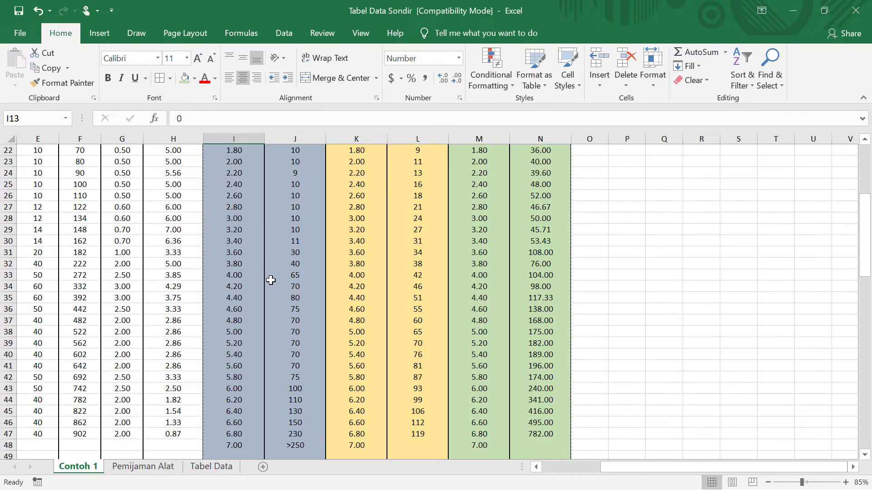
pyautogui.scroll(-1, 281, 318)
pyautogui.keyDown('shift'); pyautogui.click(301, 345); pyautogui.keyUp('shift')
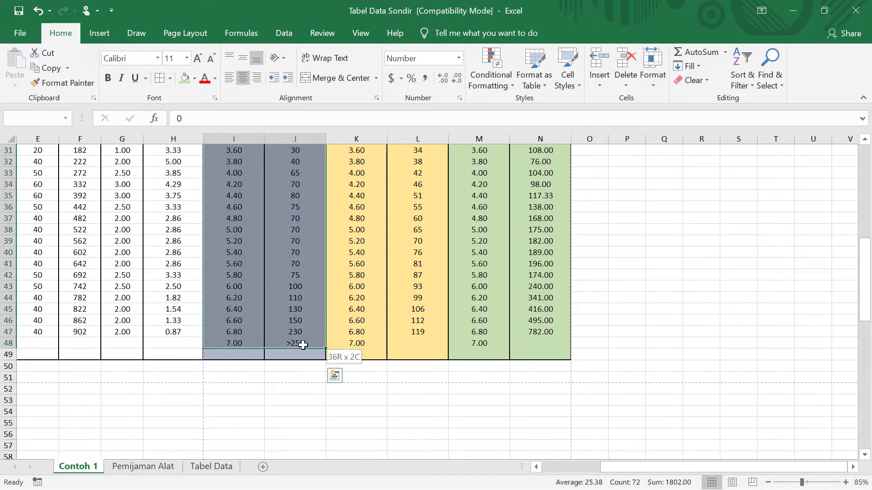
pyautogui.moveTo(234, 268); pyautogui.dragTo(279, 428)
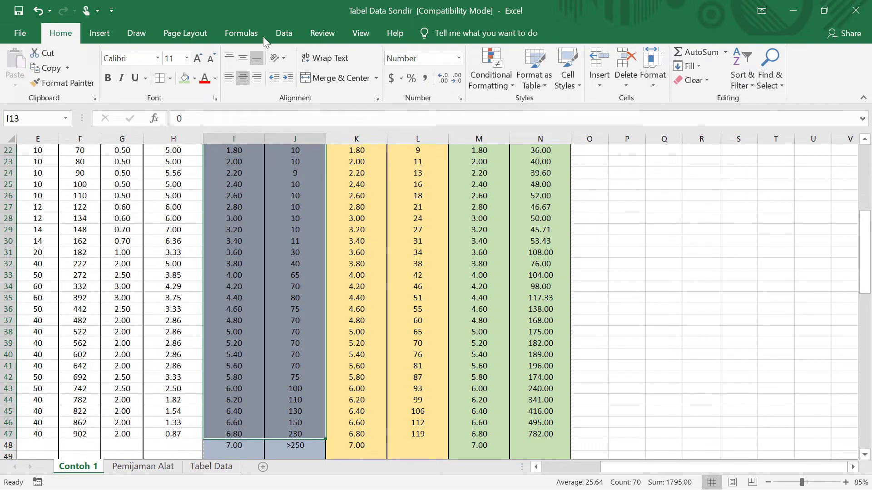
pyautogui.click(102, 34)
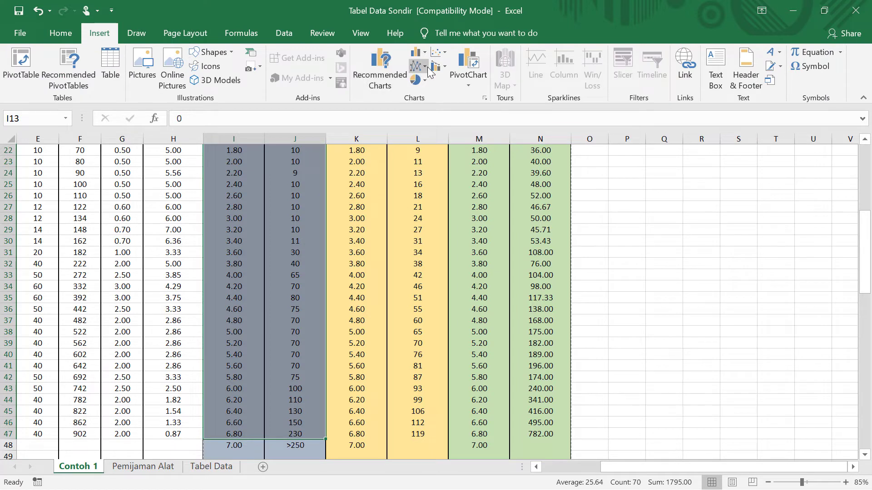
pyautogui.click(444, 54)
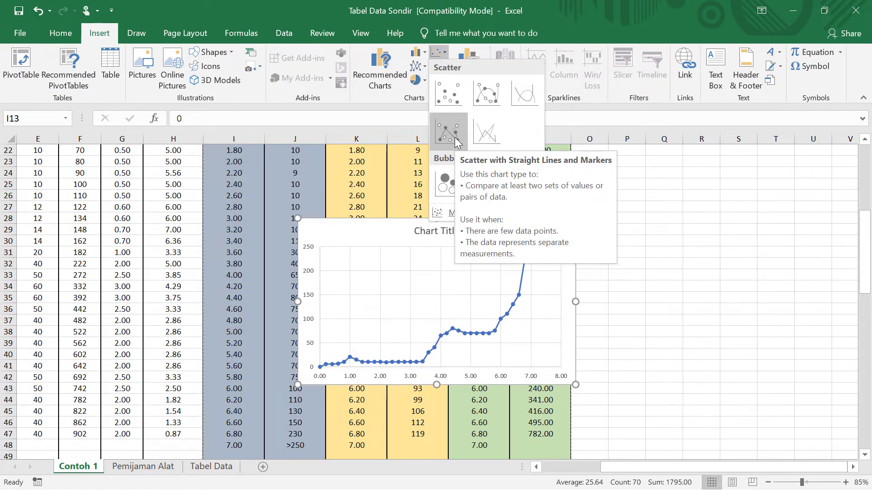
pyautogui.click(455, 142)
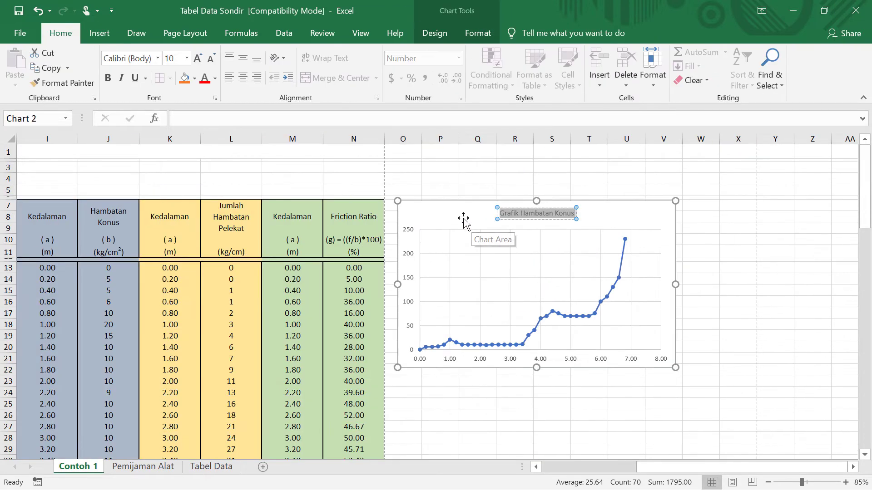
# - Apply the quick layout with axis titles, major and minor gridlines and no chart title to the Hambatan Konus chart, and delete its legend
pyautogui.click(412, 282)
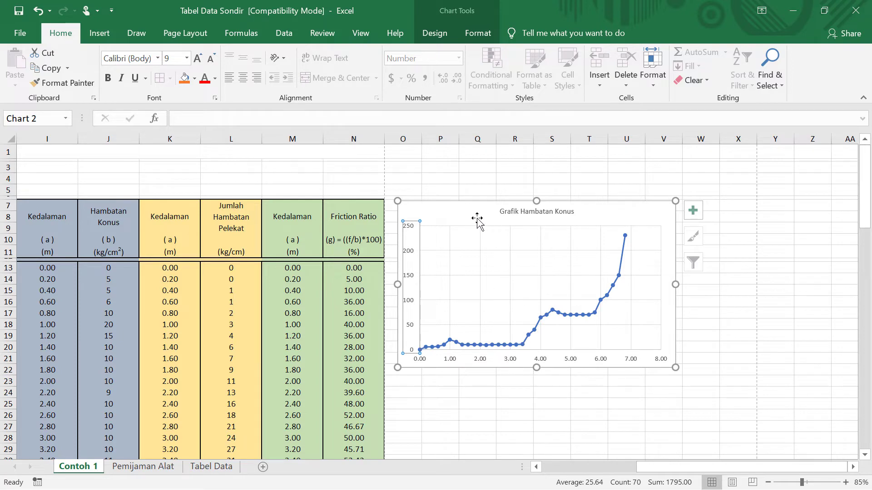
pyautogui.click(458, 215)
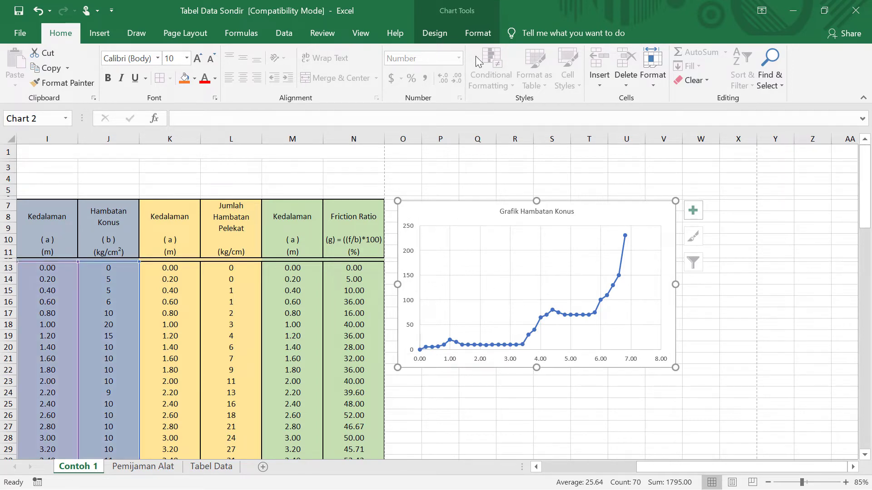
pyautogui.click(478, 33)
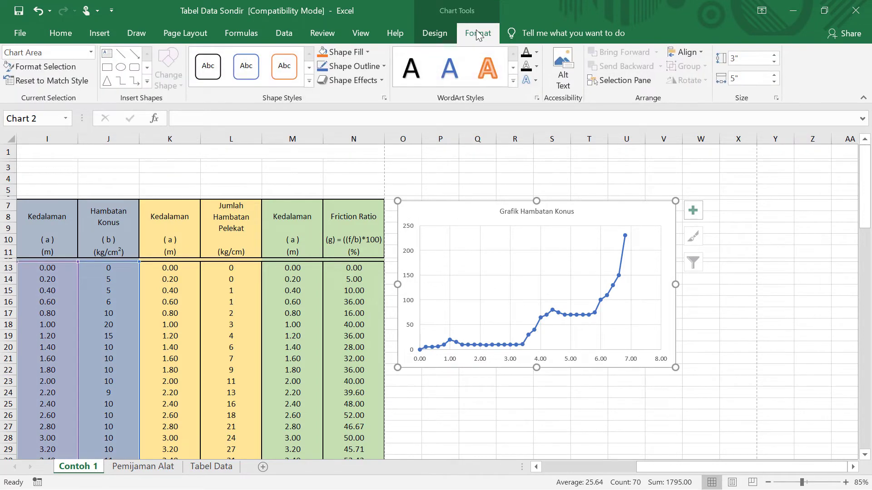
pyautogui.click(443, 35)
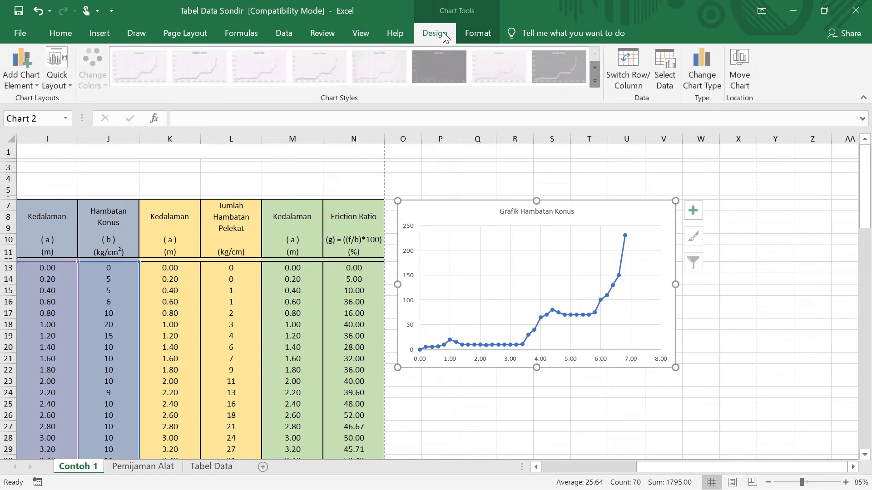
pyautogui.click(69, 88)
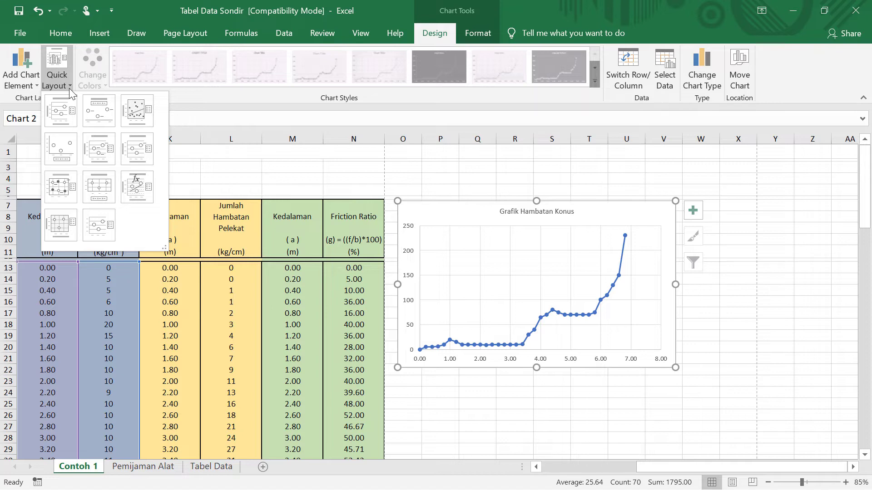
pyautogui.click(68, 223)
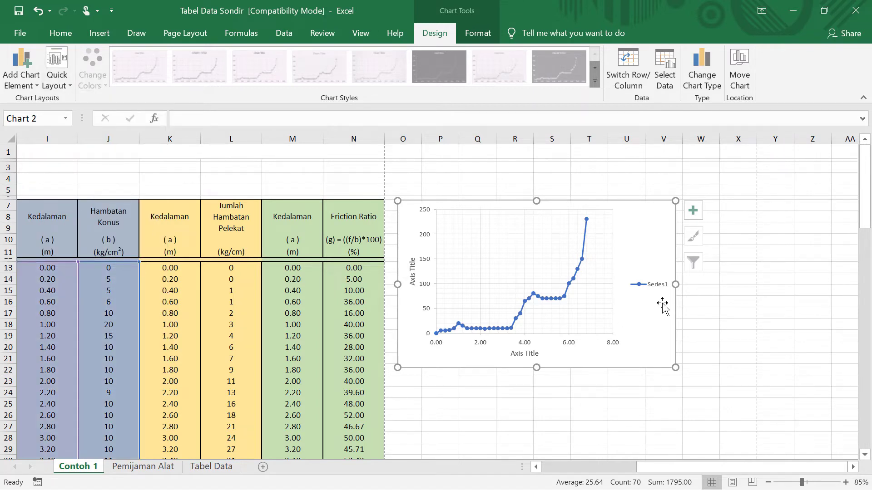
pyautogui.click(658, 290)
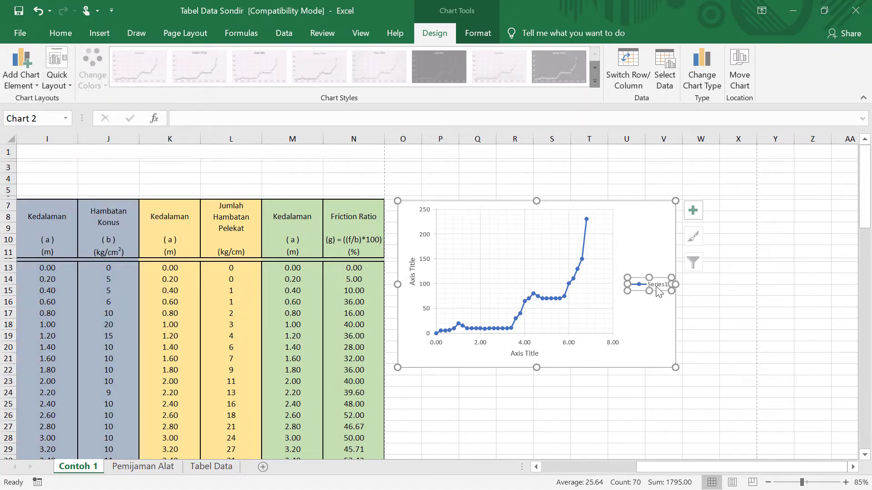
pyautogui.press('Delete')
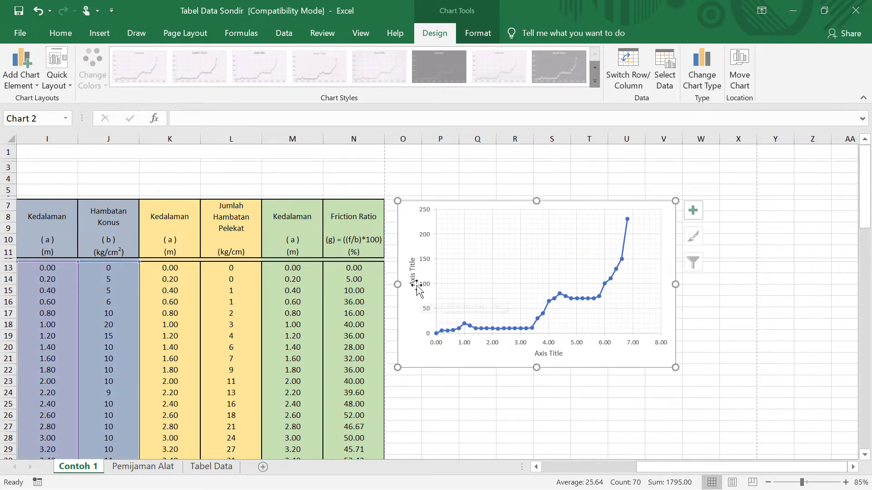
# - Replace the chart's vertical axis title with "Hambatan Konus (kg/cm2)"
pyautogui.click(416, 284)
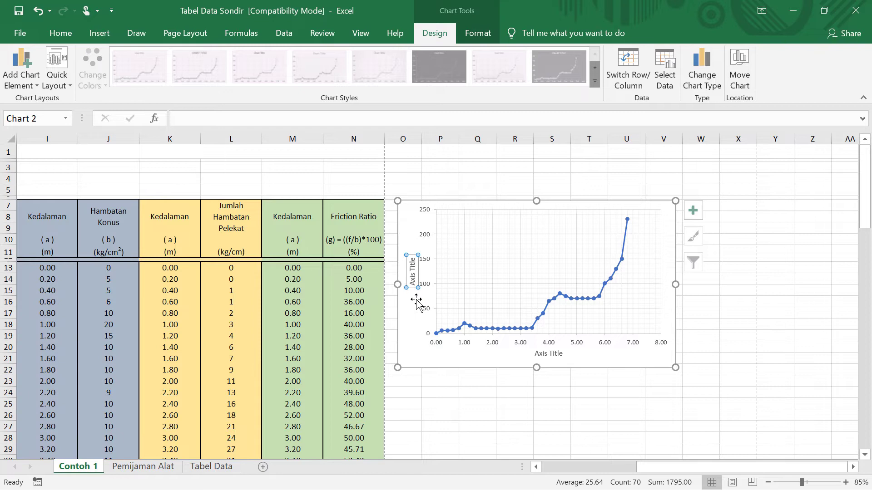
pyautogui.click(414, 277)
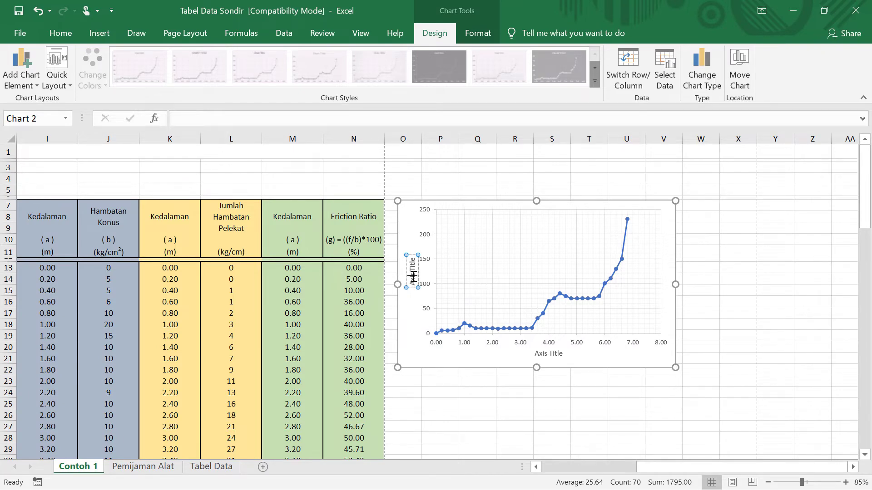
pyautogui.tripleClick(413, 277)
pyautogui.write('Ham')
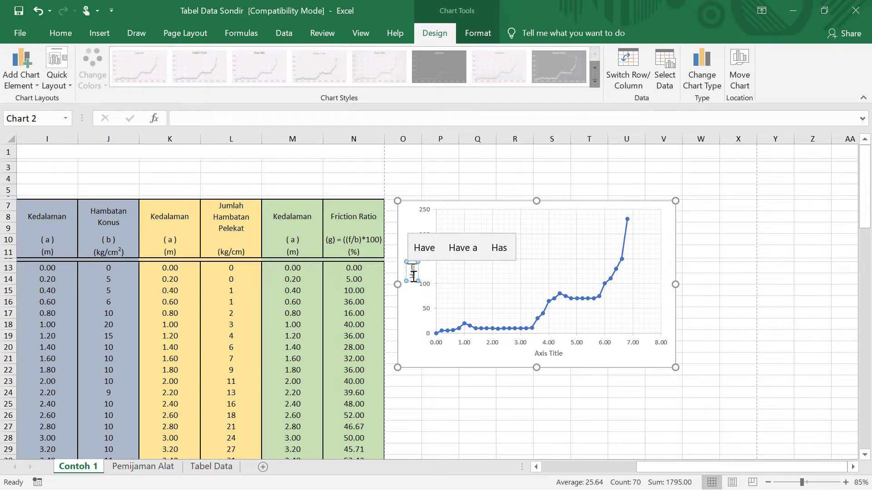
pyautogui.write('batan K')
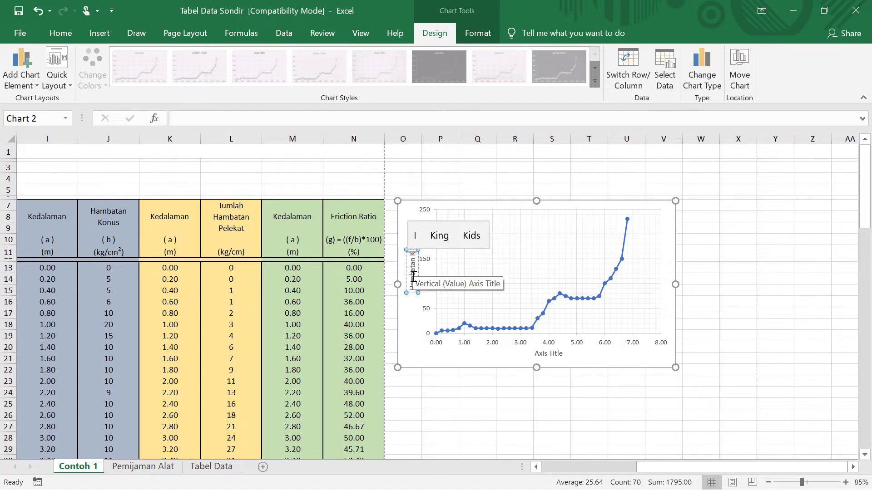
pyautogui.write('onus (k')
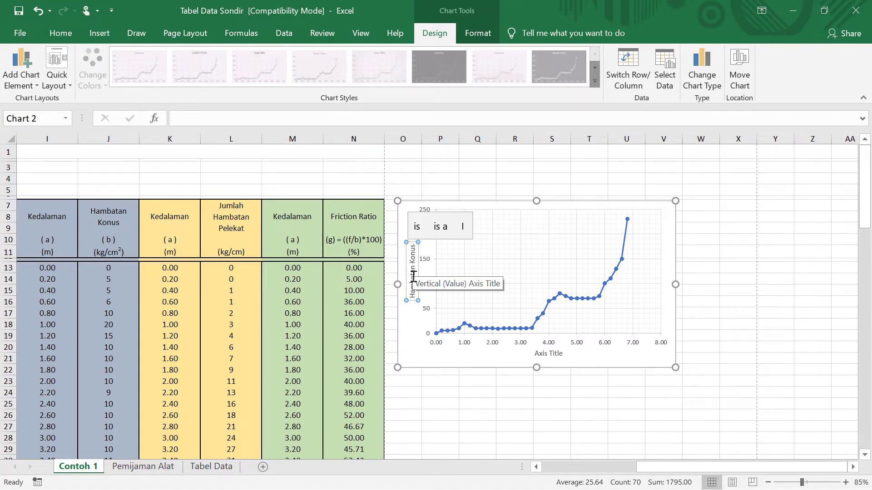
pyautogui.write('g/')
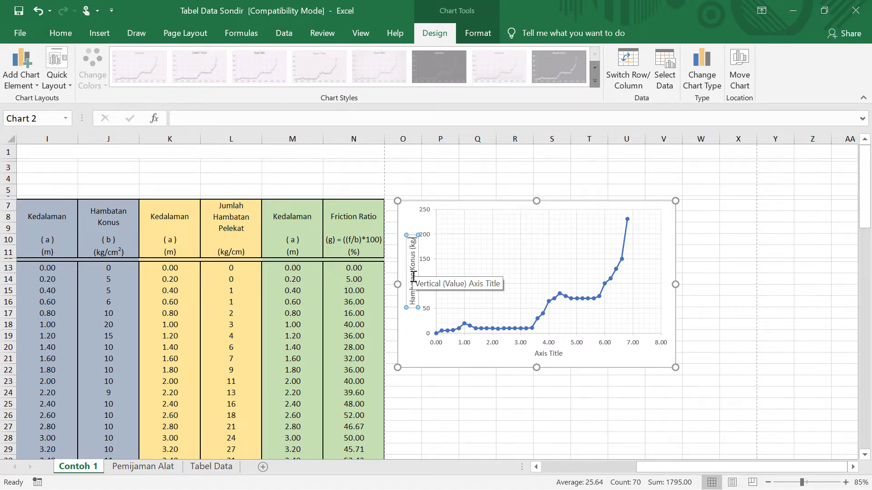
pyautogui.write('cm2')
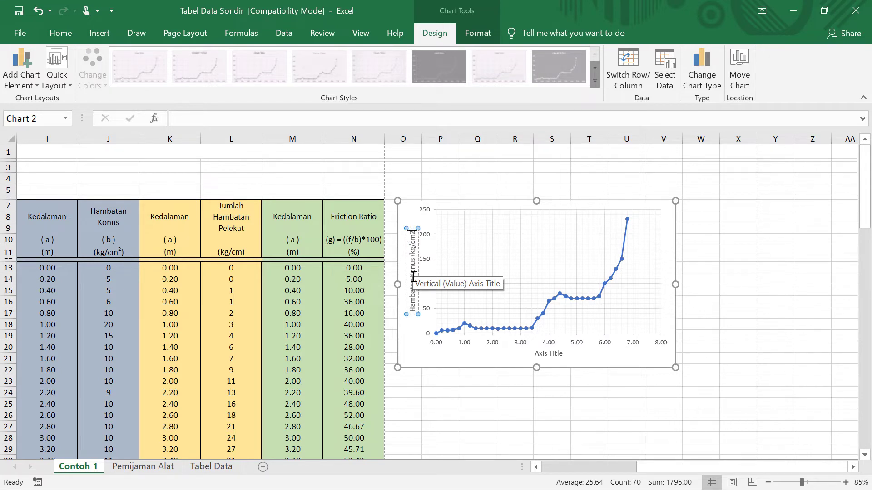
pyautogui.write(')')
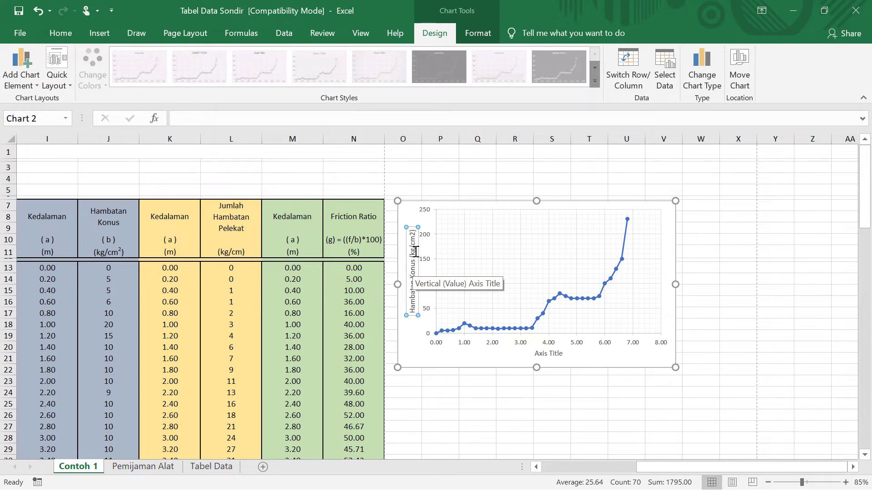
# - Format the 2 in the vertical axis title's kg/cm2 unit as superscript
pyautogui.scroll(4, 412, 234)
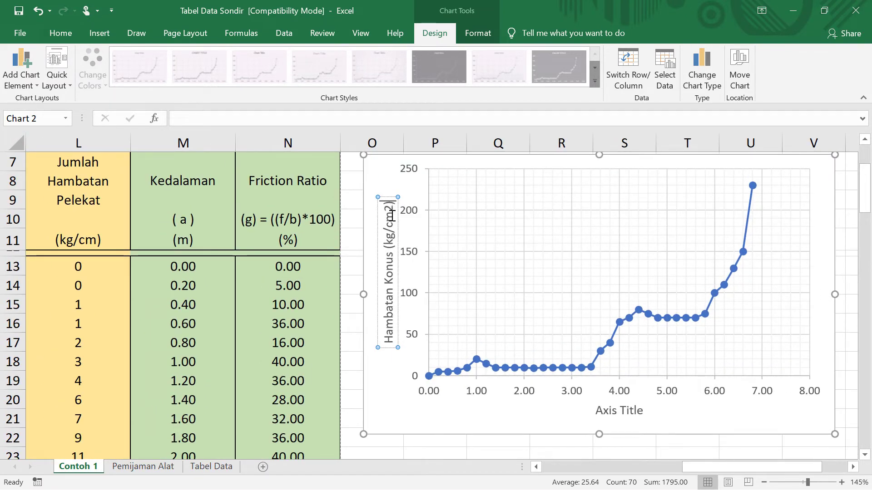
pyautogui.moveTo(392, 215); pyautogui.dragTo(392, 207)
pyautogui.hotkey('ctrl', 'shift', '=')
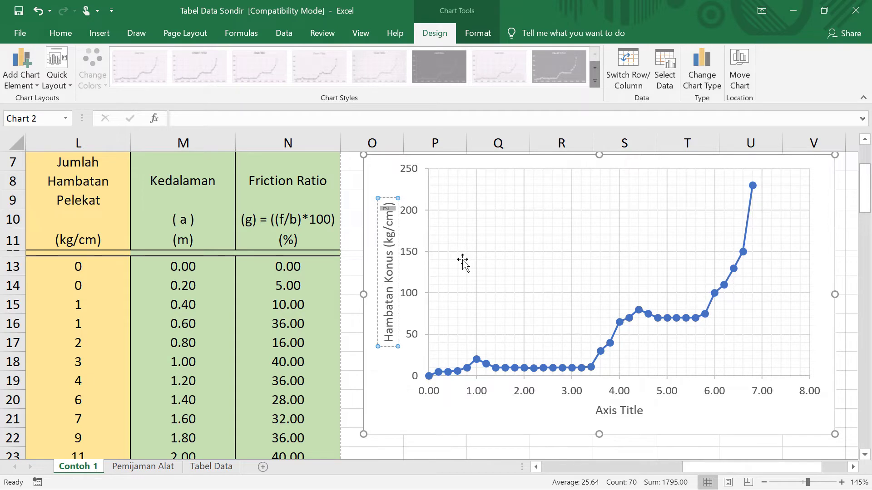
# - Replace the chart's horizontal axis title with "Kedalaman (m)"
pyautogui.click(623, 415)
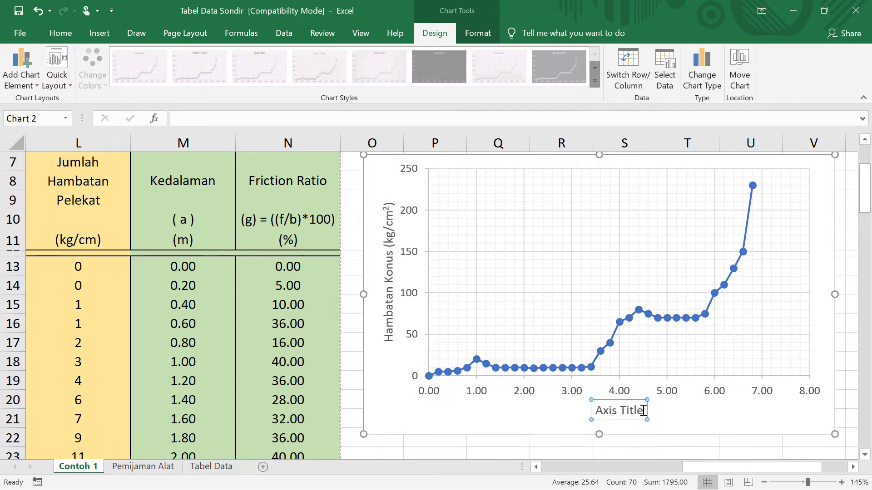
pyautogui.moveTo(644, 411); pyautogui.dragTo(585, 410)
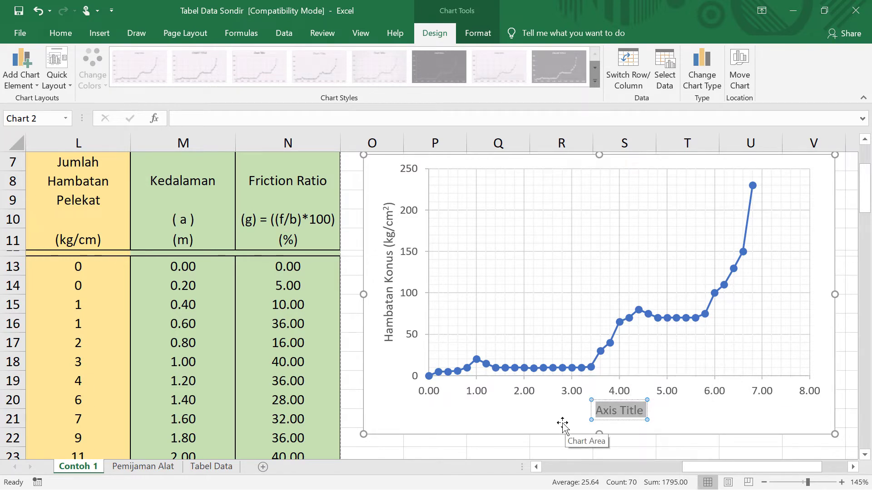
pyautogui.write('Kedalaman')
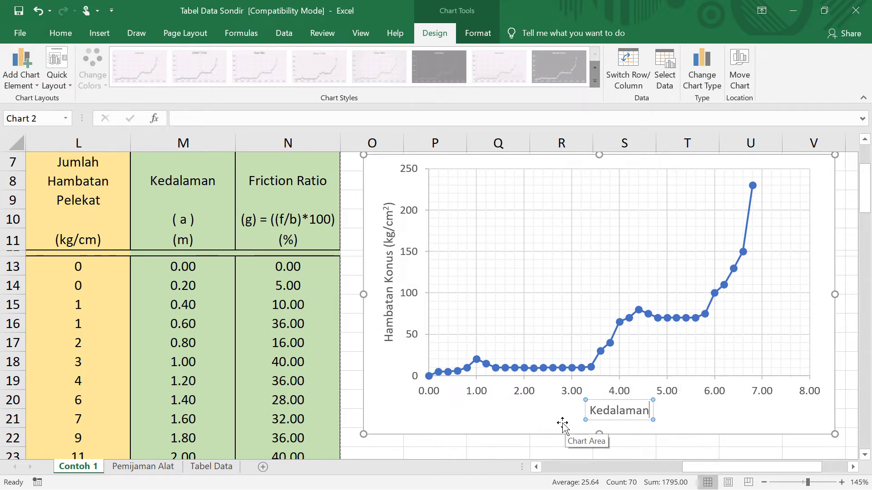
pyautogui.write(' (m)')
pyautogui.click(685, 402)
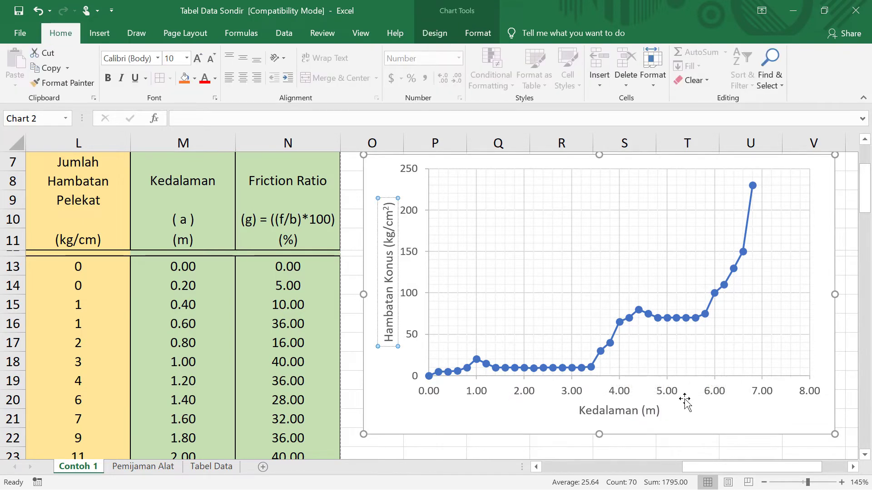
# - Set the maximum bound of the chart's horizontal Kedalaman axis to 7
pyautogui.click(763, 394)
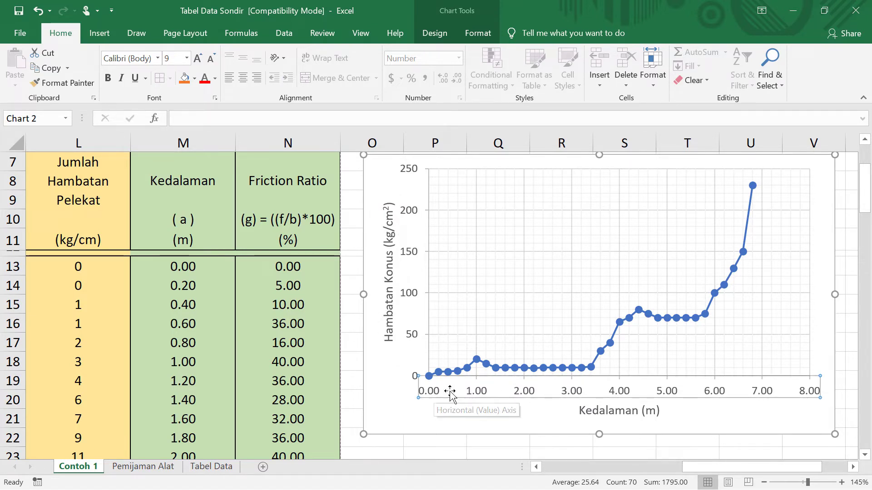
pyautogui.rightClick(769, 393)
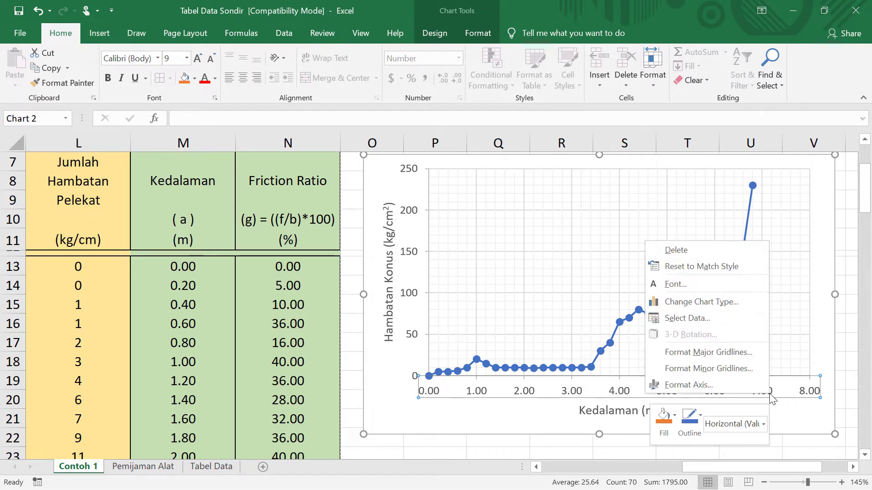
pyautogui.click(716, 386)
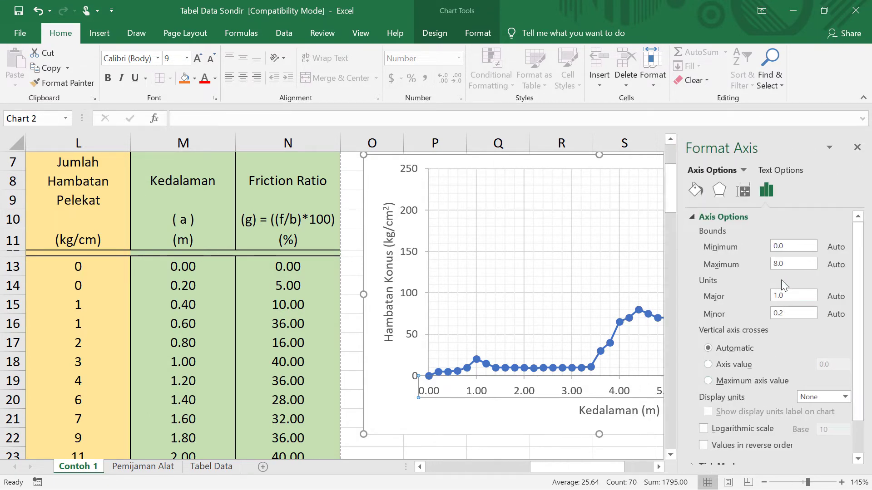
pyautogui.doubleClick(788, 264)
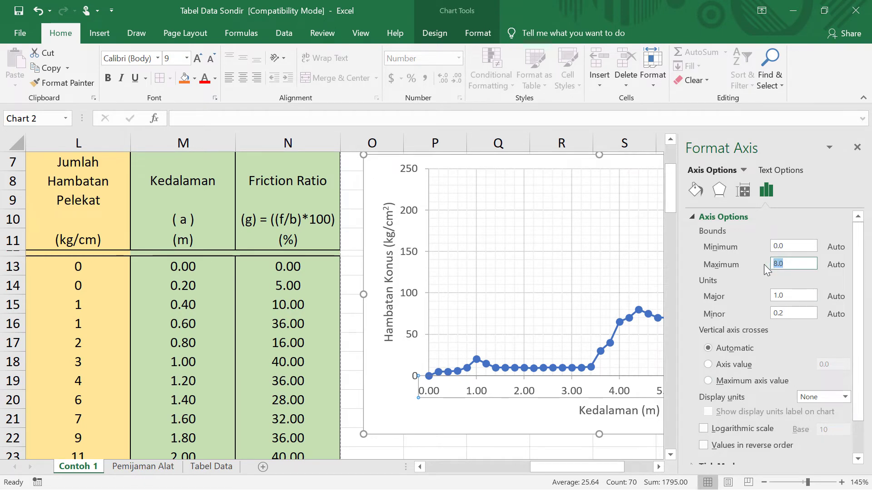
pyautogui.write('7')
pyautogui.press('Return')
pyautogui.click(857, 146)
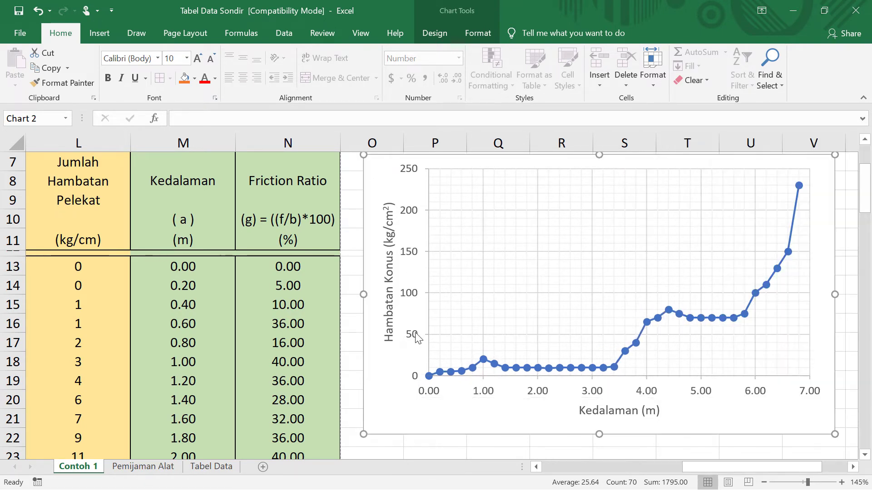
# - Set the text direction of the vertical Hambatan Konus axis labels to Rotate all text 270°
pyautogui.click(415, 340)
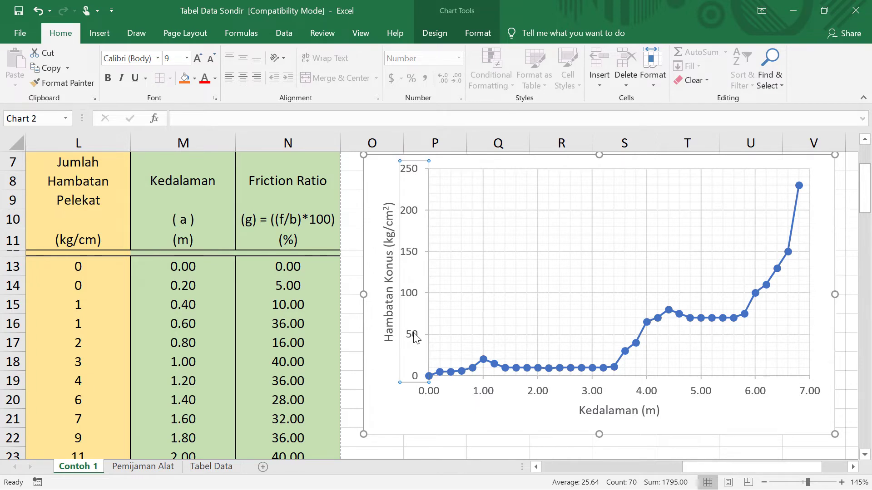
pyautogui.doubleClick(414, 339)
pyautogui.click(745, 191)
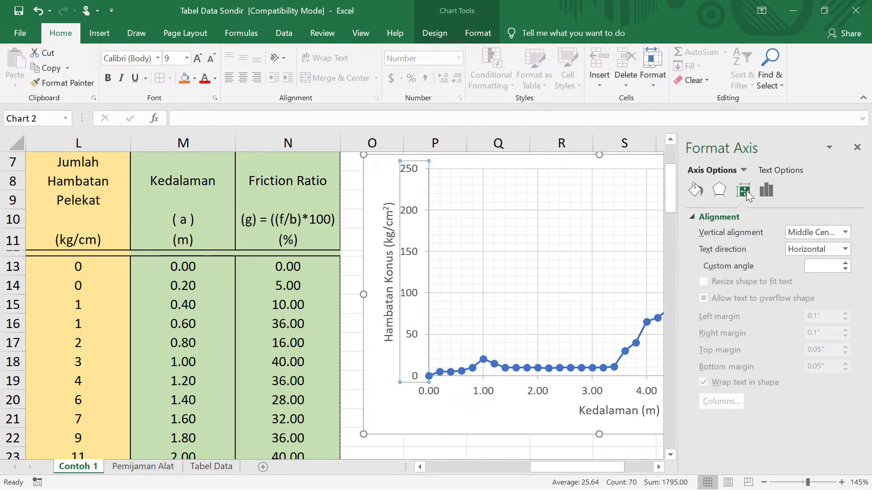
pyautogui.click(845, 250)
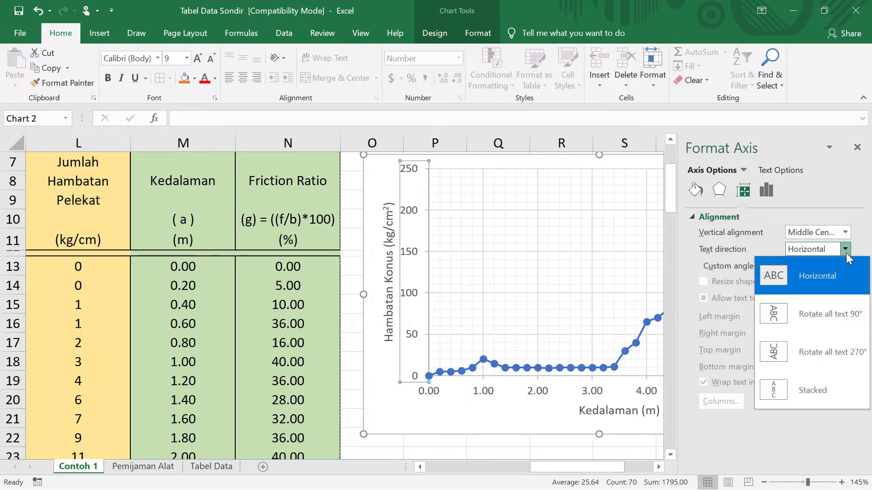
pyautogui.click(819, 357)
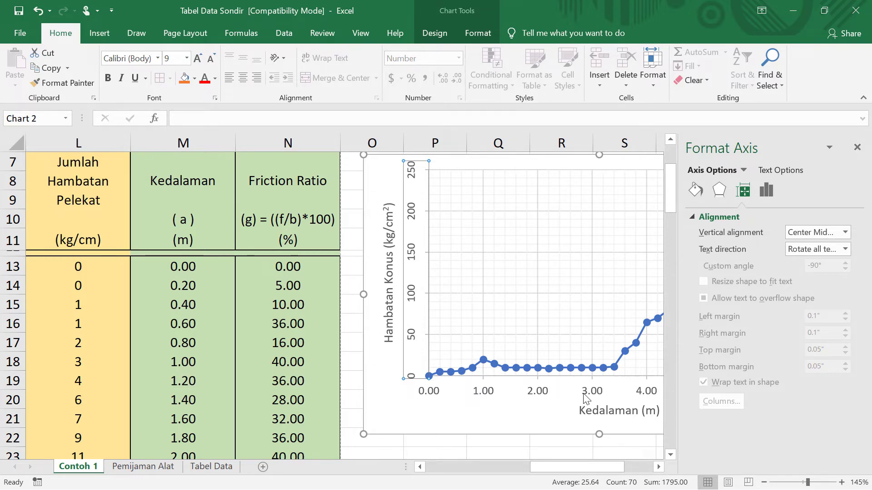
# - Set the text direction of the horizontal Kedalaman axis labels to Rotate all text 270°
pyautogui.click(539, 396)
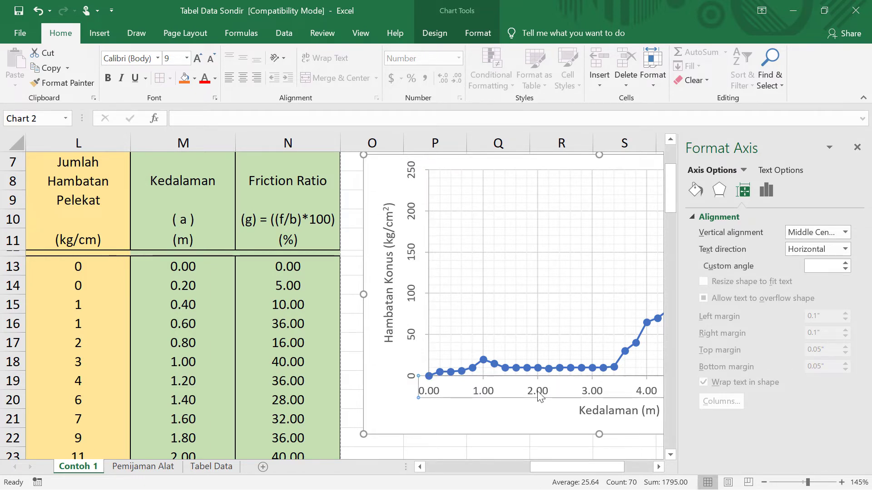
pyautogui.click(845, 249)
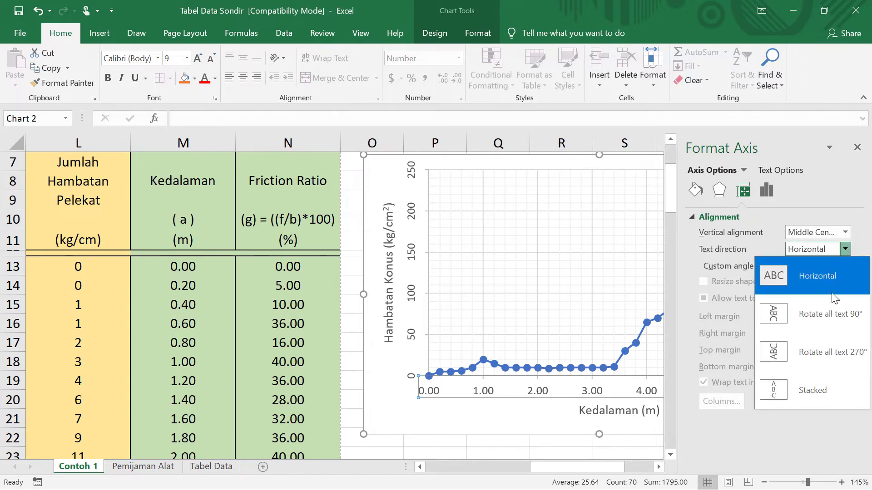
pyautogui.click(822, 353)
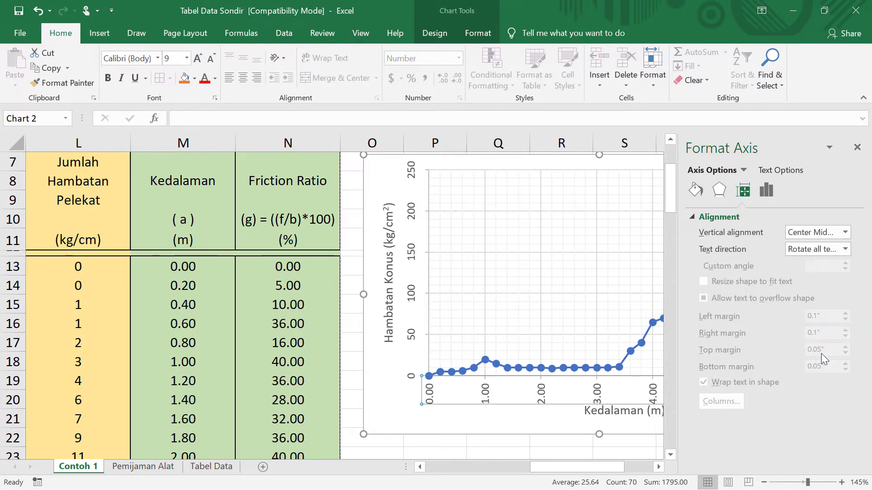
pyautogui.click(387, 403)
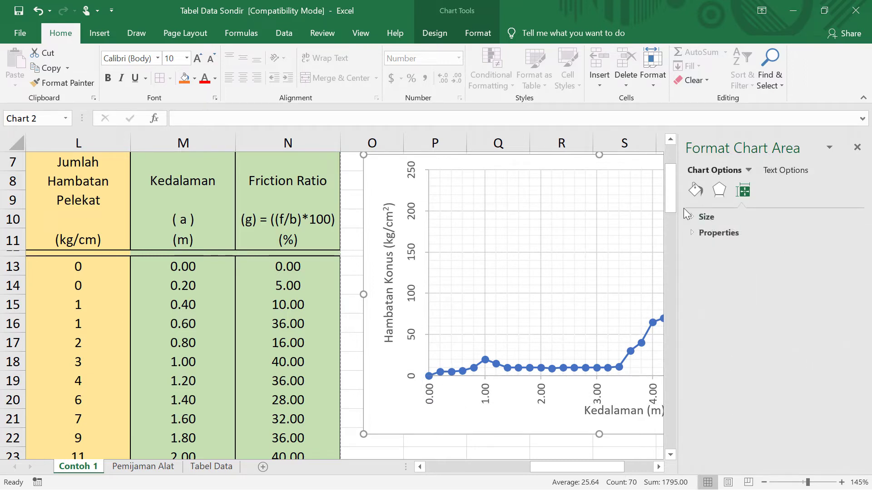
# - Close the chart area formatting options and deselect the Hambatan Konus chart
pyautogui.click(856, 147)
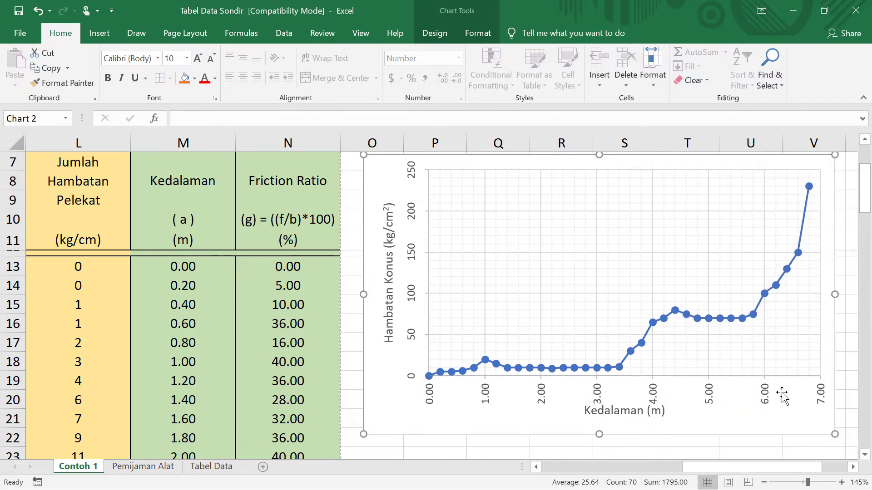
pyautogui.moveTo(762, 467); pyautogui.dragTo(777, 468)
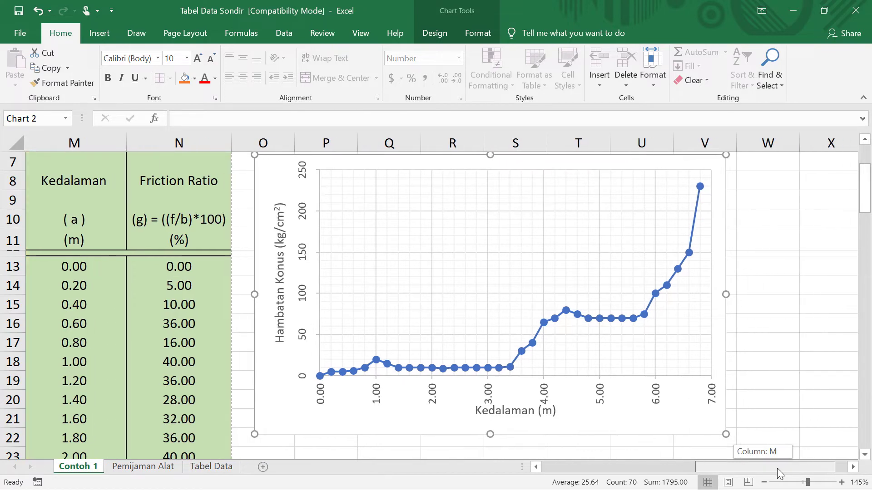
pyautogui.scroll(-1, 296, 332)
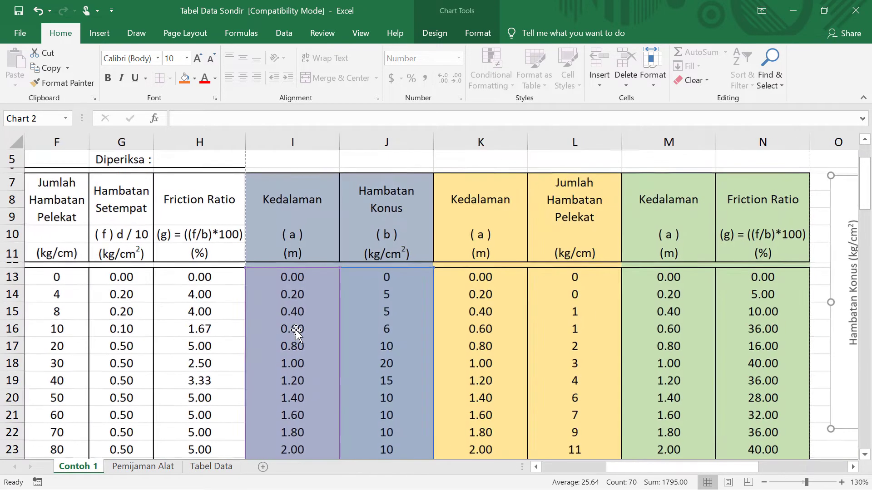
pyautogui.moveTo(631, 468); pyautogui.dragTo(754, 483)
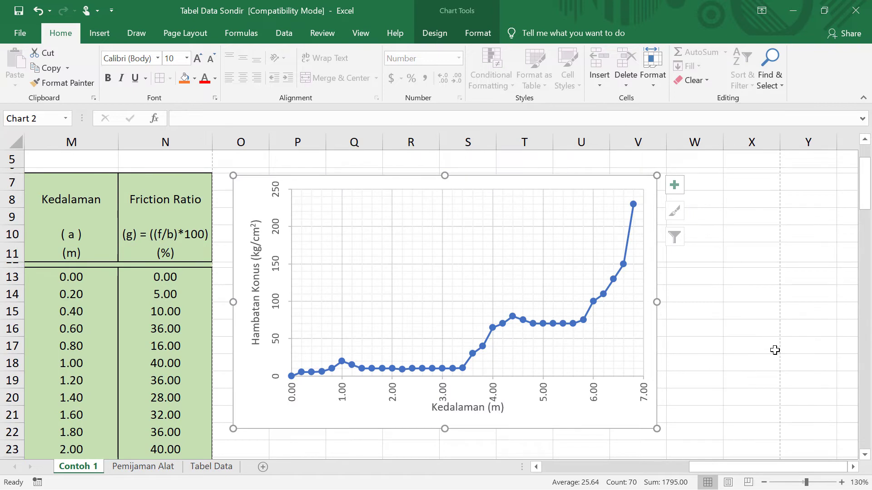
pyautogui.click(741, 335)
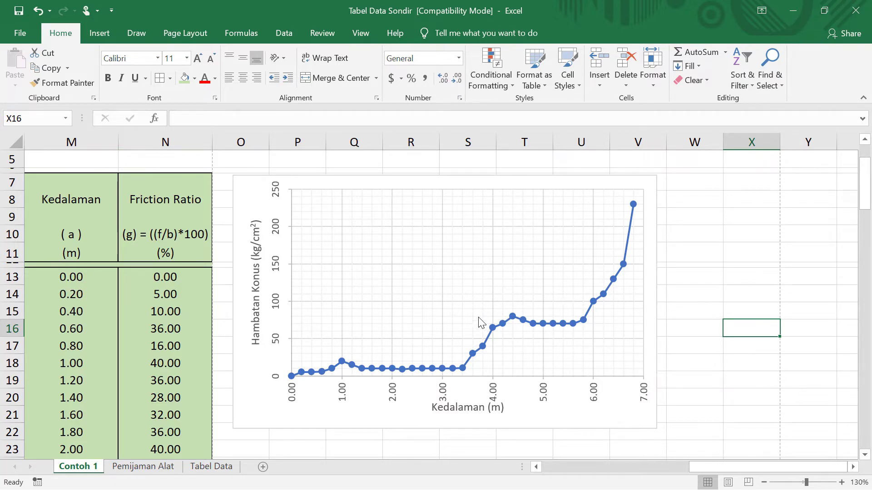
# - Insert a text box inside the Hambatan Konus chart's plot area, above the middle of the curve, with font size 10
pyautogui.click(510, 293)
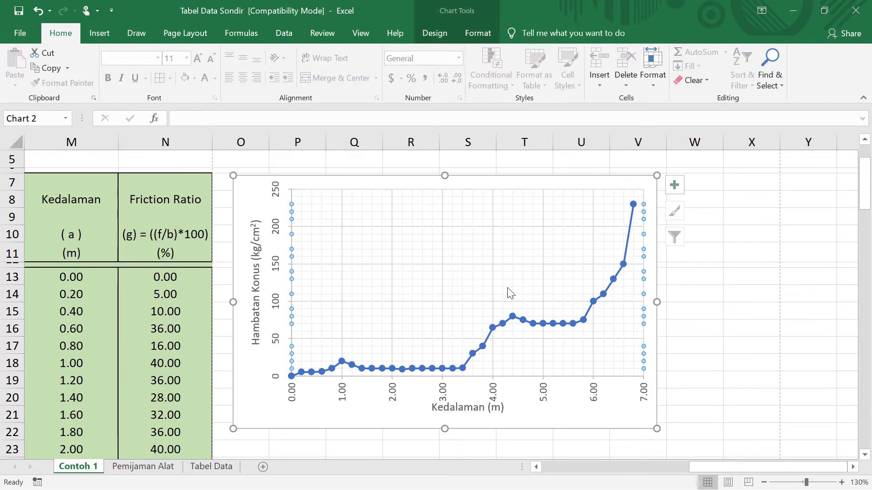
pyautogui.rightClick(508, 290)
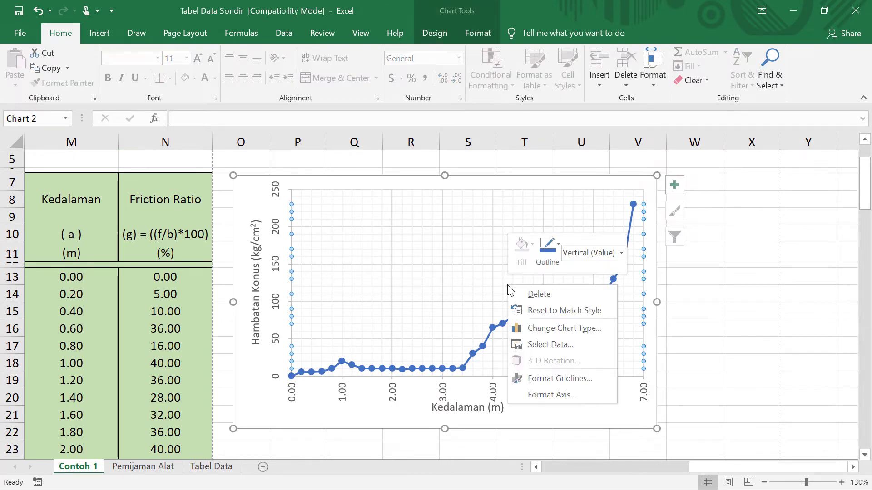
pyautogui.click(478, 34)
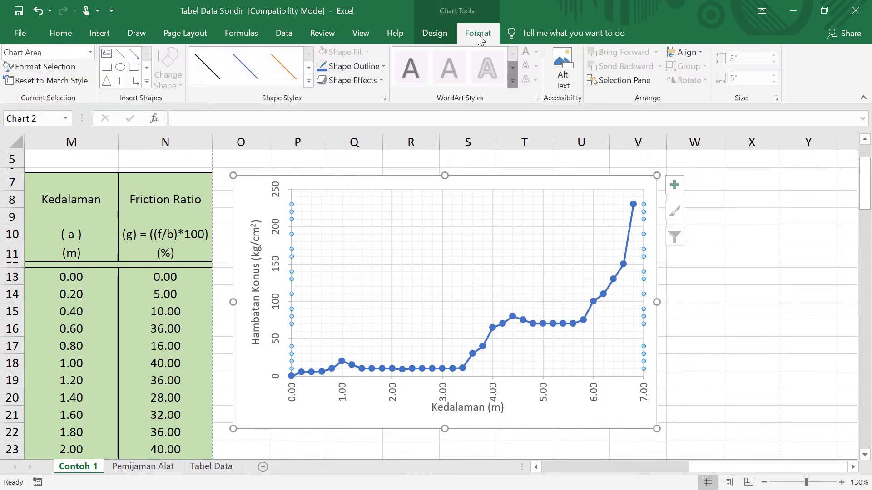
pyautogui.click(108, 57)
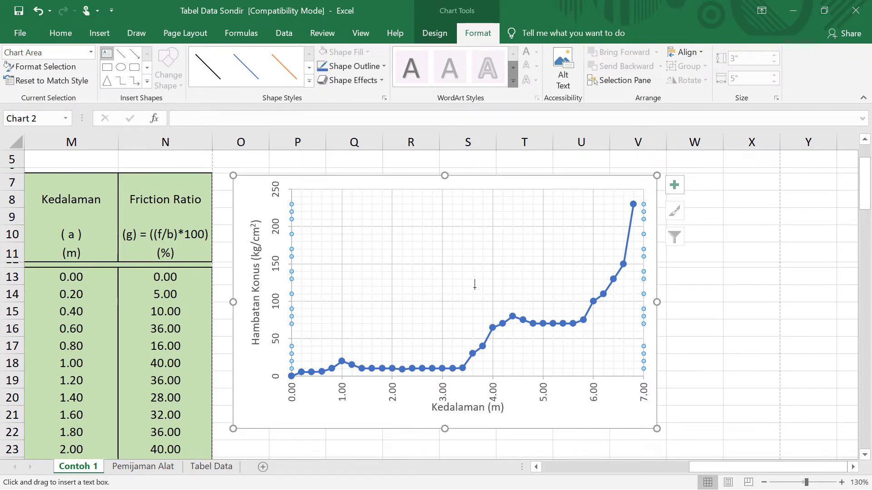
pyautogui.moveTo(468, 280); pyautogui.dragTo(551, 305)
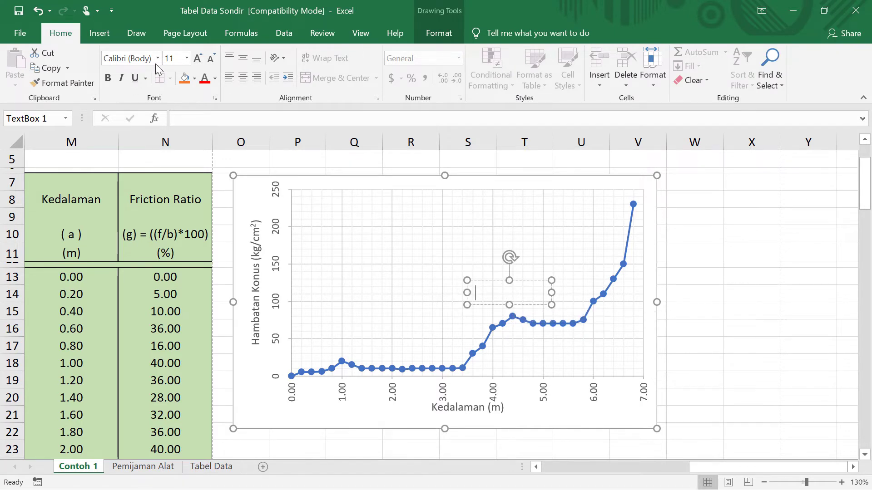
pyautogui.click(186, 58)
pyautogui.click(171, 106)
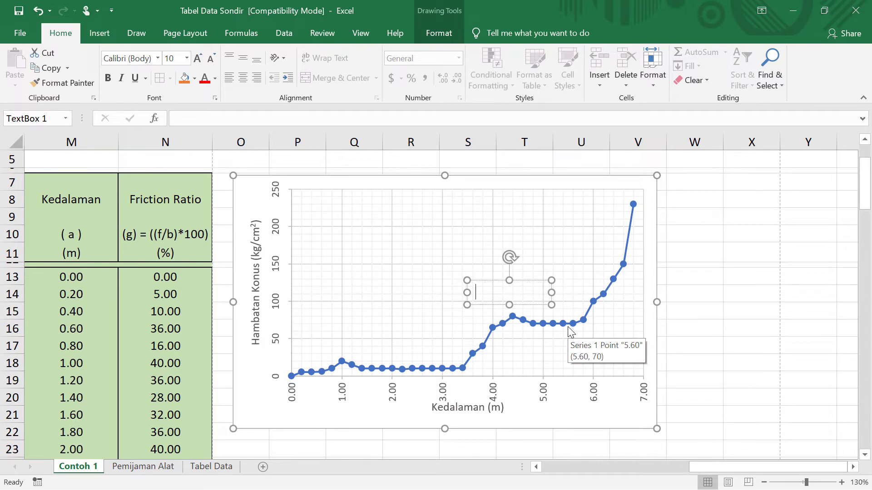
# - Enter "Hambatan Konus (kg/cm2)" in the chart's text box and format the 2 as superscript
pyautogui.write('Ham')
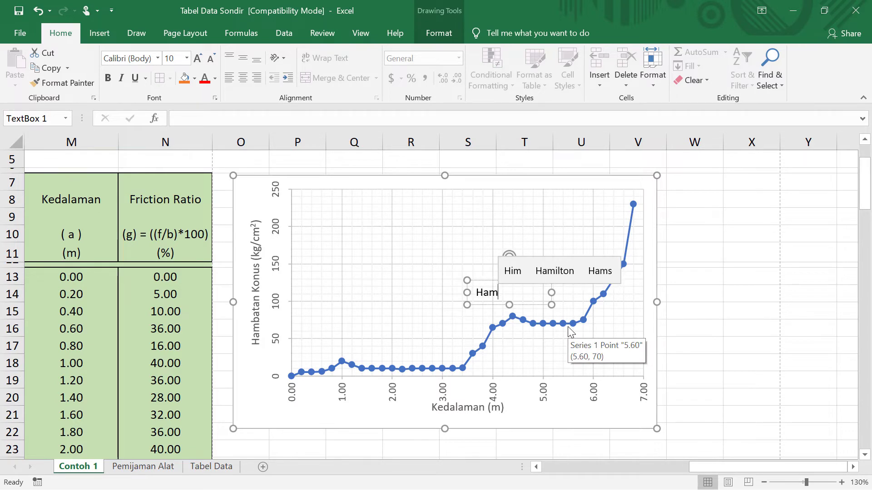
pyautogui.write('batan K')
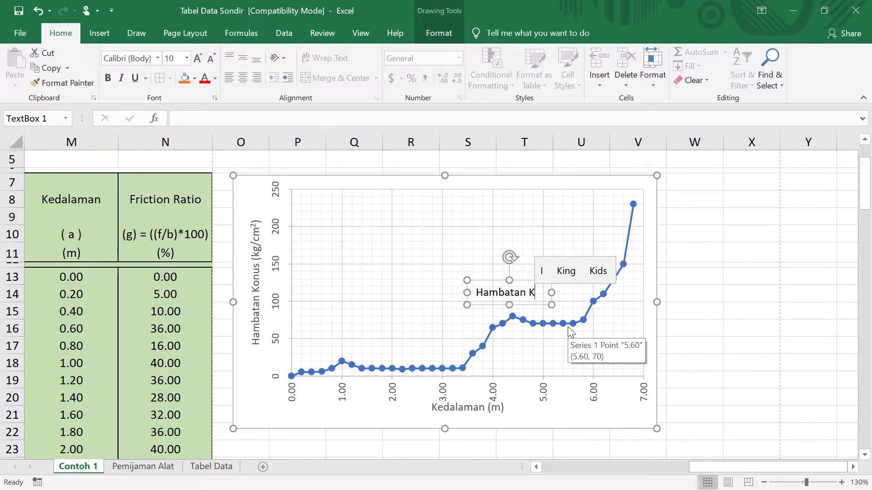
pyautogui.write('onus')
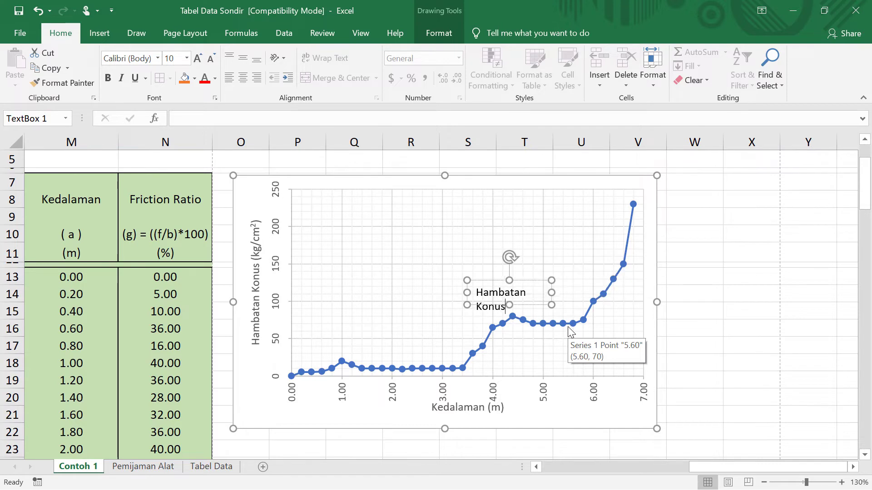
pyautogui.write(' (kg')
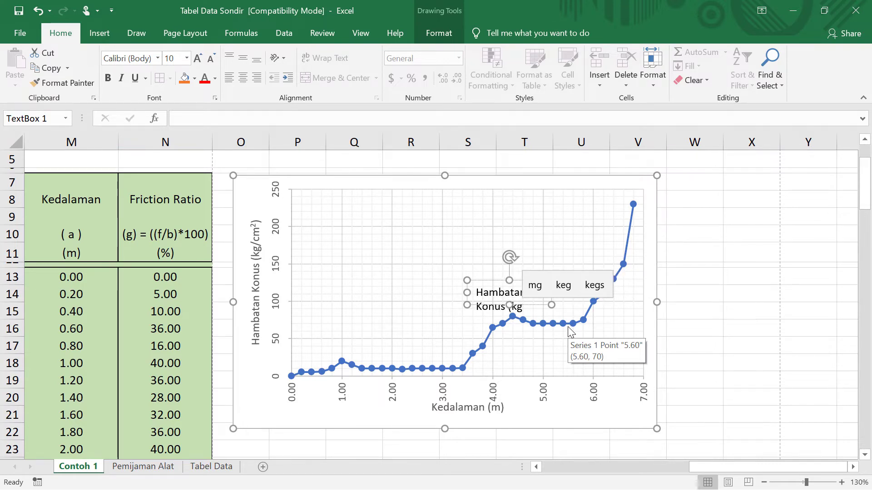
pyautogui.write('/cm2')
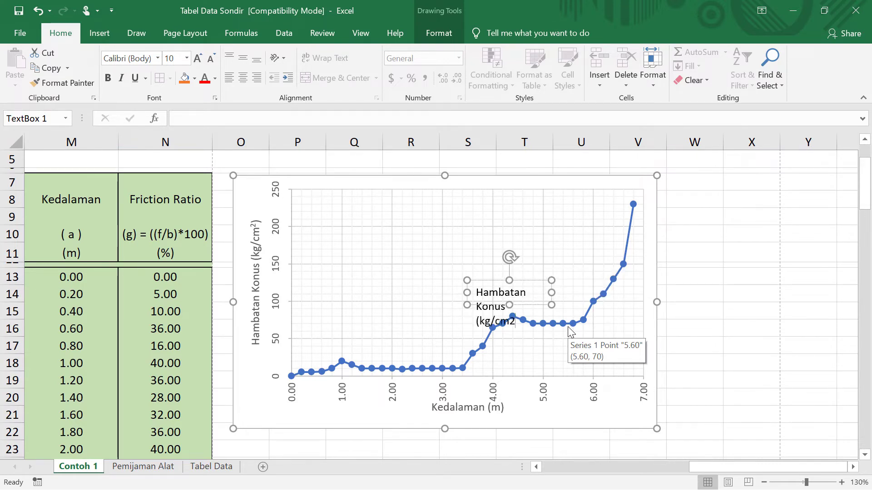
pyautogui.write(')')
pyautogui.press('Left')
pyautogui.hotkey('shift', 'Left')
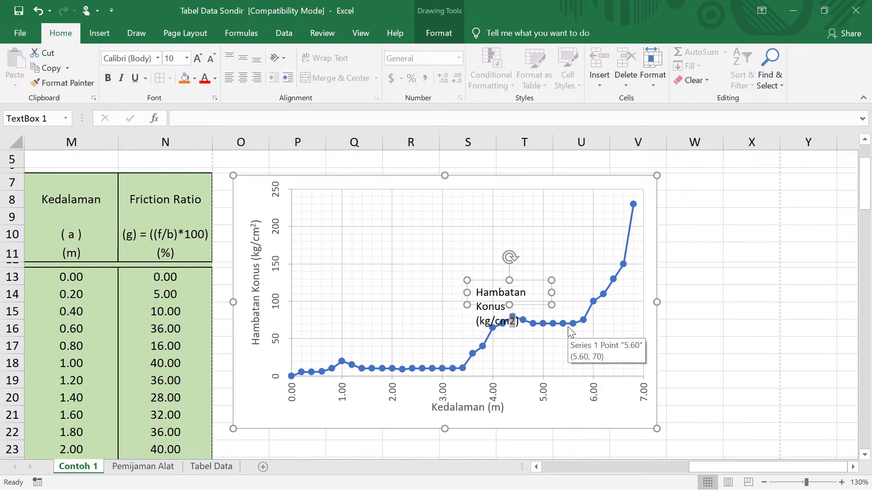
pyautogui.hotkey('ctrl', 'shift', '=')
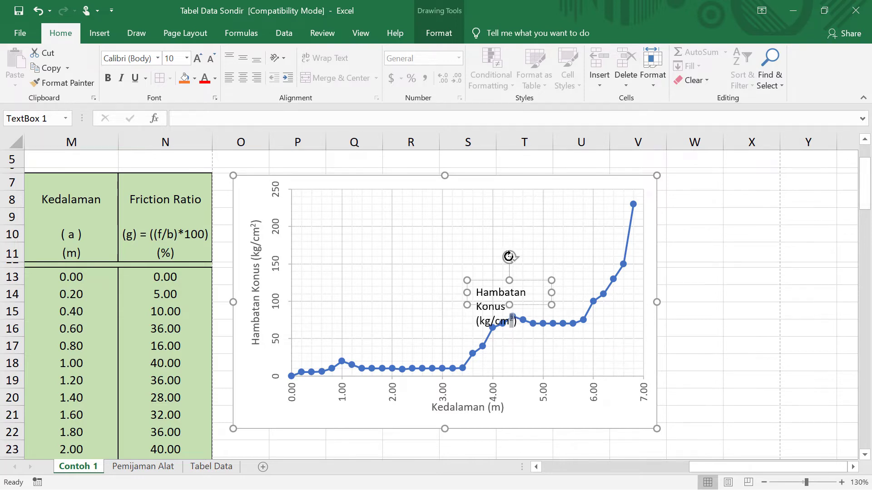
# - Rotate the curve label's text box so it reads from bottom to top, and enlarge it to fit the text
pyautogui.moveTo(508, 257); pyautogui.dragTo(435, 296)
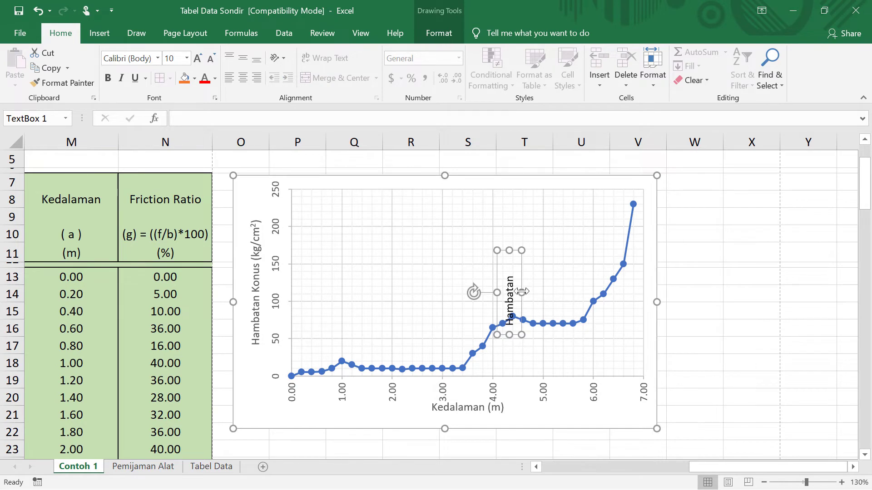
pyautogui.moveTo(522, 291); pyautogui.dragTo(550, 292)
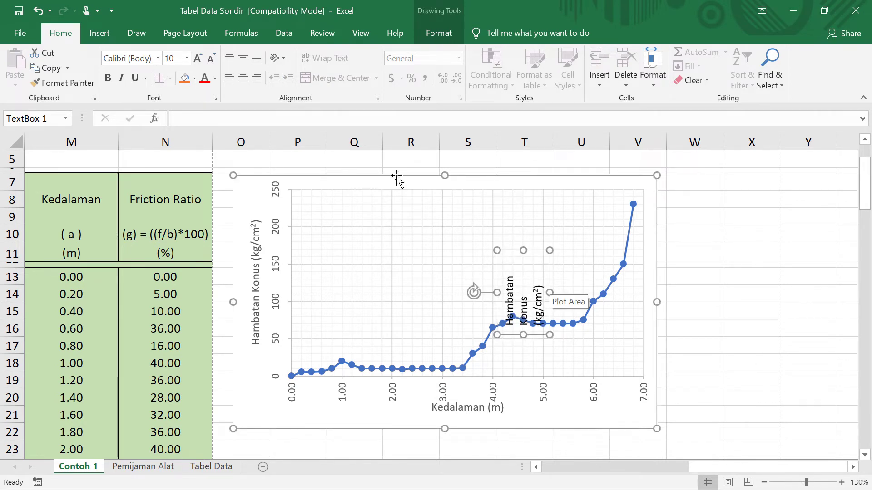
# - Centre the curve label's text at font size 9 and place the label beside the steep end of the curve
pyautogui.click(245, 79)
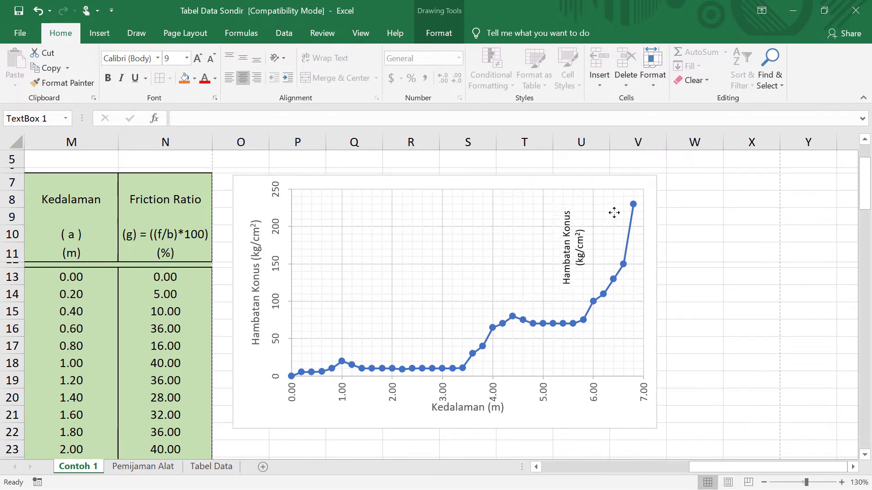
pyautogui.moveTo(614, 211); pyautogui.dragTo(640, 201)
pyautogui.click(771, 407)
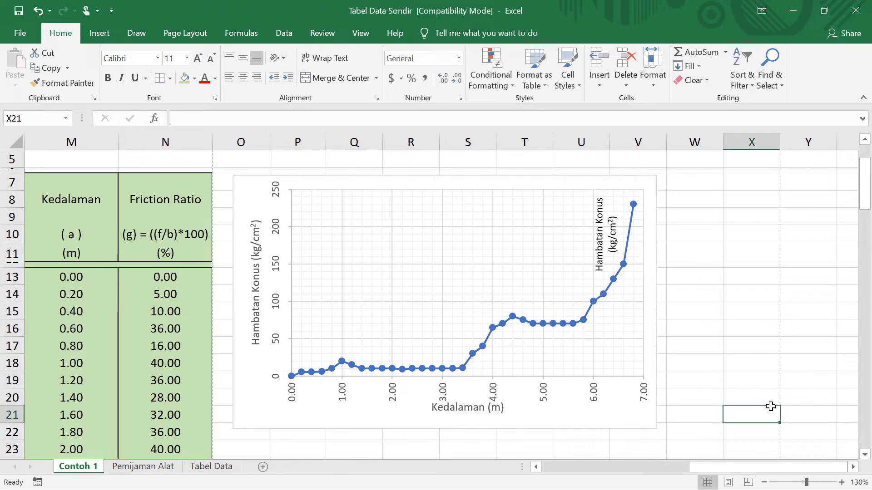
# - Insert a Scatter with Straight Lines and Markers chart from the yellow Kedalaman and Jumlah Hambatan Pelekat data in K13:L47
pyautogui.scroll(-2, 458, 340)
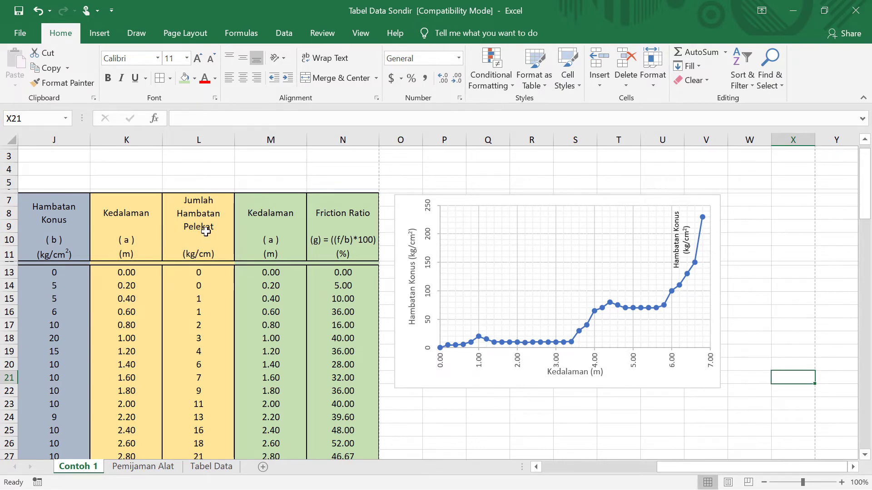
pyautogui.scroll(-2, 127, 238)
pyautogui.click(126, 212)
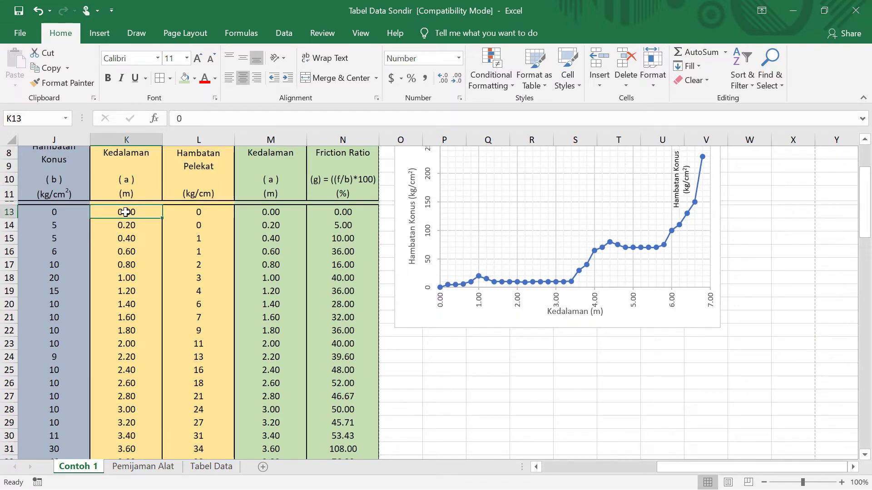
pyautogui.moveTo(126, 212); pyautogui.dragTo(184, 418)
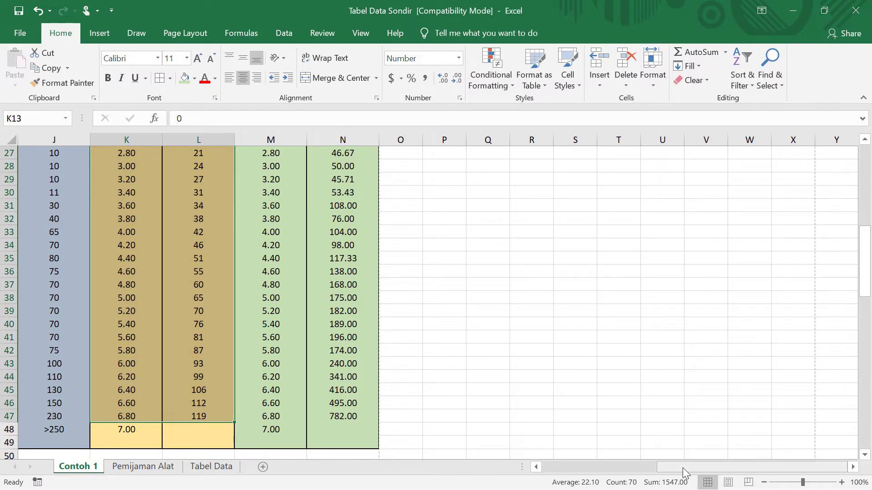
pyautogui.moveTo(683, 469); pyautogui.dragTo(672, 471)
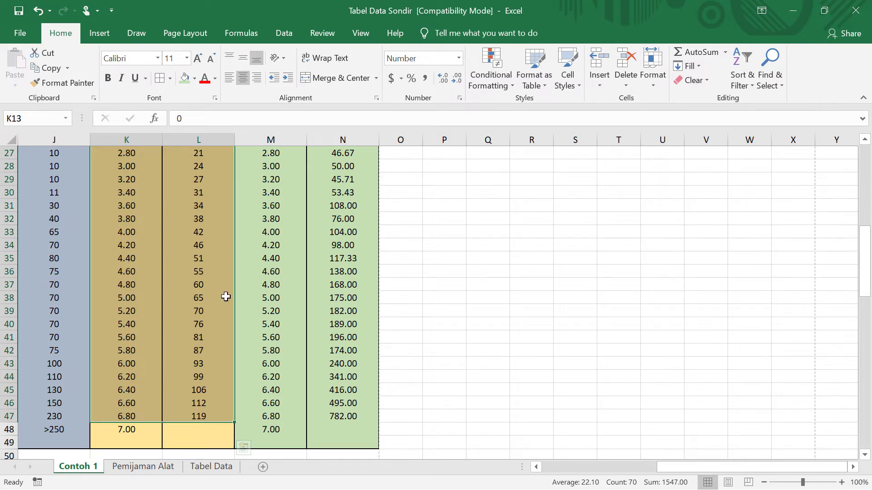
pyautogui.click(98, 40)
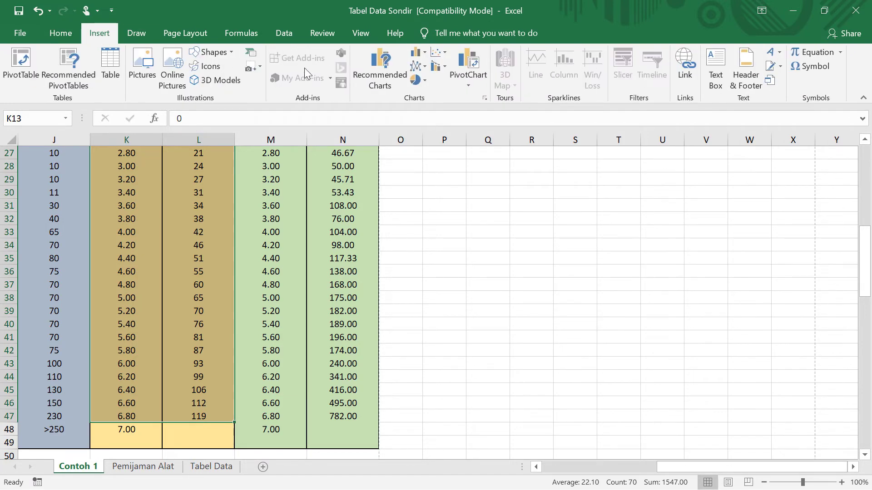
pyautogui.click(447, 56)
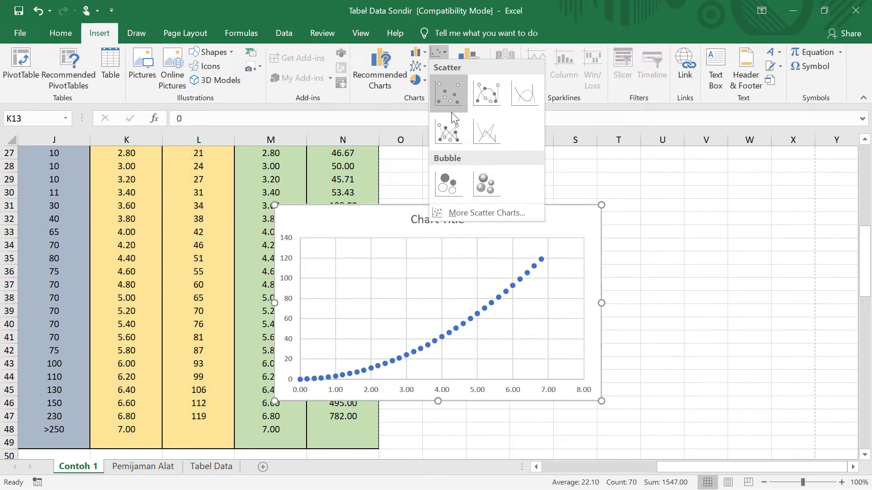
pyautogui.click(445, 129)
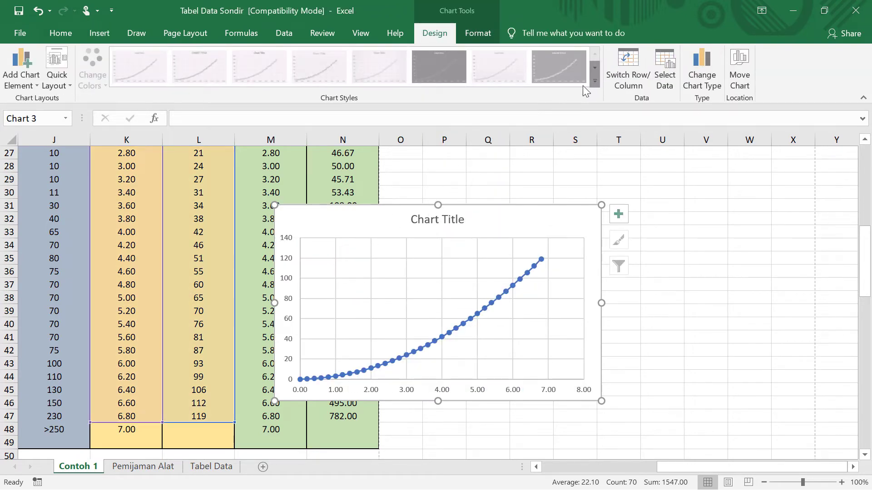
# - Apply the quick layout with axis titles, legend and minor gridlines to the new chart, and place it directly below the Hambatan Konus chart
pyautogui.click(57, 81)
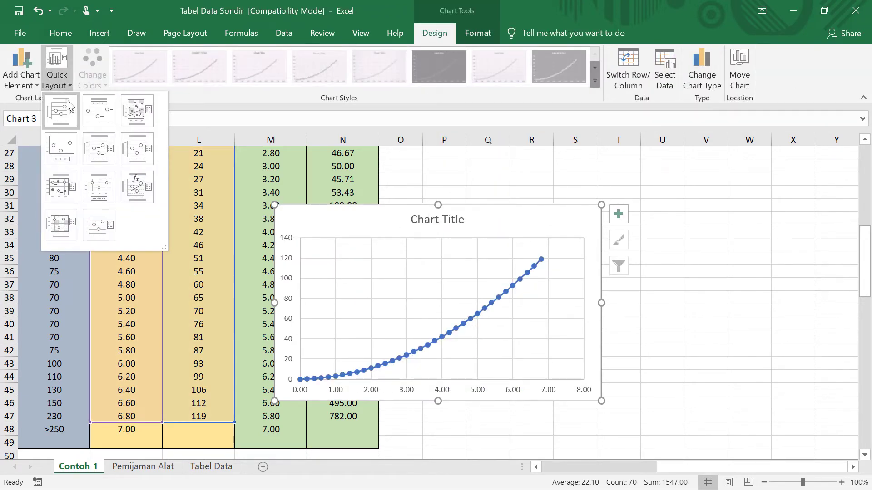
pyautogui.click(62, 225)
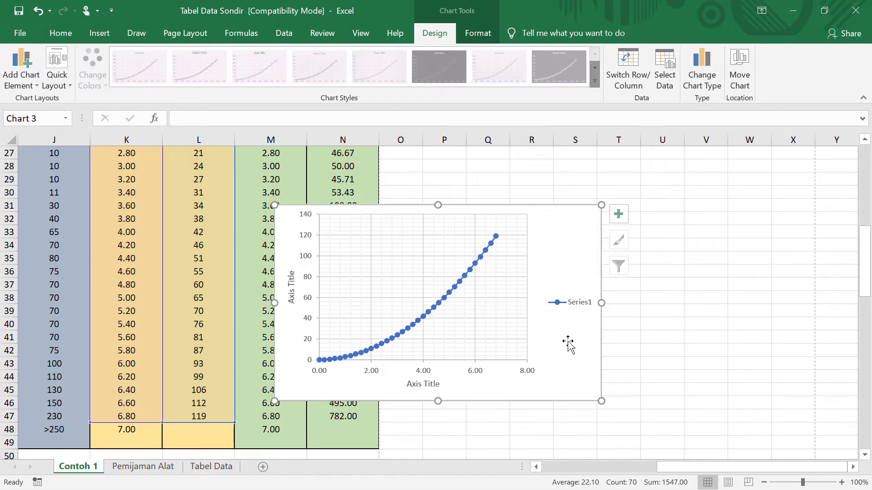
pyautogui.moveTo(574, 347); pyautogui.dragTo(720, 311)
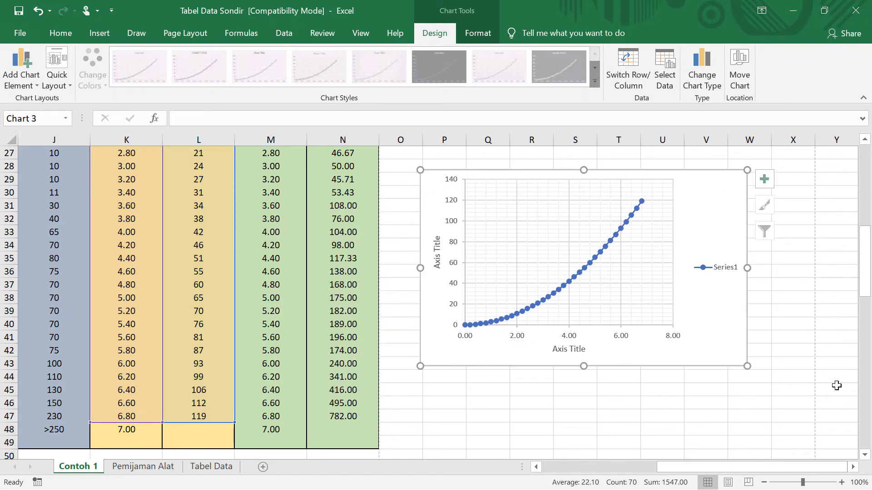
pyautogui.scroll(5, 837, 386)
pyautogui.moveTo(724, 391); pyautogui.dragTo(702, 303)
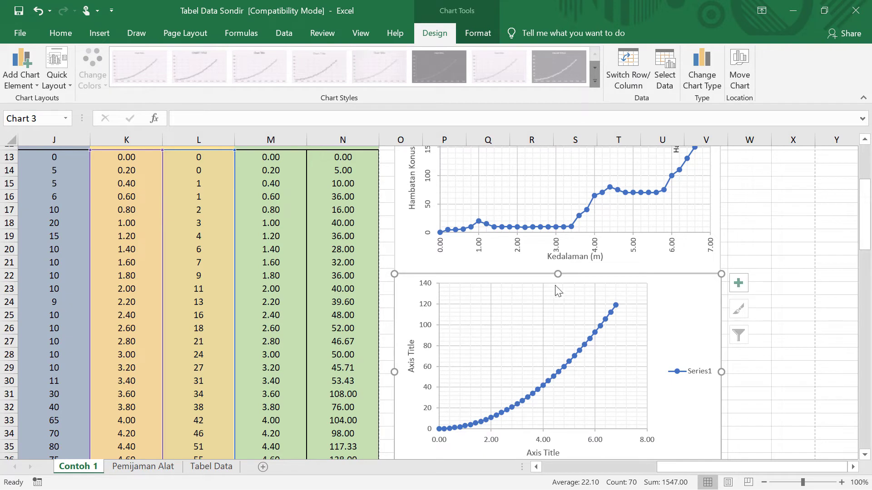
# - Delete the Series1 legend from the Jumlah Hambatan Pelekat chart
pyautogui.click(691, 379)
pyautogui.scroll(-1, 699, 402)
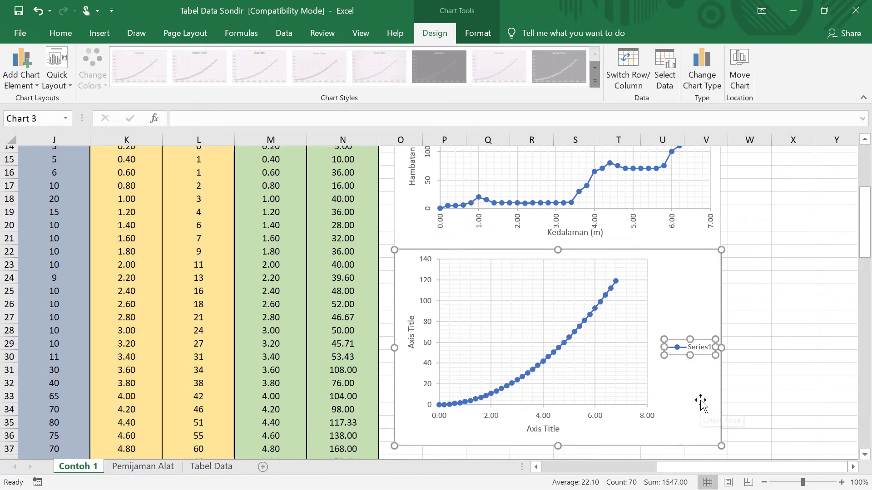
pyautogui.press('Delete')
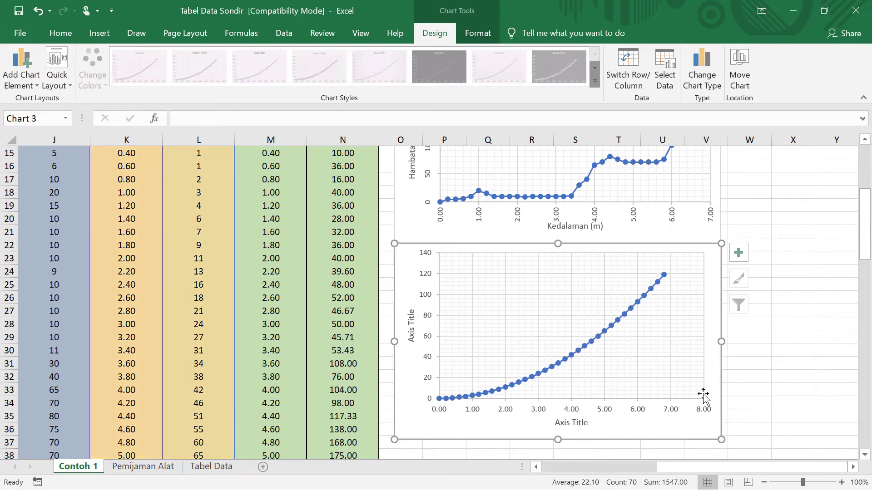
# - Rotate the horizontal axis labels of the Jumlah Hambatan Pelekat chart by 270°
pyautogui.click(640, 414)
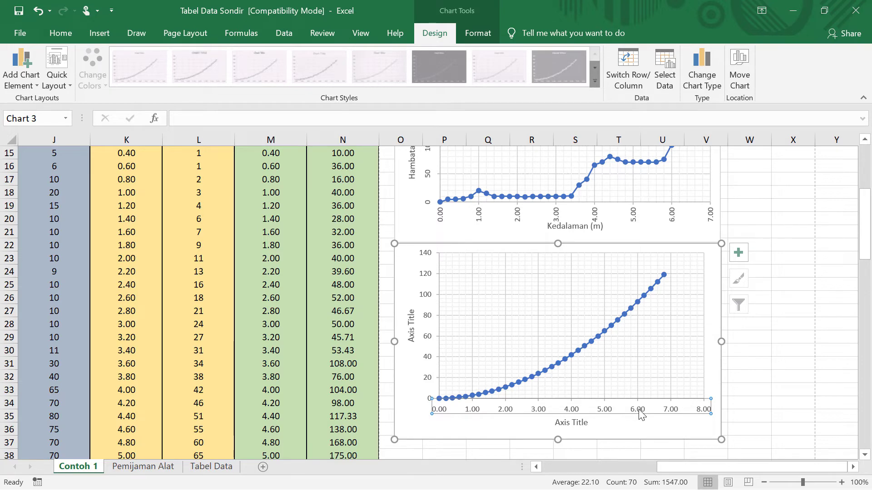
pyautogui.rightClick(640, 414)
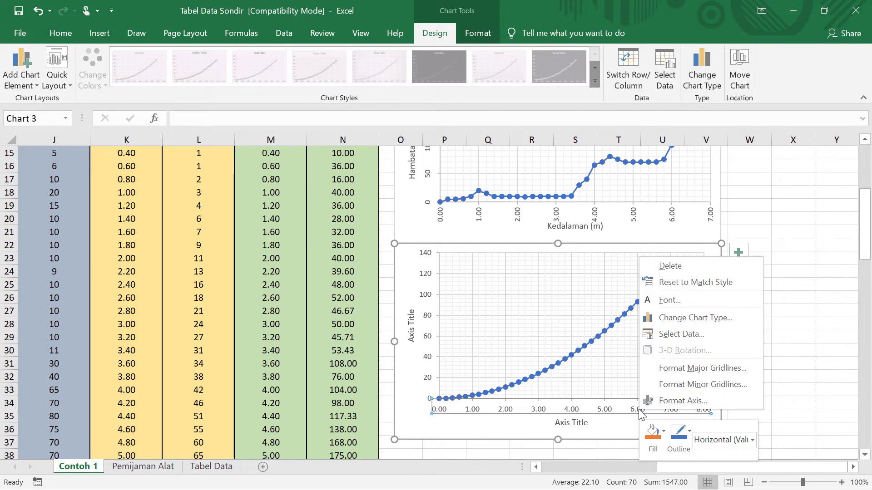
pyautogui.click(682, 401)
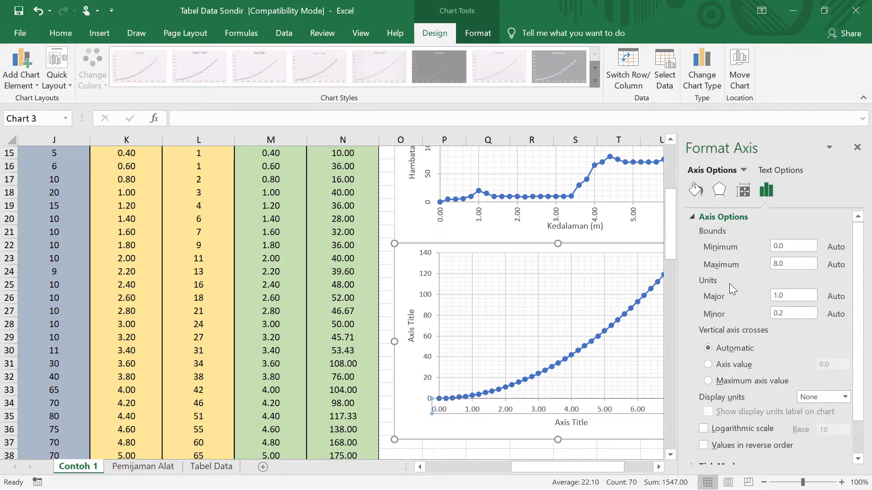
pyautogui.click(745, 193)
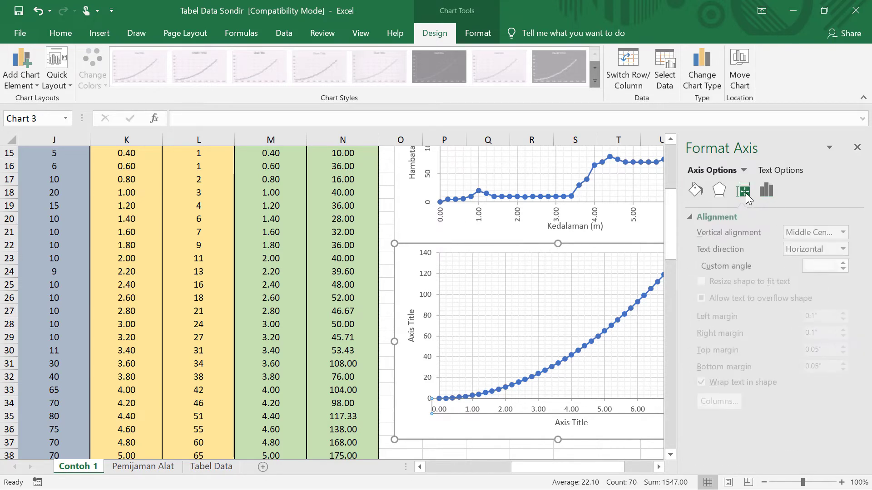
pyautogui.click(845, 250)
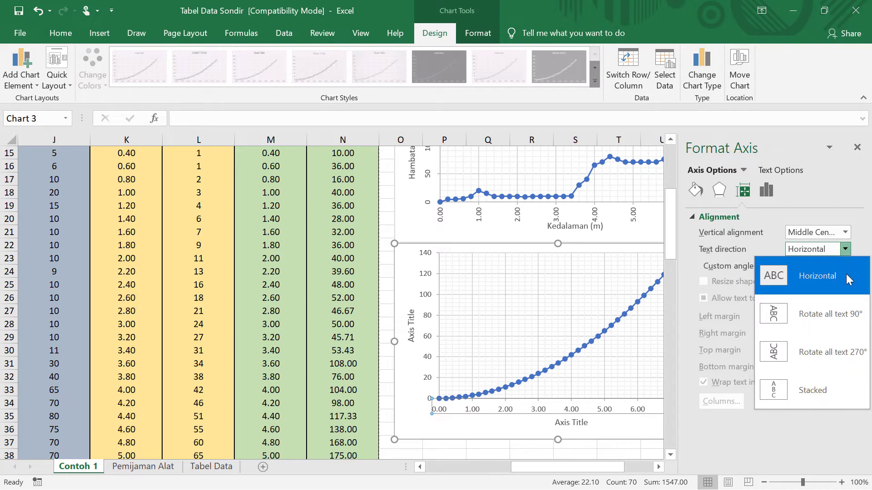
pyautogui.click(828, 359)
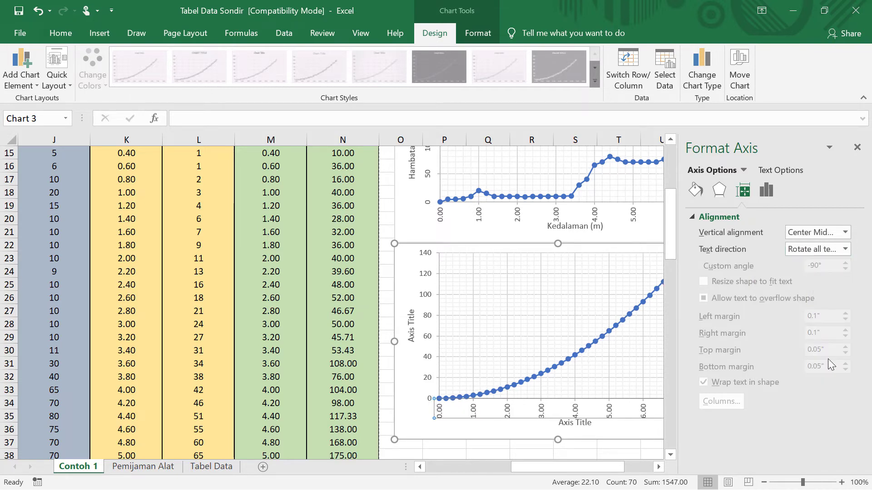
# - Rotate the vertical axis labels of the Jumlah Hambatan Pelekat chart by 270°
pyautogui.click(429, 341)
pyautogui.click(845, 250)
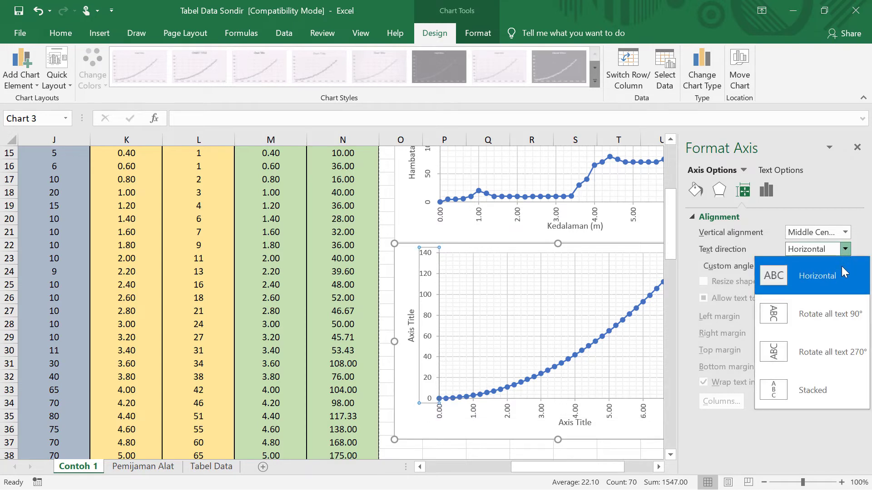
pyautogui.click(818, 351)
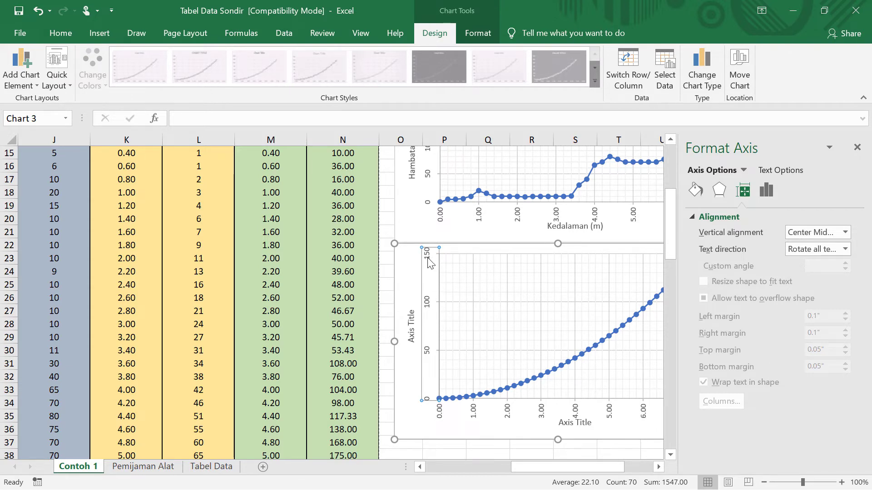
# - Set the maximum bound of the lower chart's horizontal axis to 7
pyautogui.click(766, 190)
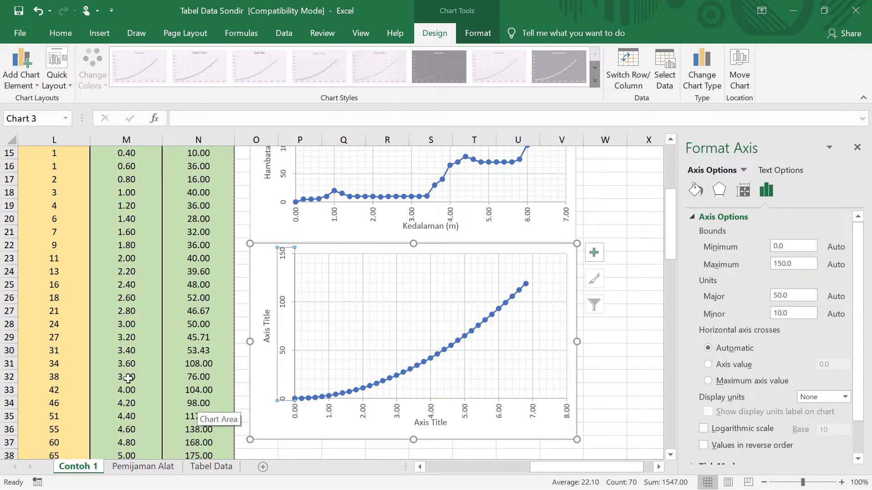
pyautogui.scroll(-6, 128, 379)
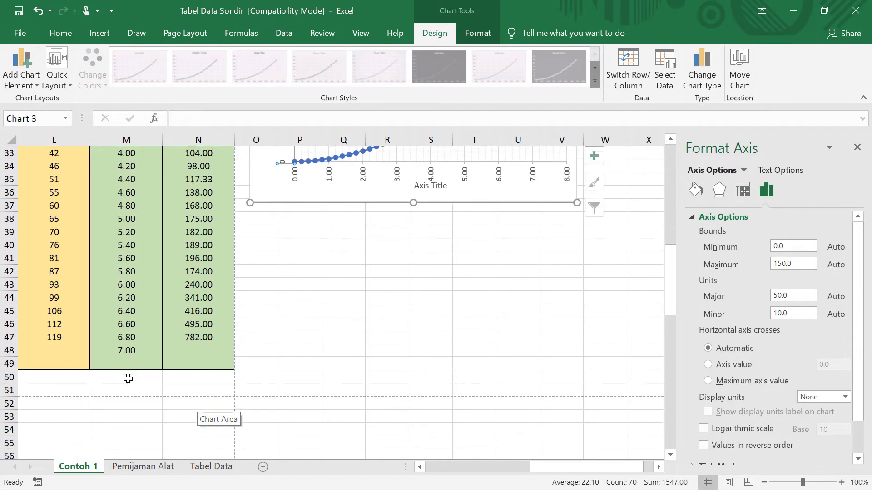
pyautogui.scroll(1, 128, 379)
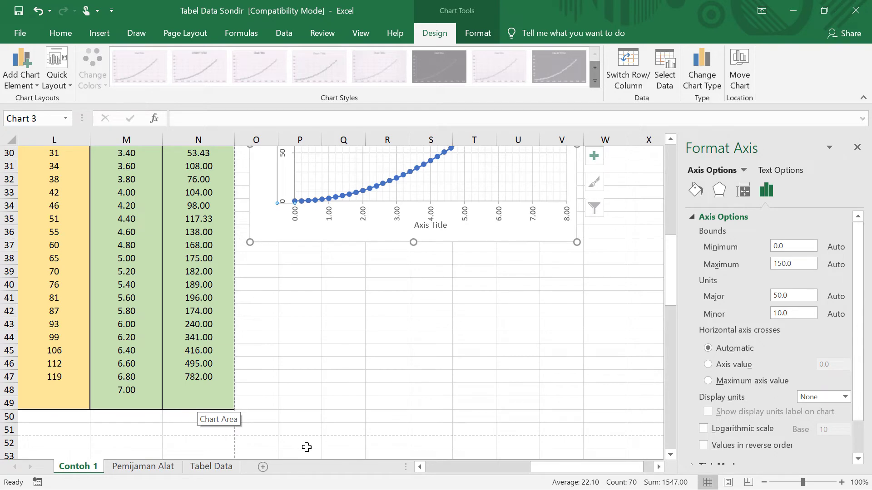
pyautogui.scroll(3, 156, 368)
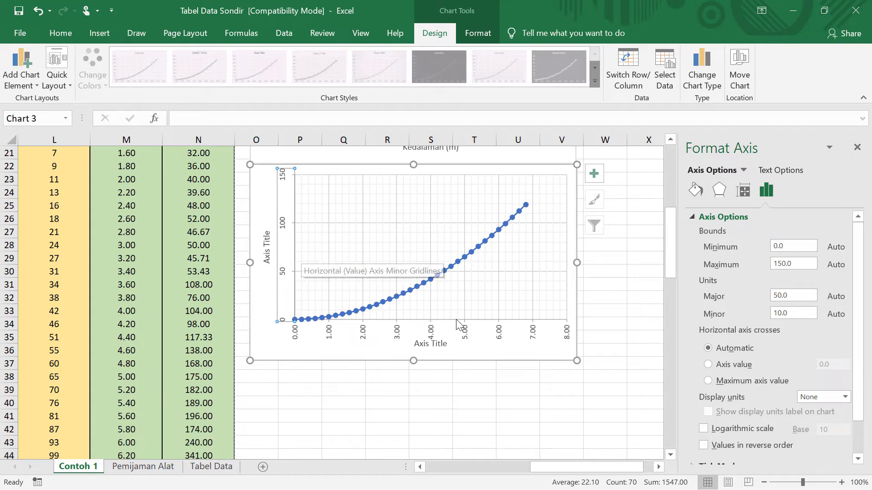
pyautogui.click(466, 336)
pyautogui.rightClick(465, 336)
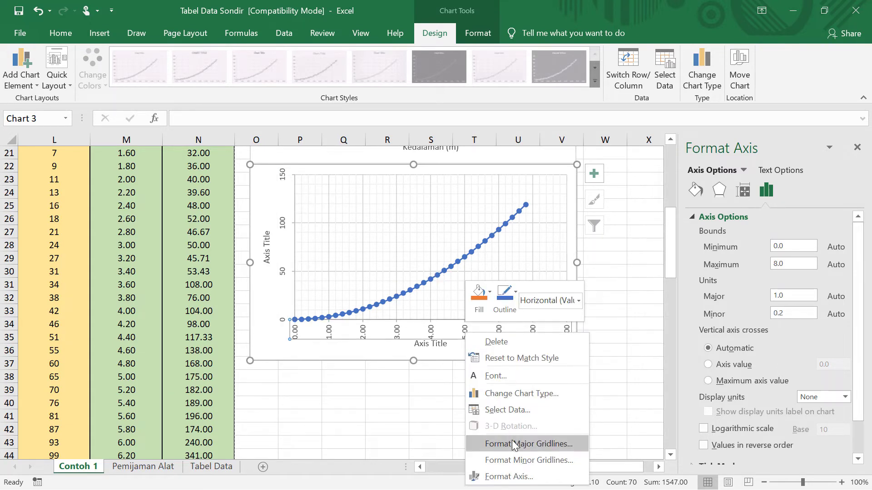
pyautogui.click(782, 286)
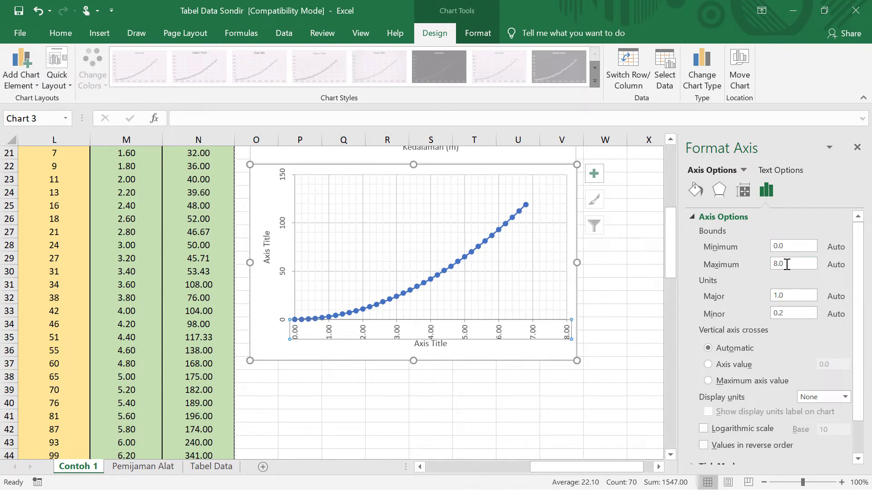
pyautogui.doubleClick(787, 264)
pyautogui.write('7')
pyautogui.press('Return')
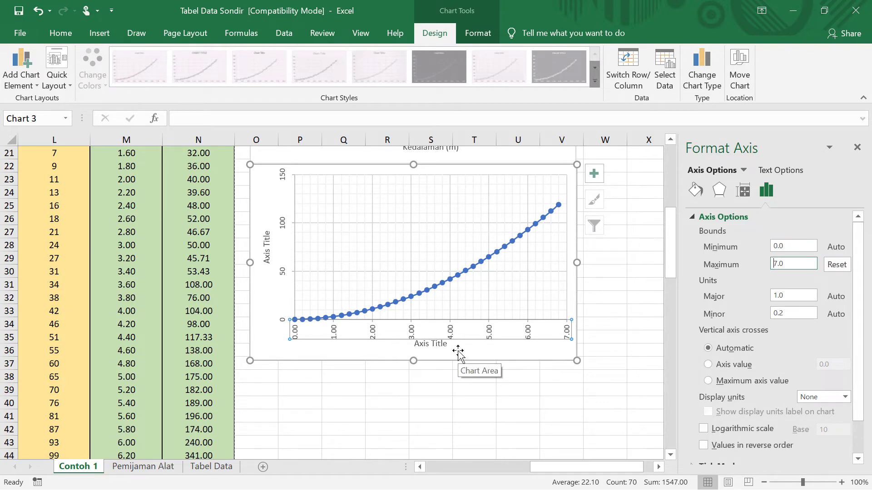
# - Title the lower chart's horizontal axis "Kedalaman (m)"
pyautogui.click(432, 344)
pyautogui.click(433, 344)
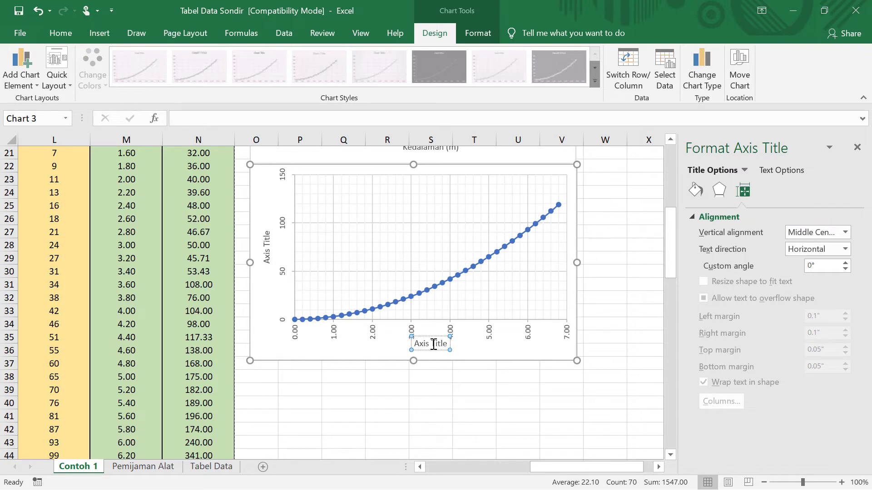
pyautogui.tripleClick(434, 345)
pyautogui.write('Kedalaman')
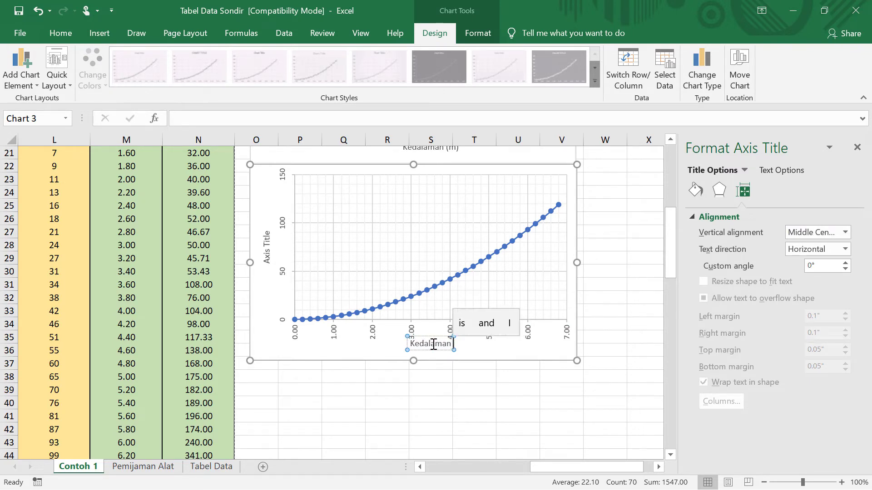
pyautogui.write(' (m)')
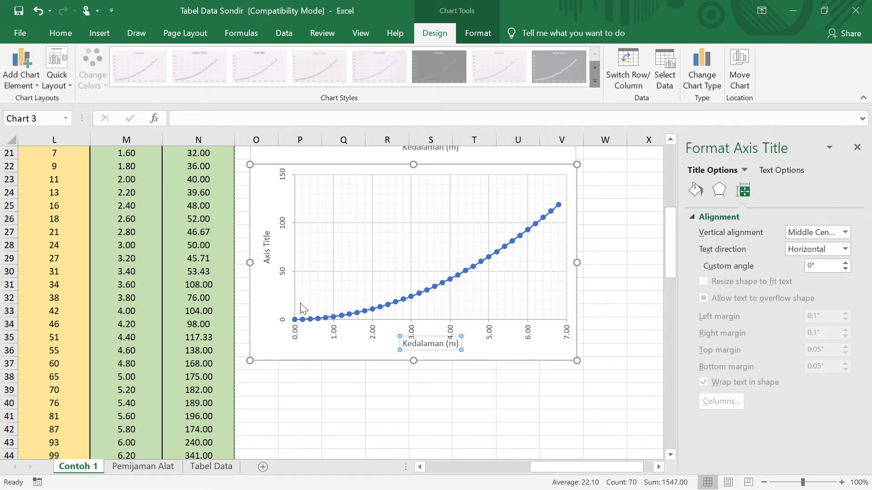
# - Title the lower chart's vertical axis "Jumlah Hambatan Pelekat (kg/cm)" and deselect the chart
pyautogui.click(267, 257)
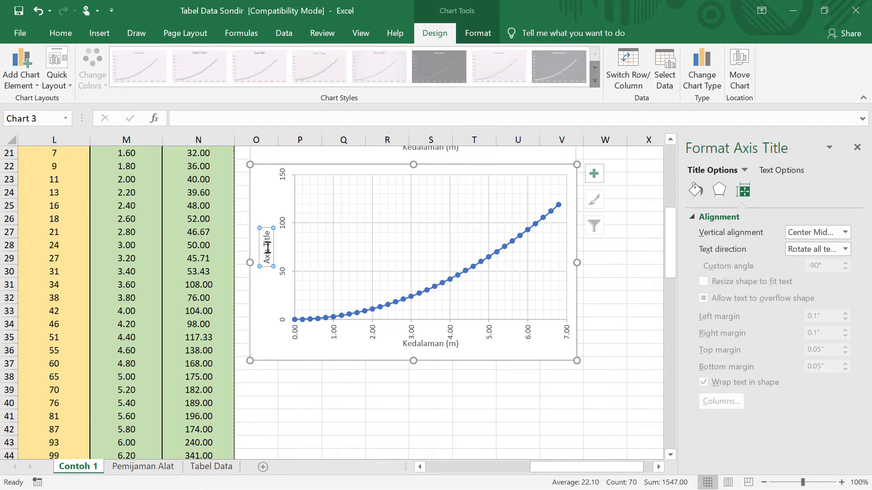
pyautogui.click(268, 248)
pyautogui.tripleClick(268, 247)
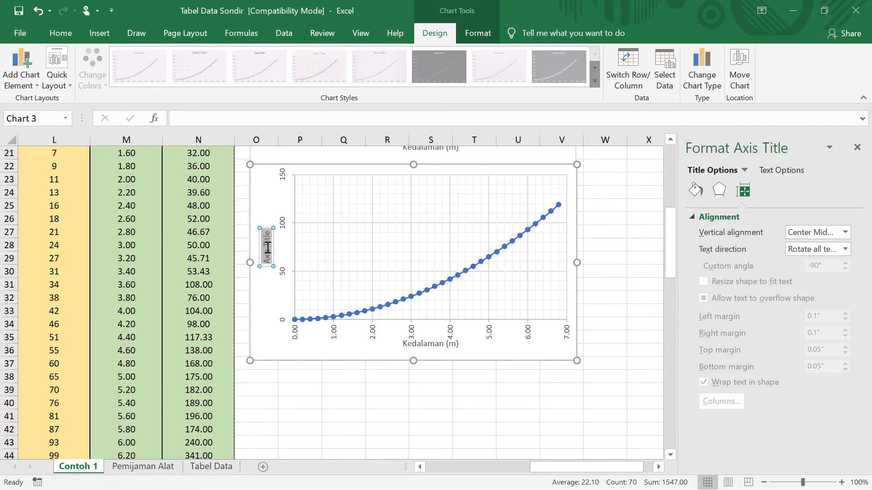
pyautogui.scroll(6, 78, 303)
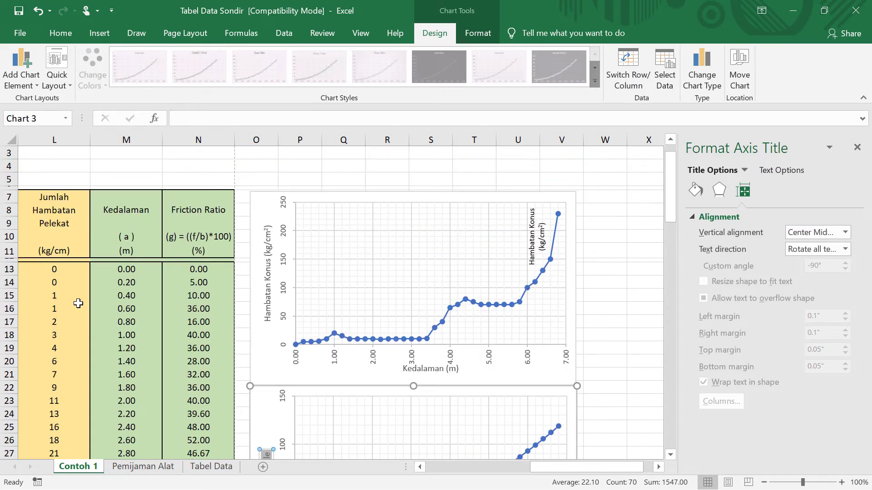
pyautogui.scroll(-3, 78, 303)
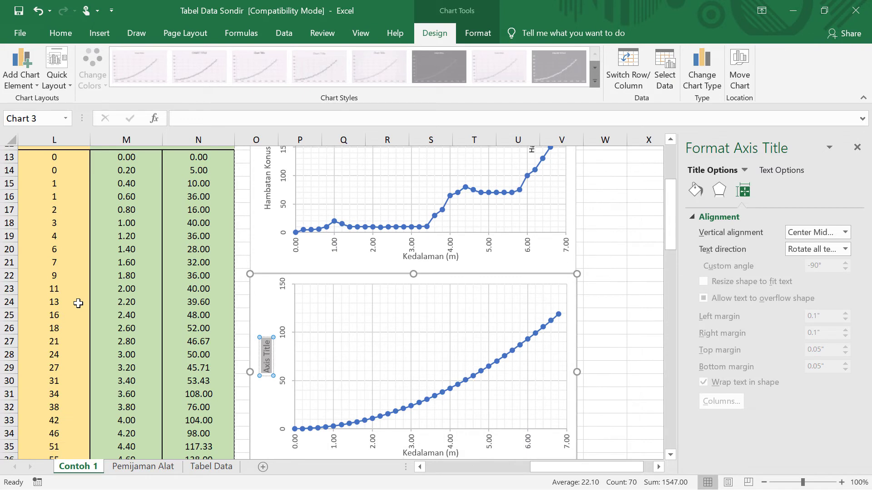
pyautogui.write('Jumlah')
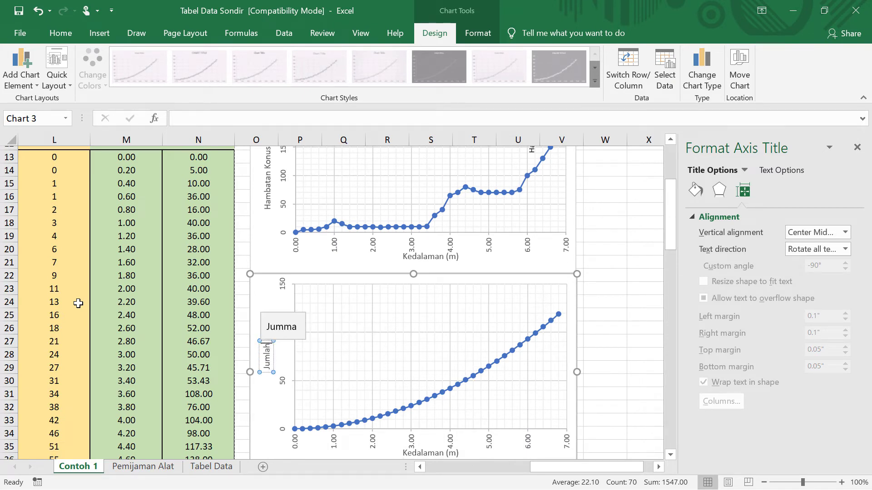
pyautogui.write(' H')
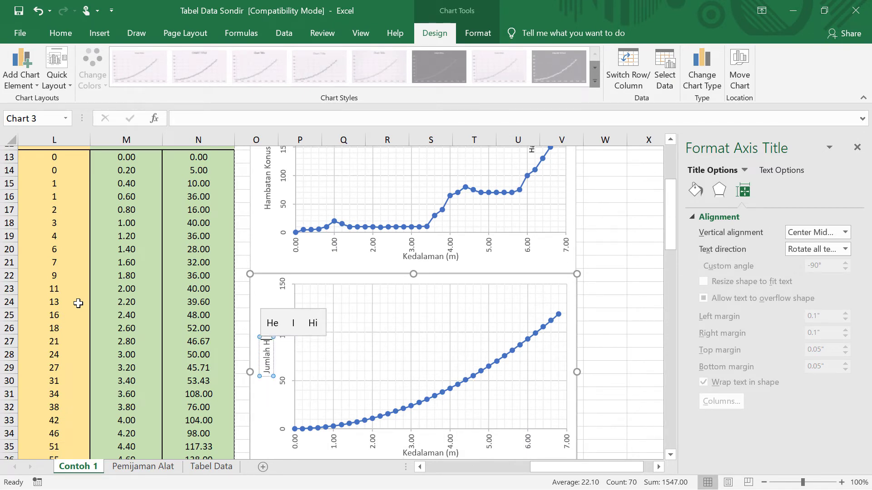
pyautogui.write('ambatan P')
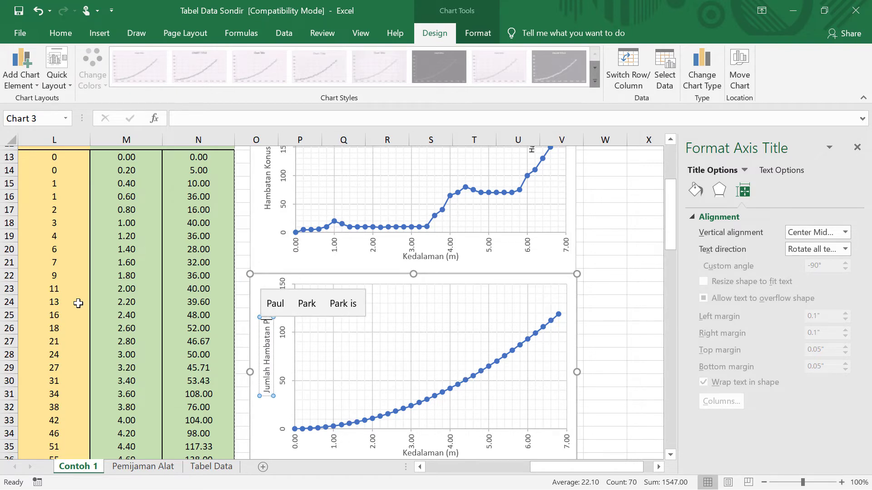
pyautogui.write('elekat')
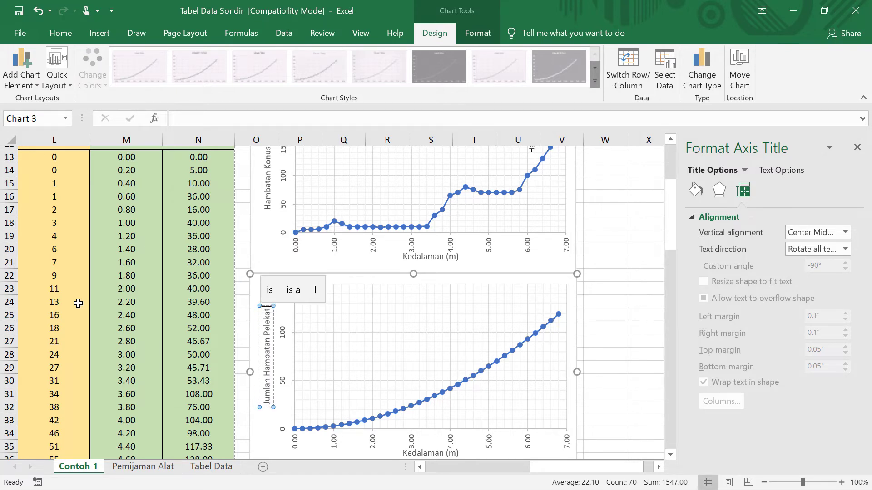
pyautogui.write(' (kg/')
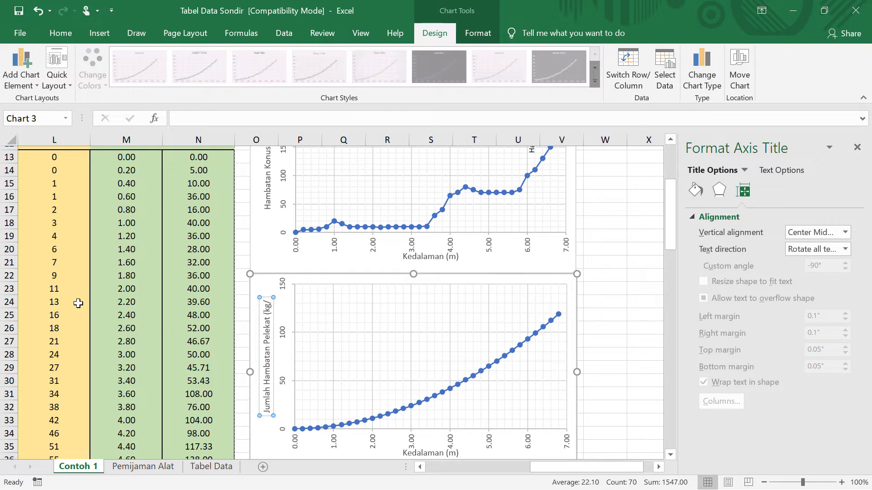
pyautogui.write('cm)')
pyautogui.press('Escape')
pyautogui.press('Escape')
pyautogui.scroll(-1, 436, 317)
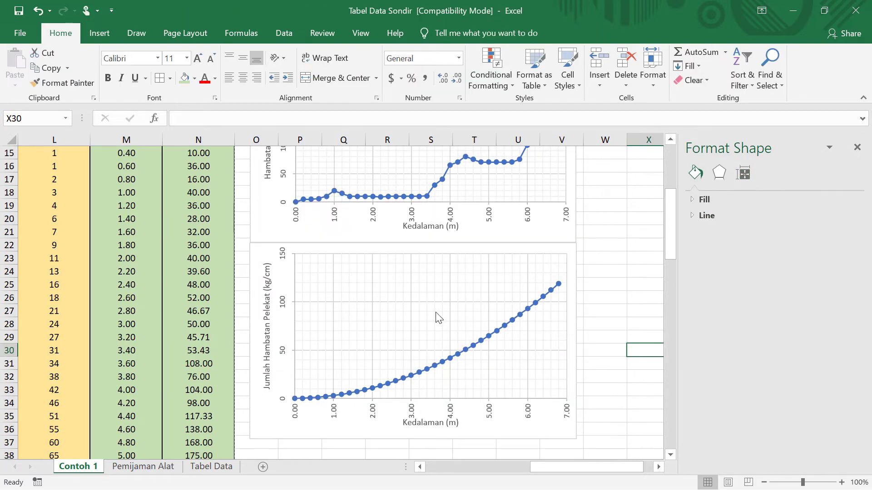
# - Copy the Hambatan Konus curve label into the lower chart and place it just above the upper part of the curve
pyautogui.scroll(3, 437, 318)
pyautogui.click(537, 216)
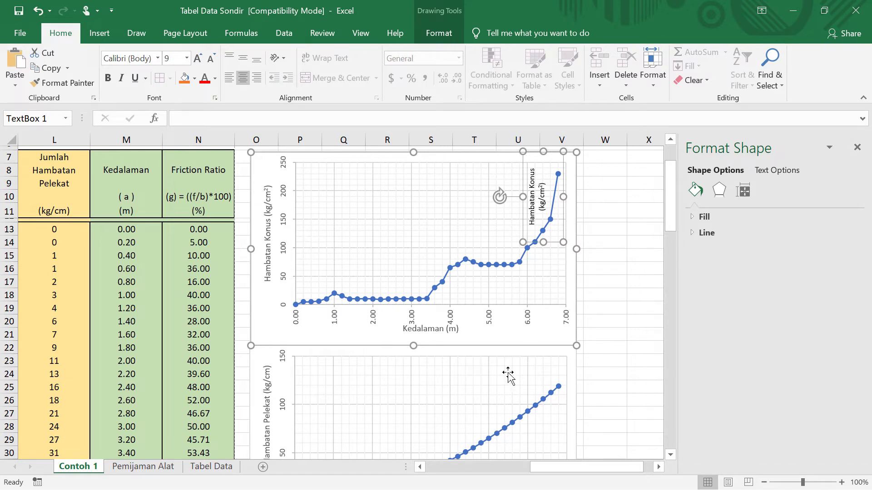
pyautogui.click(495, 381)
pyautogui.hotkey('ctrl', 'v')
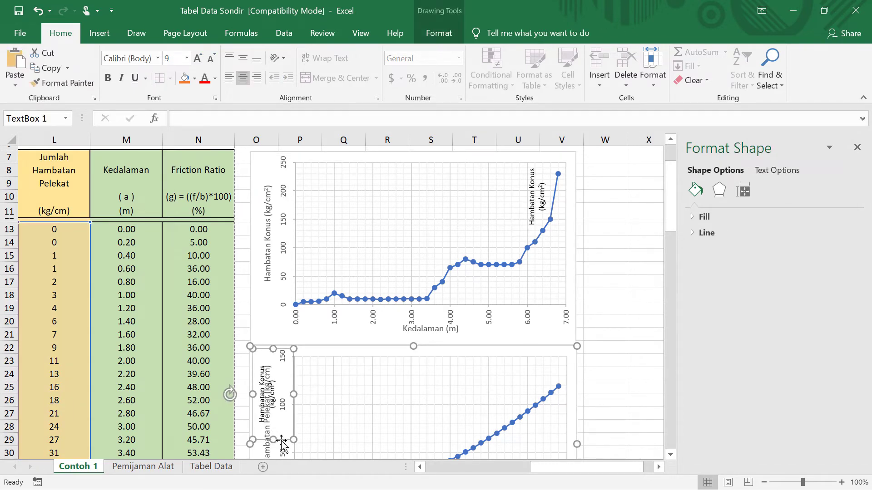
pyautogui.moveTo(281, 441); pyautogui.dragTo(527, 421)
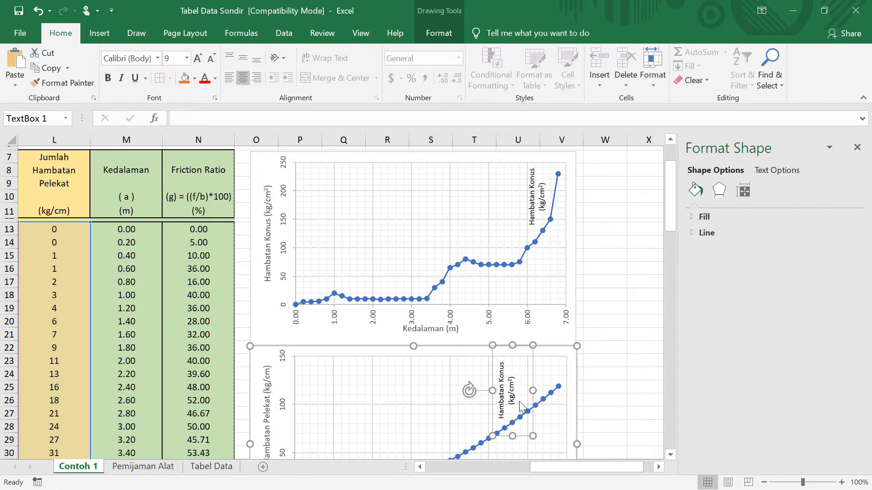
# - Change the copied label's text to "Jumlah hambatan Pelekat (kg/cm)" and deselect the chart
pyautogui.doubleClick(501, 373)
pyautogui.write('Pelekat')
pyautogui.scroll(-2, 503, 346)
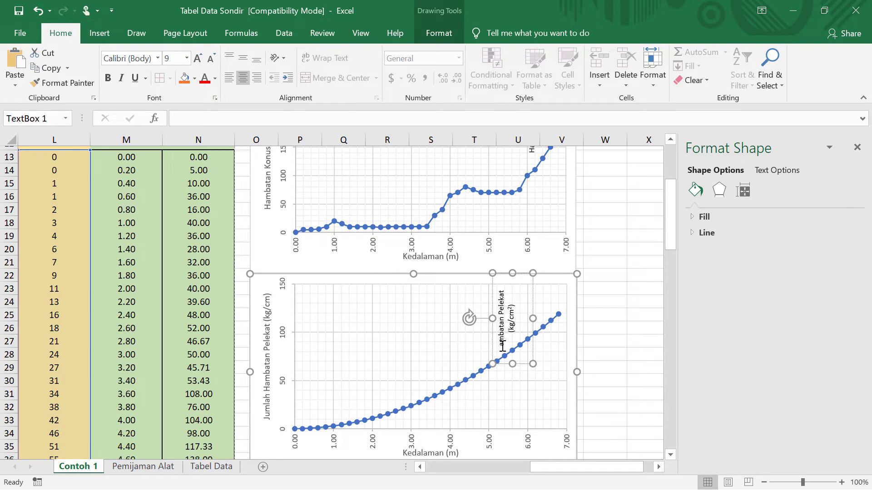
pyautogui.click(502, 346)
pyautogui.write('Jumlah h')
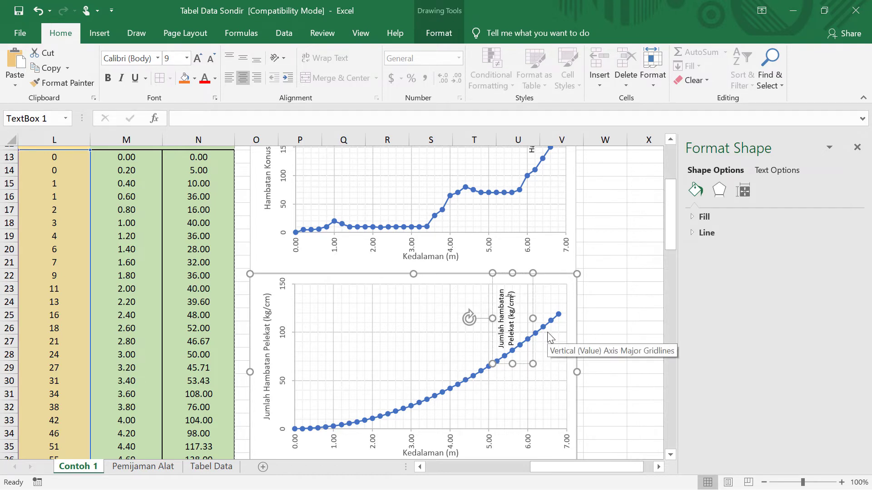
pyautogui.click(604, 392)
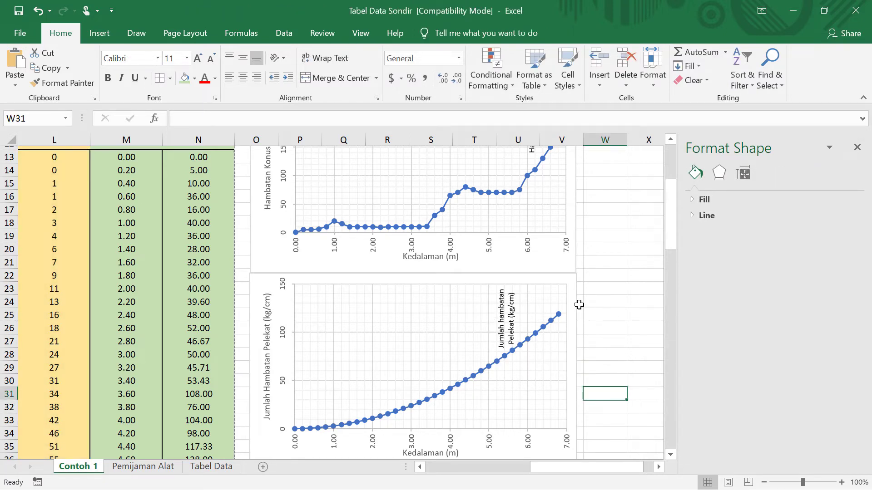
pyautogui.scroll(-3, 579, 304)
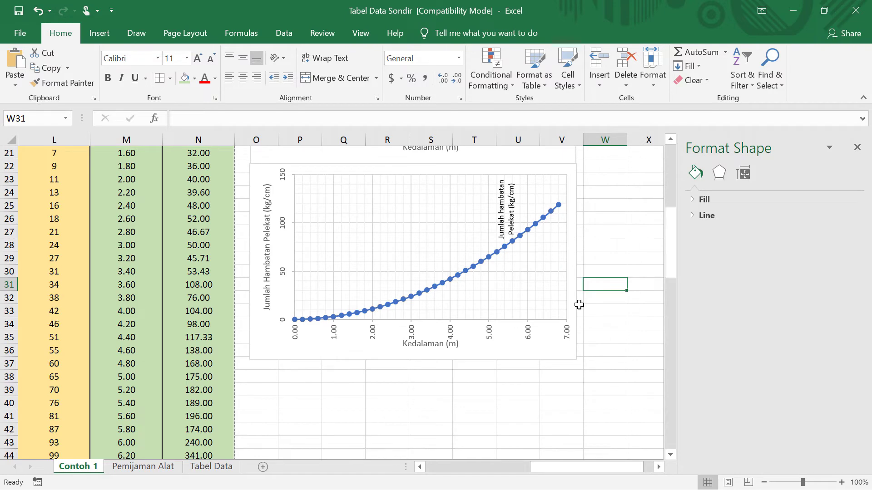
# - Insert a Scatter with Straight Lines and Markers chart from the green Kedalaman and Friction Ratio data in M13:N47
pyautogui.scroll(-2, 578, 305)
pyautogui.scroll(8, 173, 286)
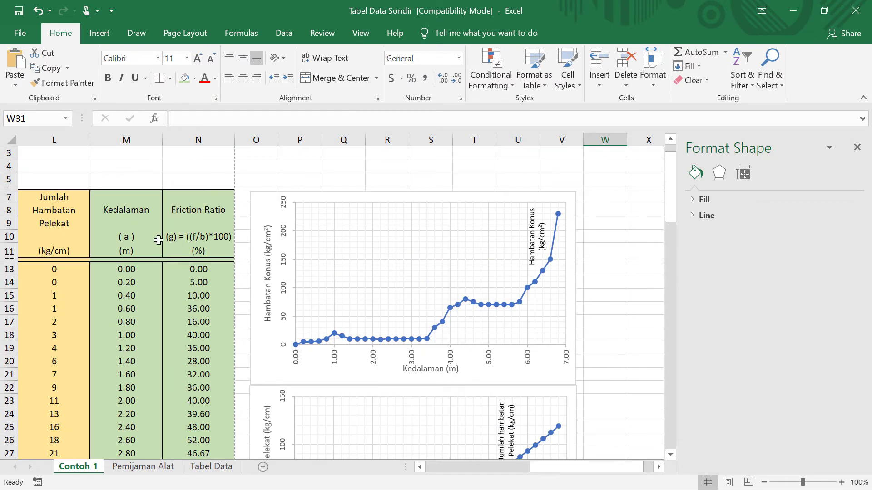
pyautogui.scroll(-2, 194, 217)
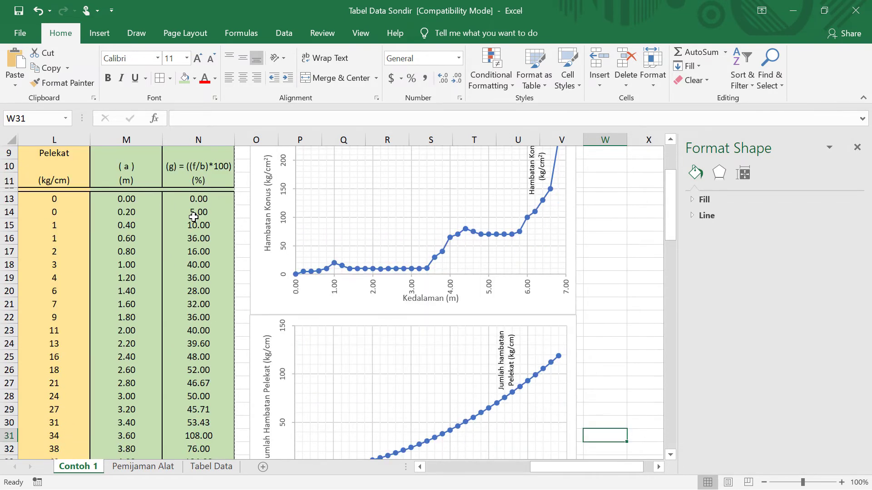
pyautogui.moveTo(118, 199); pyautogui.dragTo(179, 429)
pyautogui.click(103, 34)
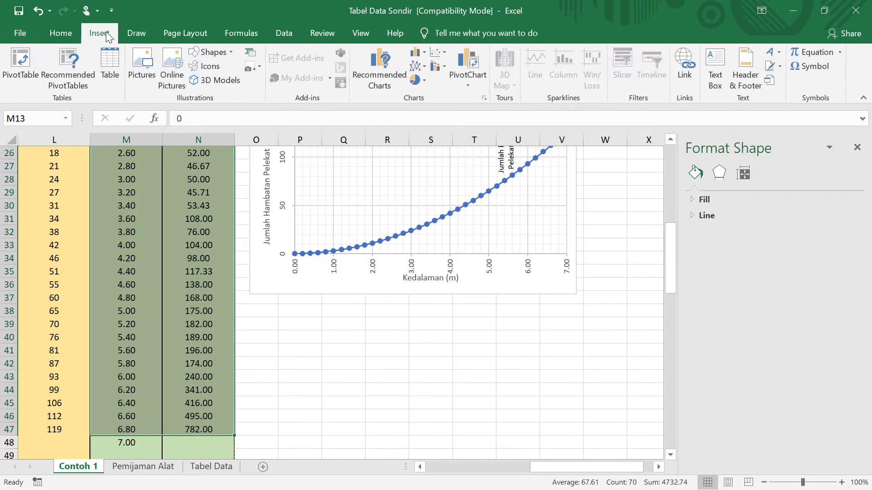
pyautogui.click(444, 53)
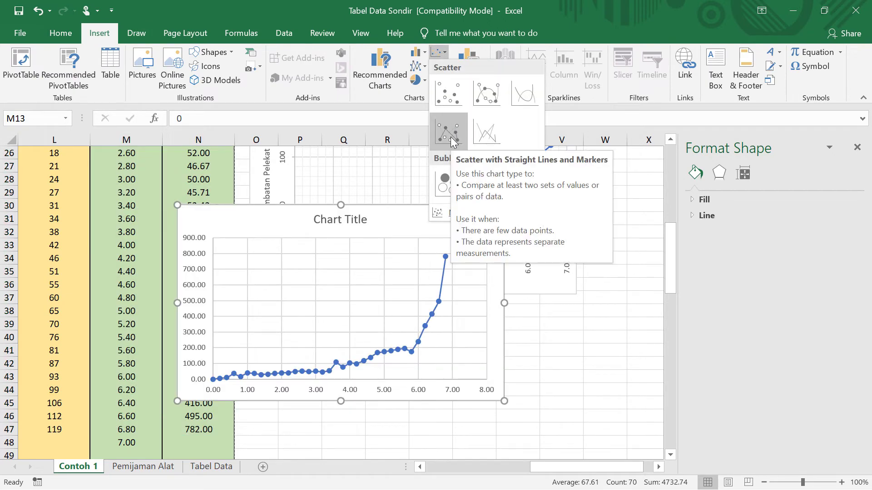
pyautogui.click(451, 137)
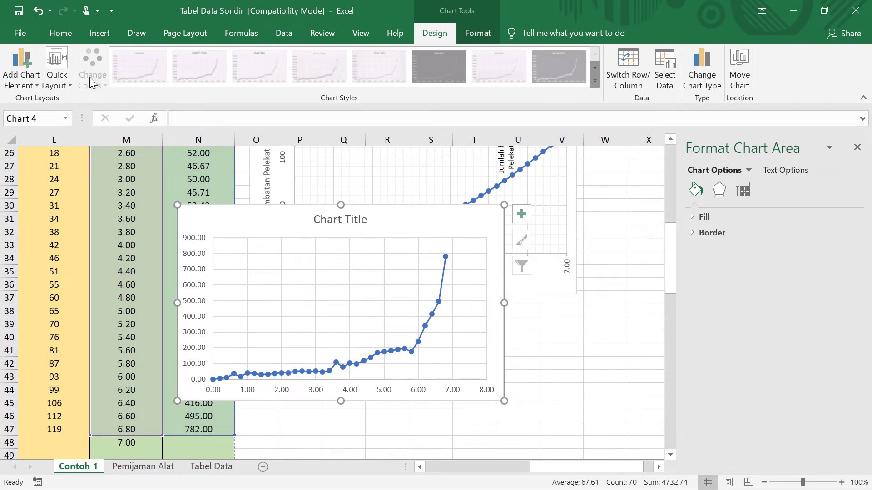
# - Apply the quick layout with axis titles, legend and minor gridlines to the new chart, and delete its legend
pyautogui.click(68, 86)
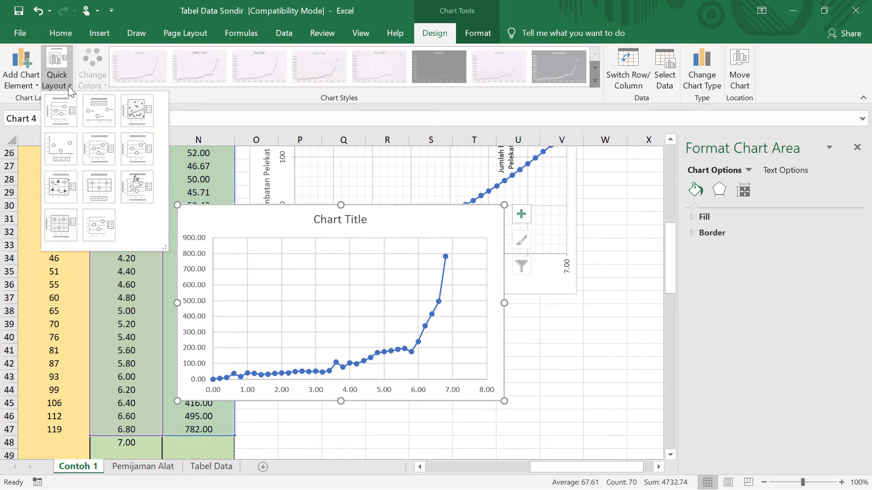
pyautogui.click(64, 225)
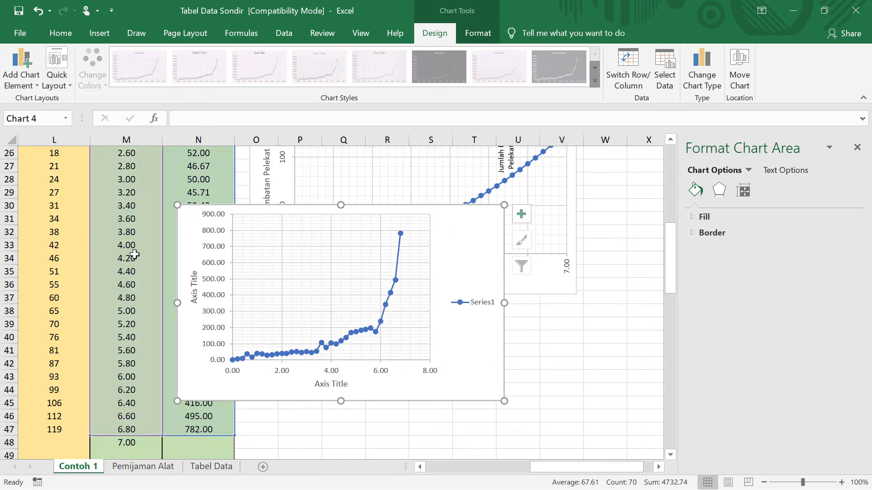
pyautogui.click(485, 308)
pyautogui.press('Delete')
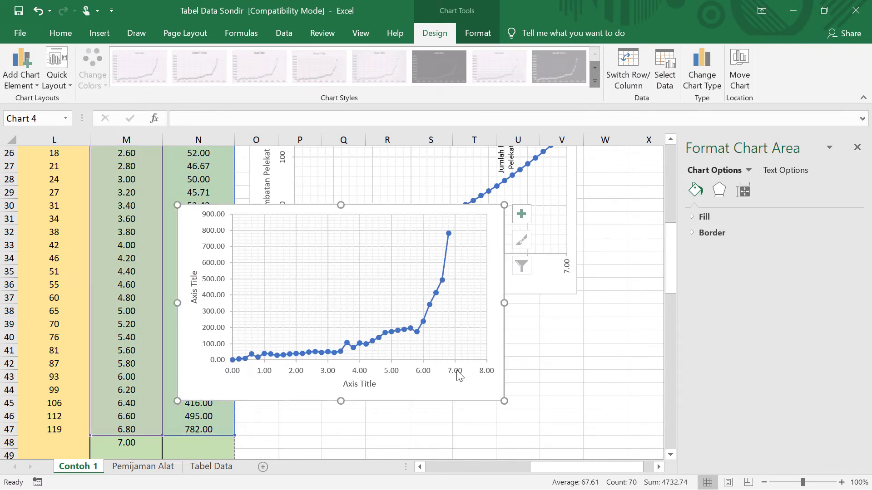
# - Set the new chart's horizontal axis maximum to 7
pyautogui.click(458, 370)
pyautogui.rightClick(457, 370)
pyautogui.click(492, 363)
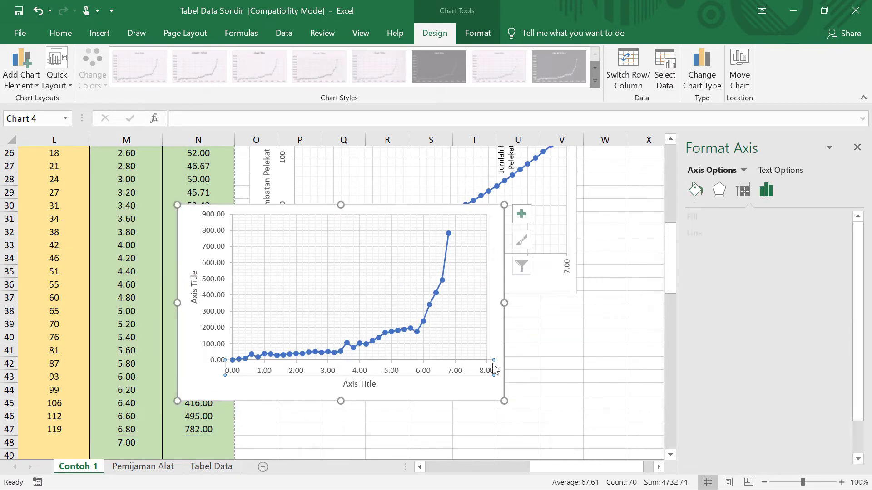
pyautogui.moveTo(788, 265); pyautogui.dragTo(774, 272)
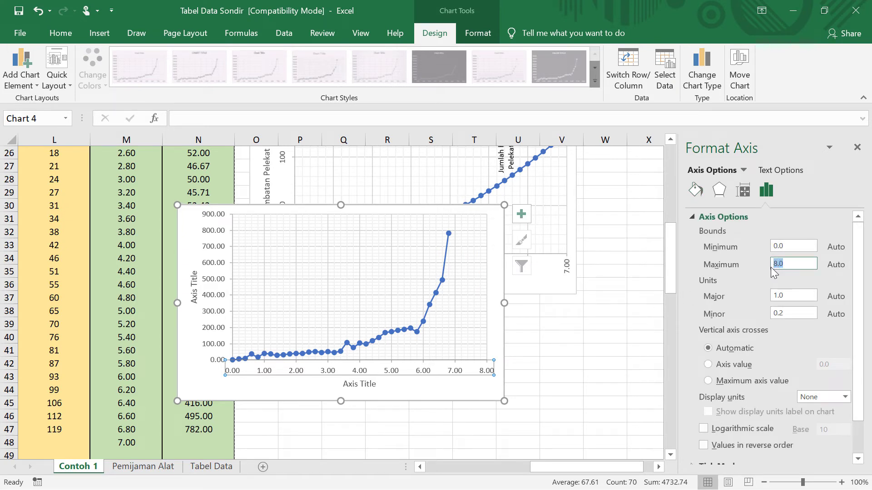
pyautogui.write('7')
pyautogui.press('Return')
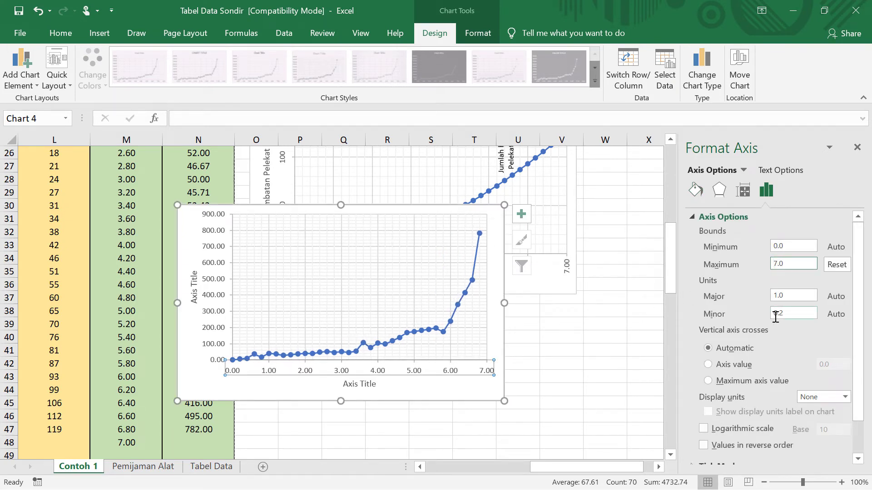
# - Replace the first green Friction Ratio value in N13 with the formula =H13
pyautogui.click(215, 231)
pyautogui.scroll(7, 135, 289)
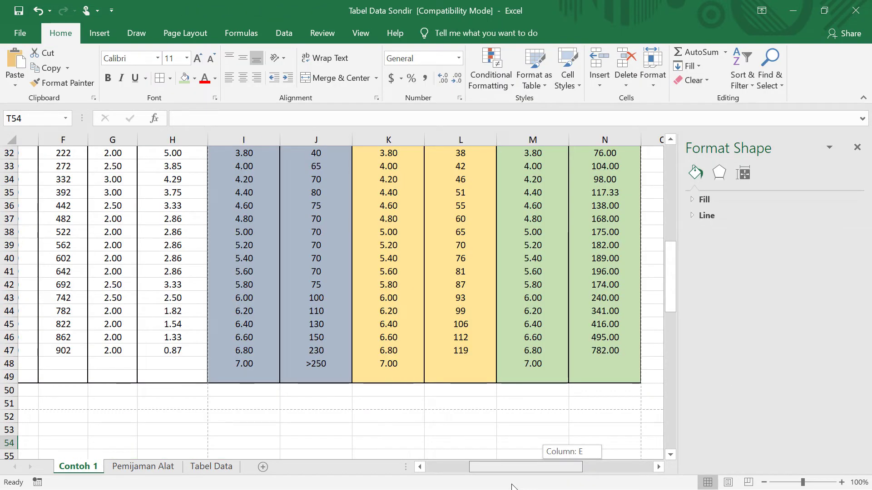
pyautogui.moveTo(512, 487); pyautogui.dragTo(515, 429)
pyautogui.scroll(10, 516, 429)
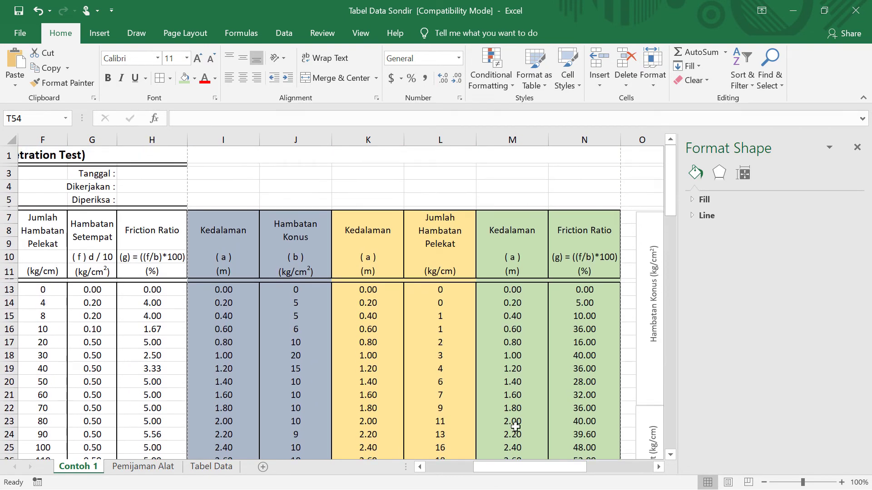
pyautogui.click(520, 286)
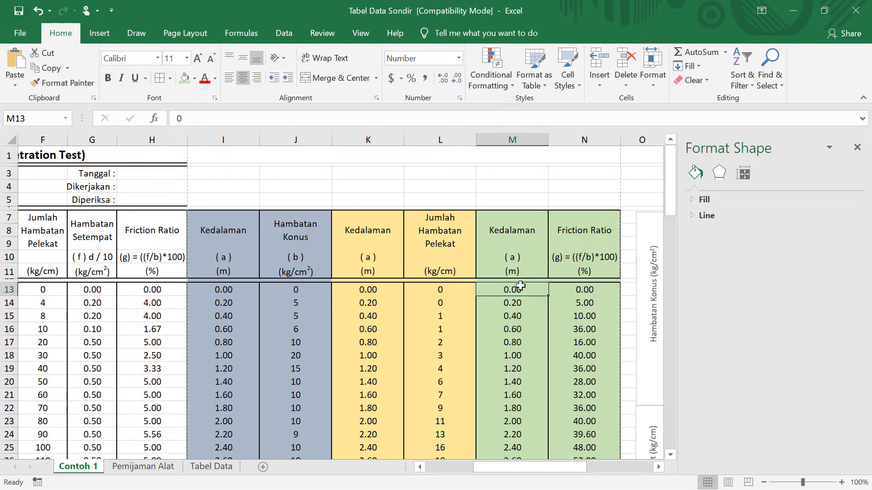
pyautogui.scroll(-2, 520, 285)
pyautogui.click(584, 224)
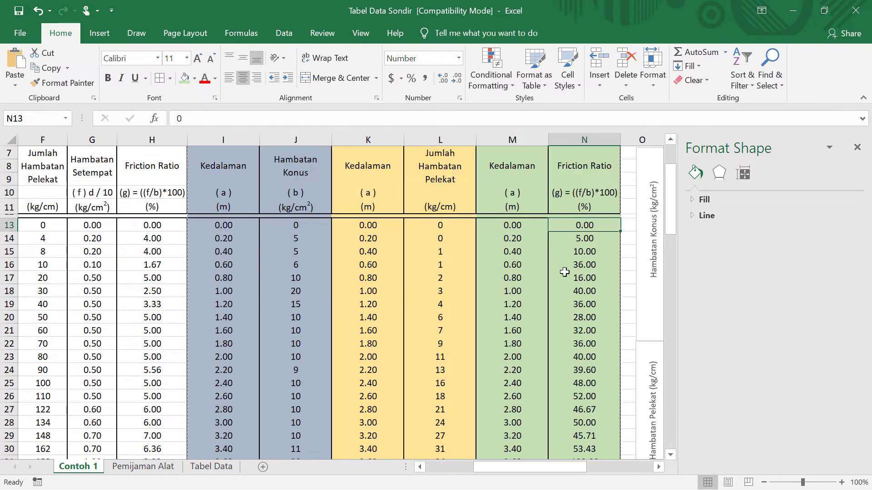
pyautogui.write('=')
pyautogui.click(164, 227)
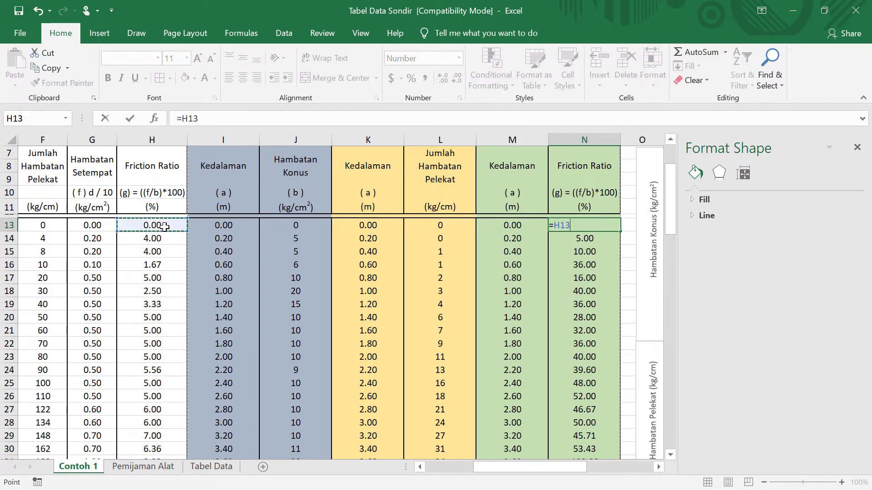
pyautogui.press('Return')
# - Fill the N13 formula down to N49 and clear the horizontal borders between the filled cells
pyautogui.click(578, 226)
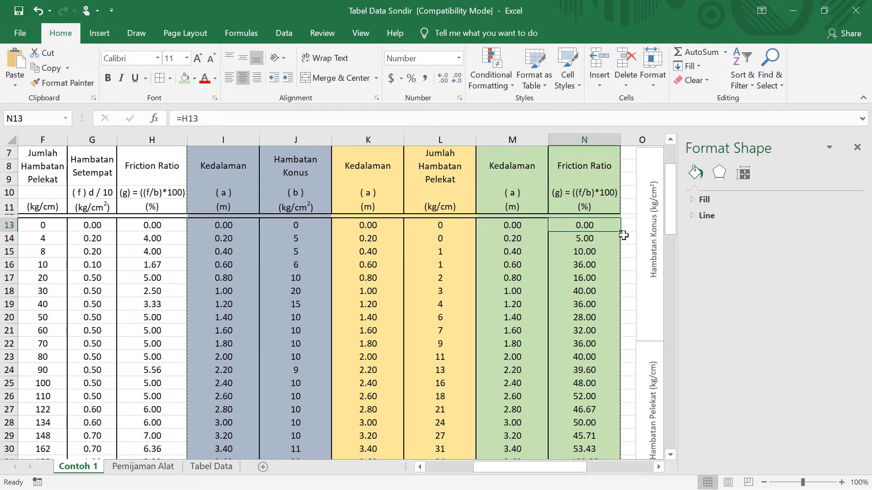
pyautogui.moveTo(620, 232); pyautogui.dragTo(621, 452)
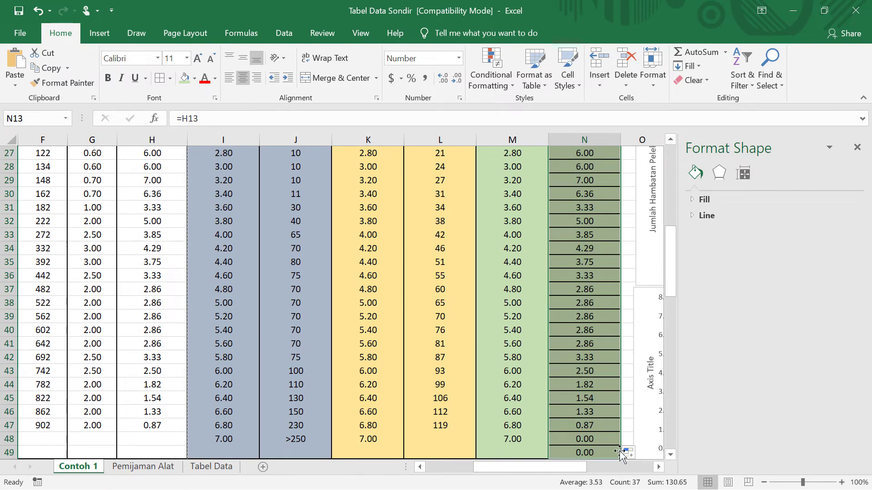
pyautogui.click(163, 81)
# - Set the vertical axis maximum of the Friction Ratio chart to 7.5
pyautogui.moveTo(544, 468); pyautogui.dragTo(590, 467)
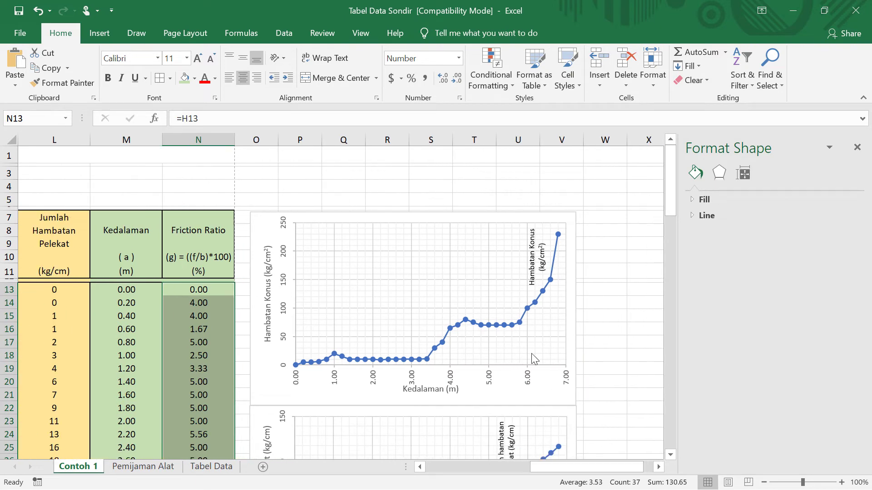
pyautogui.scroll(-5, 534, 359)
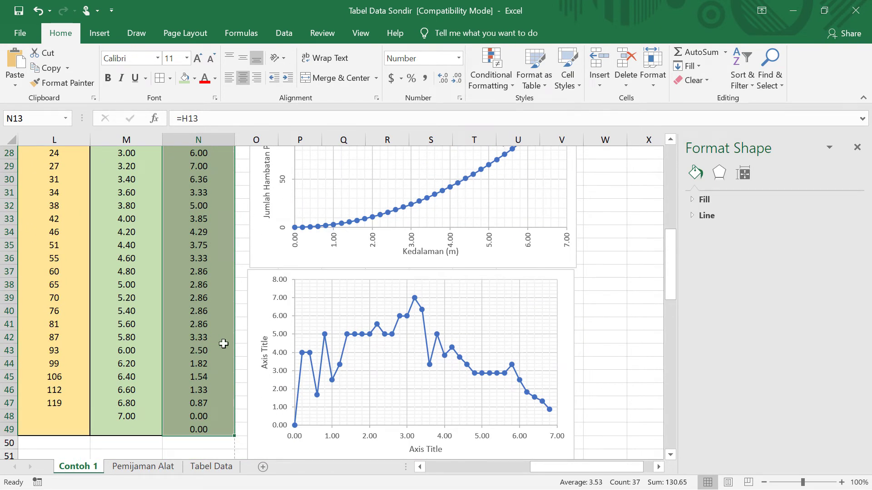
pyautogui.scroll(2, 204, 319)
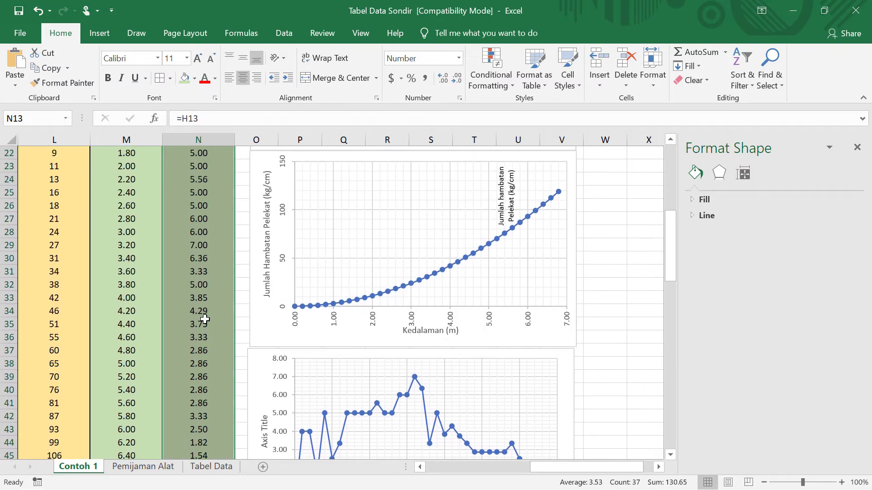
pyautogui.scroll(-1, 205, 320)
pyautogui.scroll(2, 195, 318)
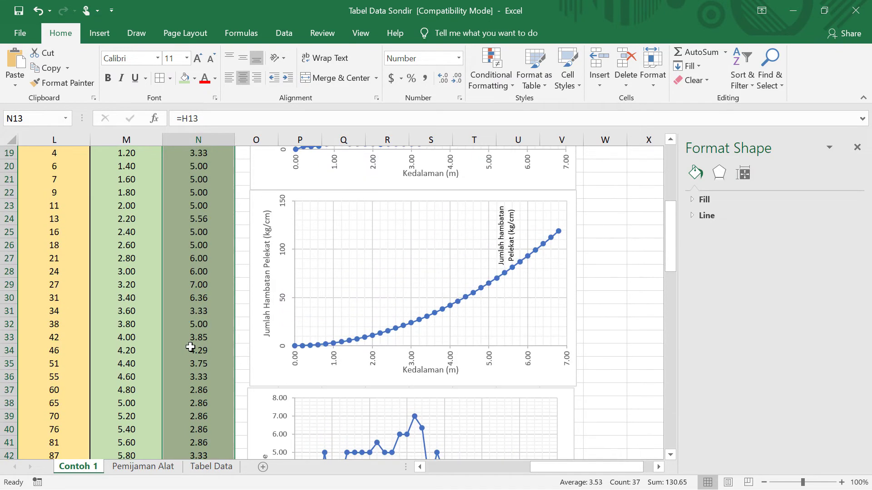
pyautogui.scroll(-4, 207, 297)
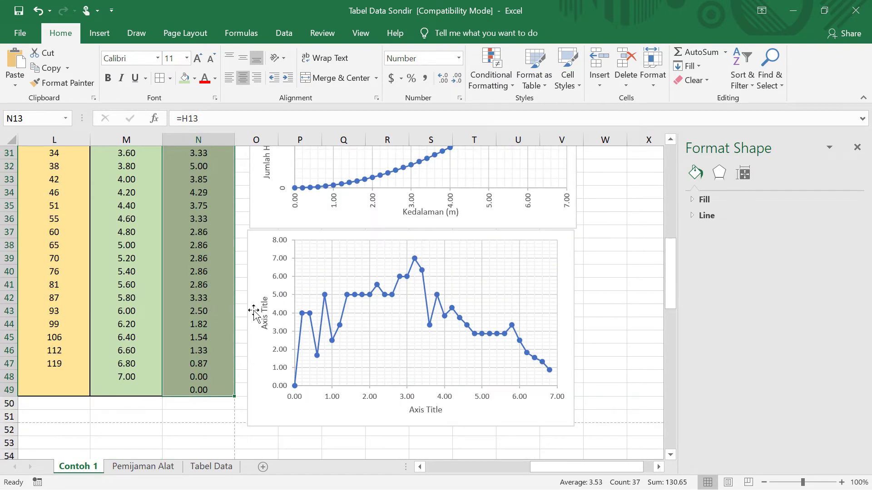
pyautogui.doubleClick(285, 243)
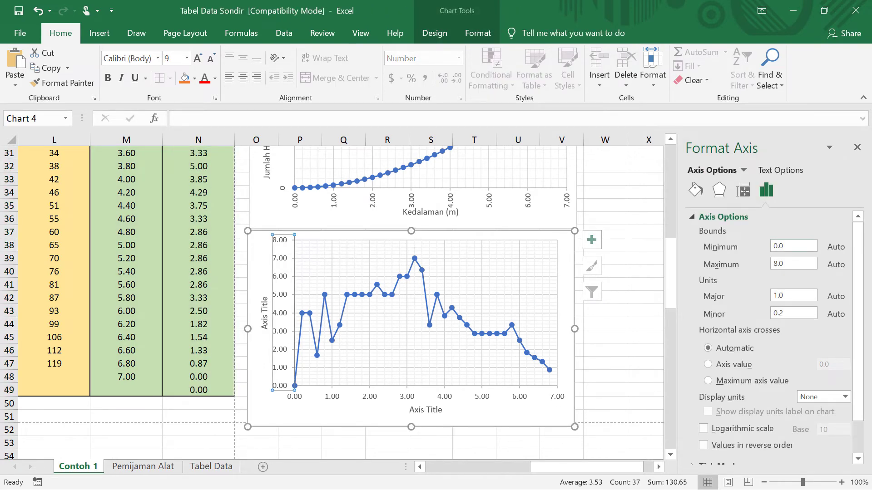
pyautogui.click(781, 266)
pyautogui.moveTo(779, 266); pyautogui.dragTo(772, 265)
pyautogui.write('7.5')
pyautogui.press('Return')
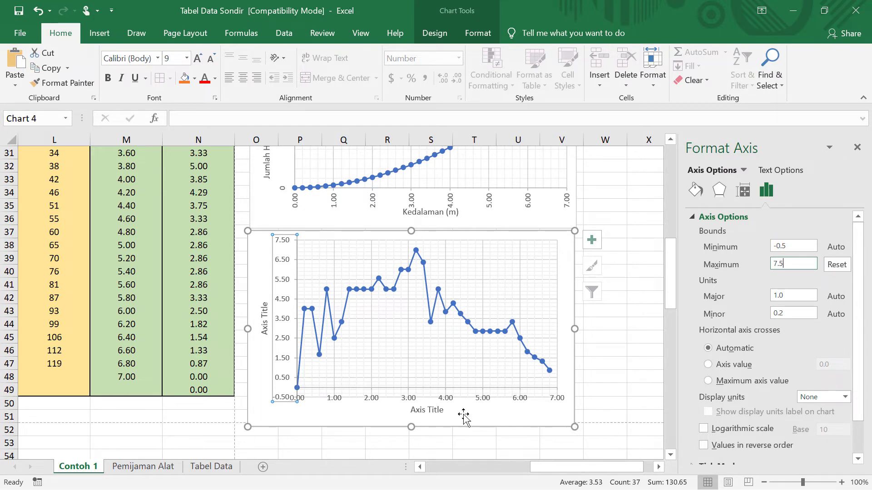
# - Title the Friction Ratio chart's horizontal axis "Kedalaman (m)"
pyautogui.click(429, 412)
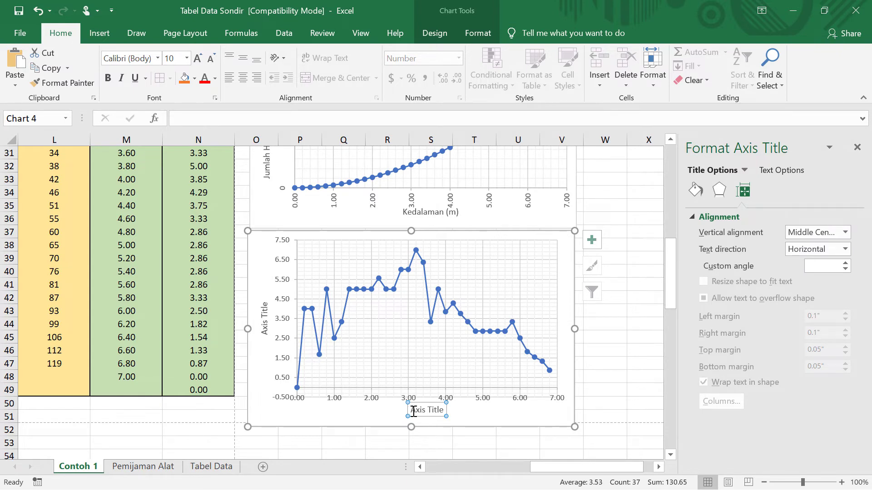
pyautogui.tripleClick(420, 409)
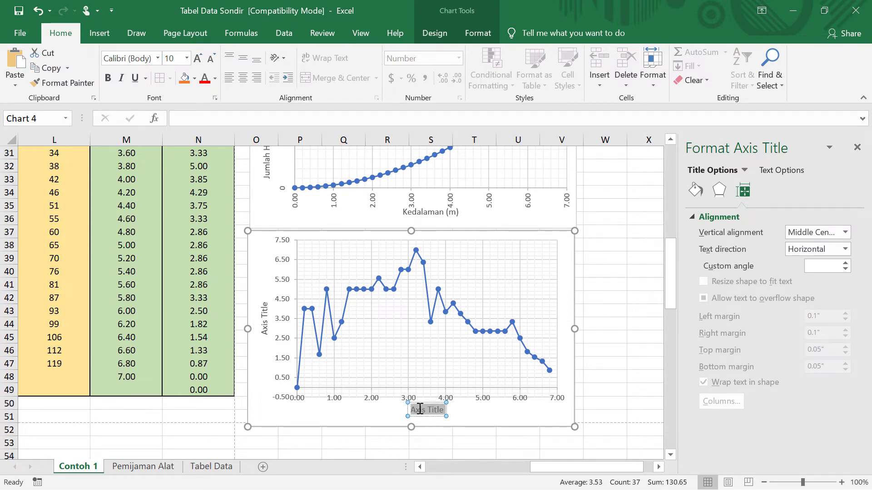
pyautogui.write('Frict')
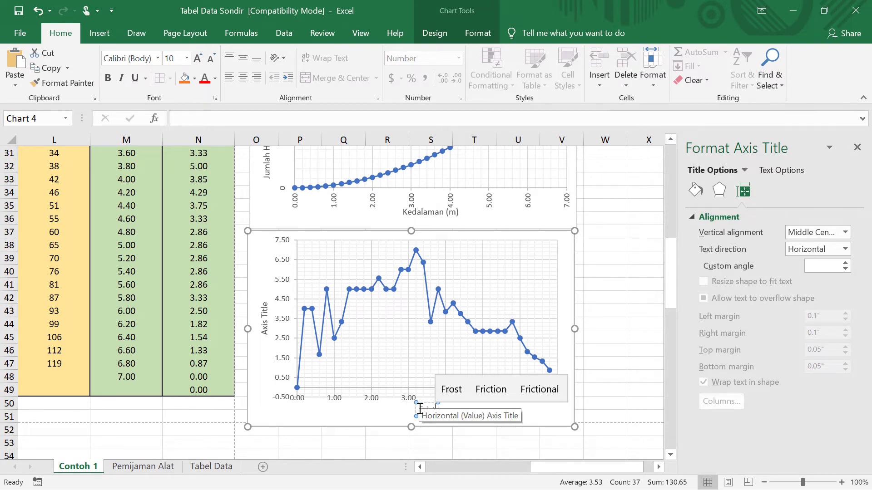
pyautogui.press('BackSpace')
pyautogui.press('BackSpace')
pyautogui.press('BackSpace')
pyautogui.press('BackSpace')
pyautogui.press('BackSpace')
pyautogui.write('K')
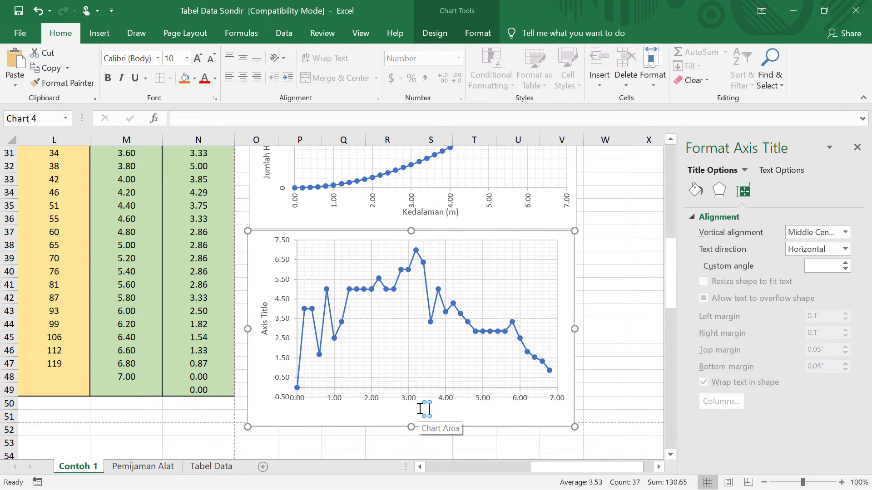
pyautogui.write('eda')
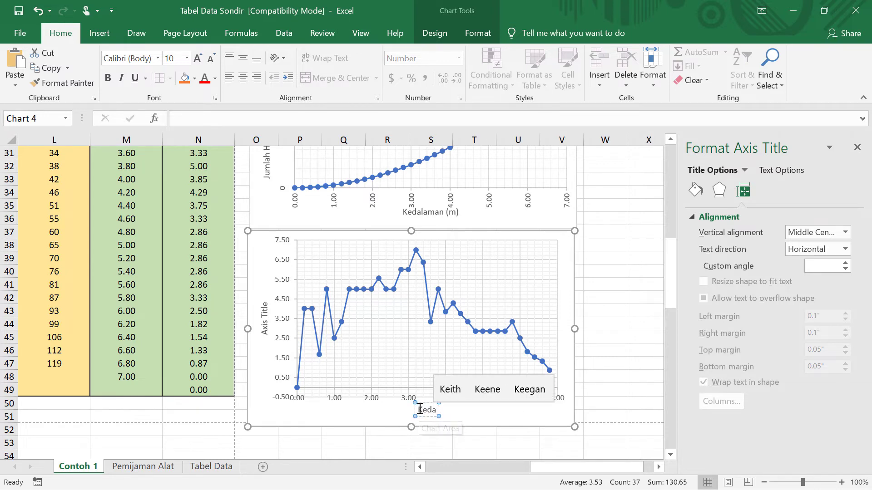
pyautogui.write('laman (')
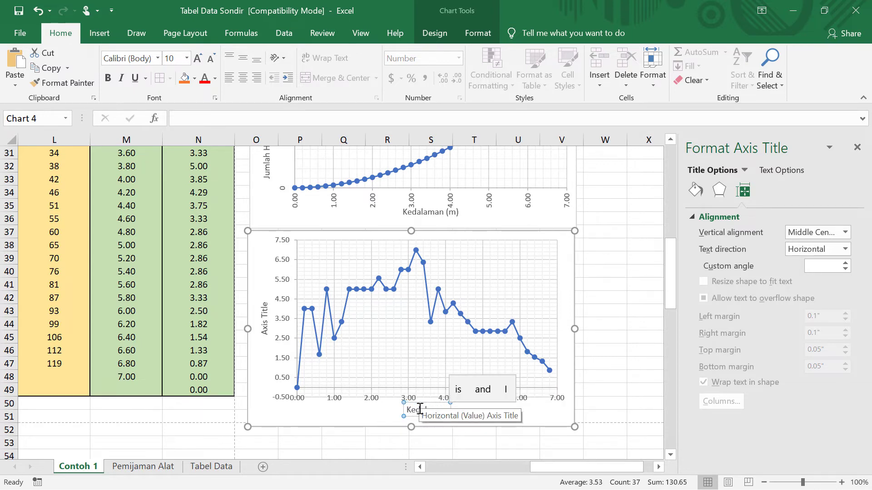
pyautogui.write('m)')
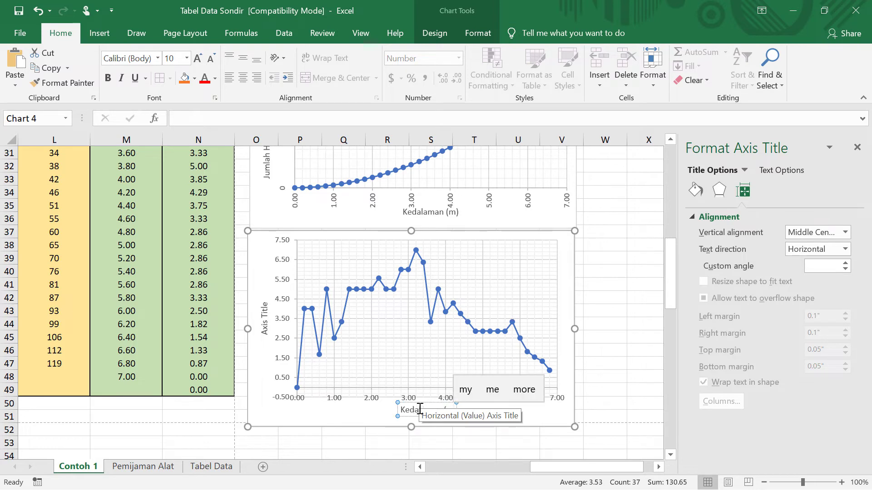
# - Title the Friction Ratio chart's vertical axis "Friction Ratio (%)"
pyautogui.click(265, 327)
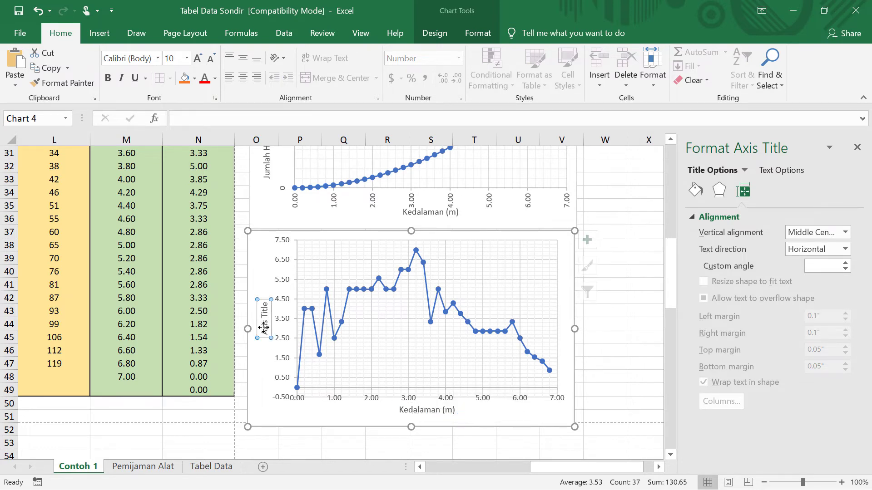
pyautogui.doubleClick(264, 327)
pyautogui.click(264, 327)
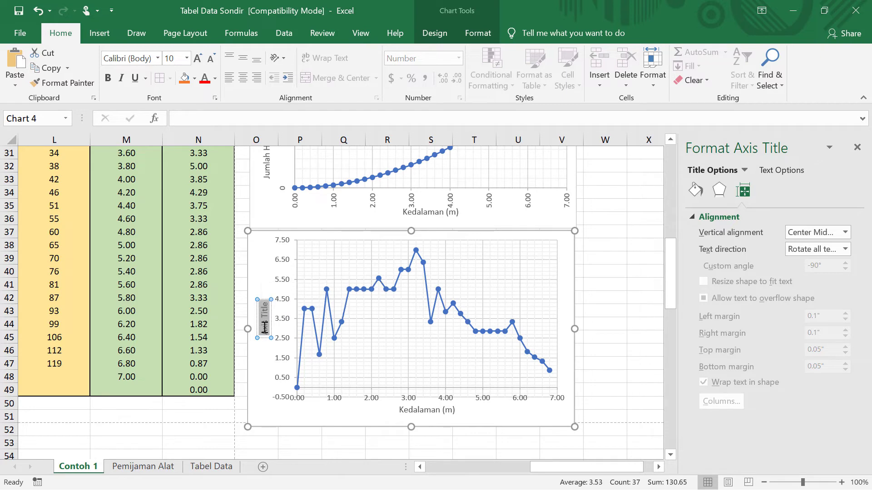
pyautogui.write('Fricti')
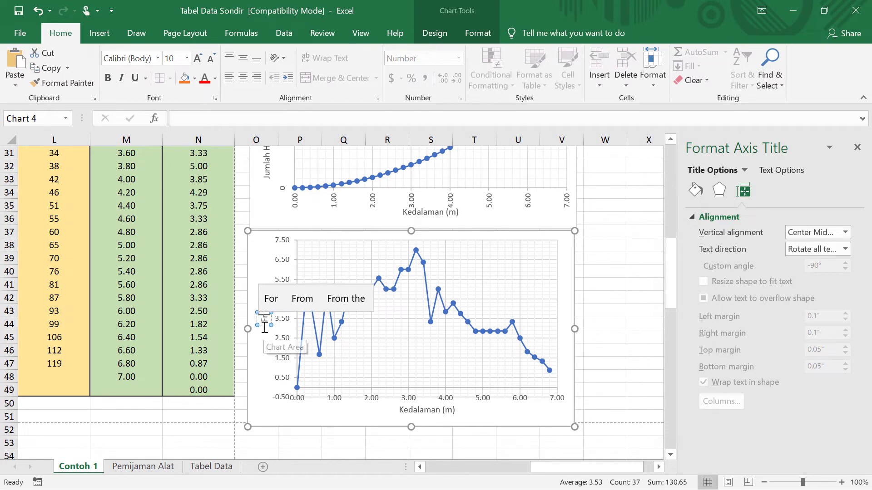
pyautogui.write('on Rati')
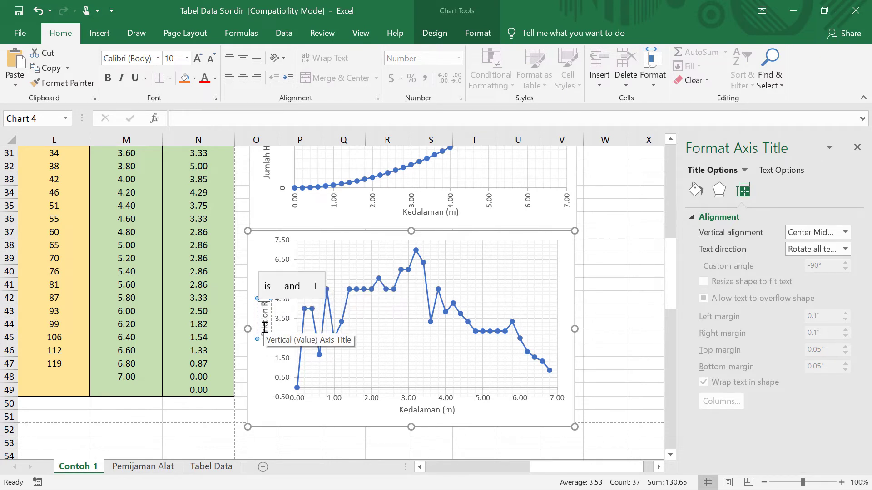
pyautogui.write('o')
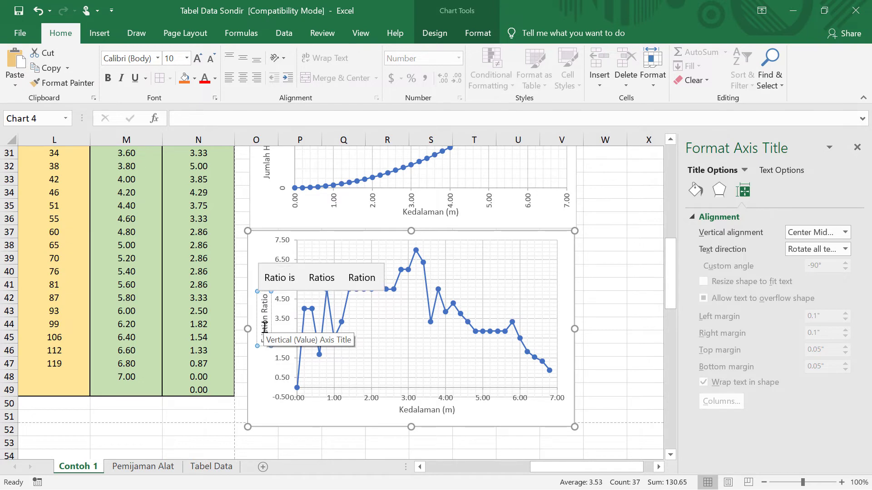
pyautogui.write(' (')
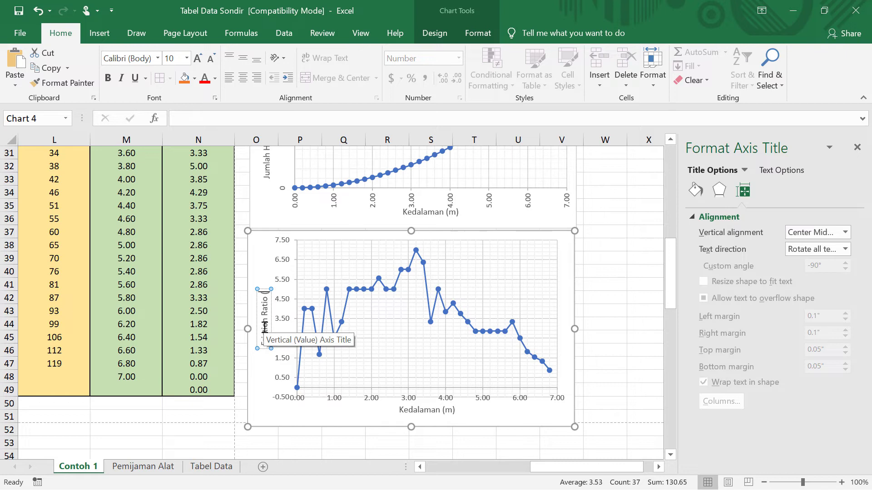
pyautogui.write('%')
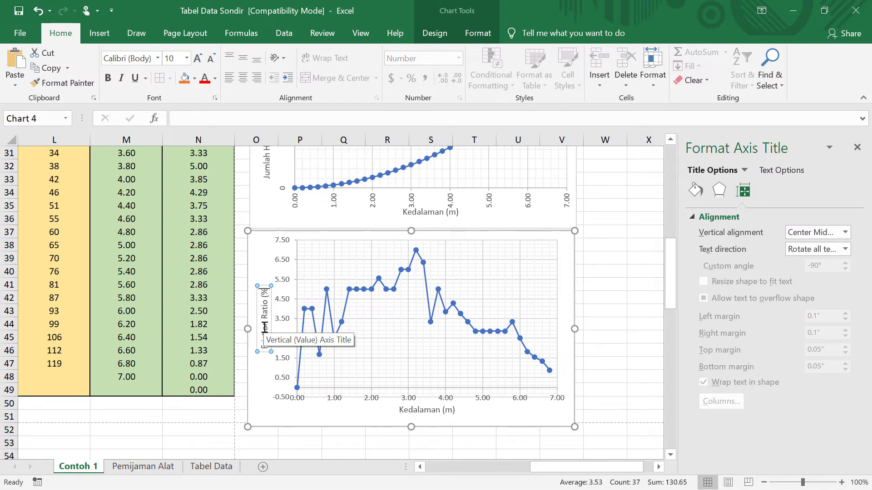
pyautogui.write(')')
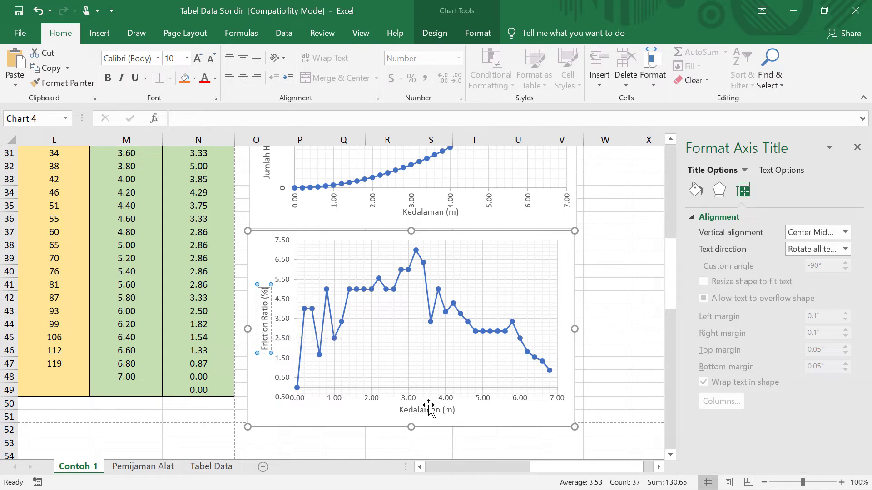
# - Rotate the Friction Ratio chart's horizontal axis labels by 270°
pyautogui.click(562, 402)
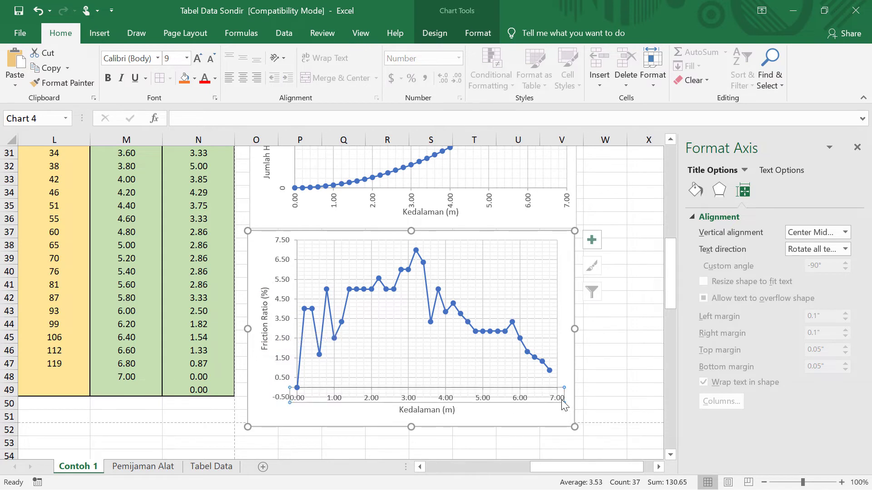
pyautogui.click(845, 232)
pyautogui.click(799, 334)
pyautogui.click(845, 249)
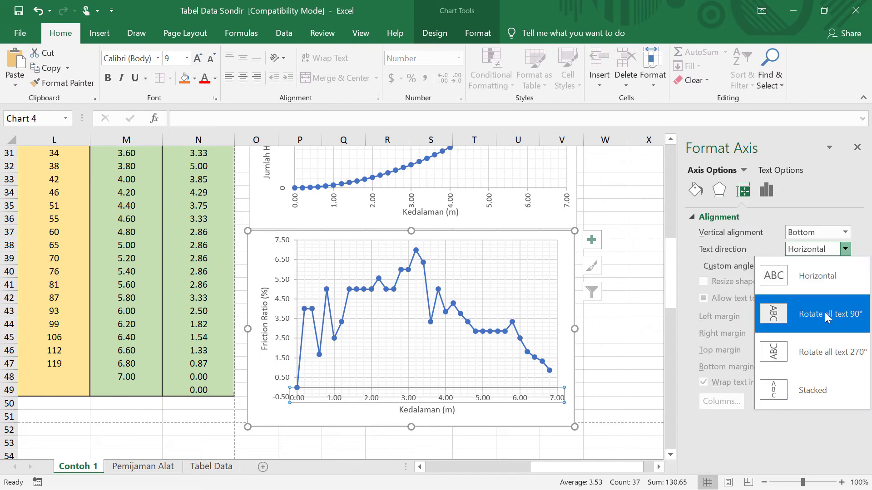
pyautogui.click(822, 353)
# - Rotate the Friction Ratio chart's vertical axis labels by 270° and close the axis formatting options
pyautogui.click(282, 379)
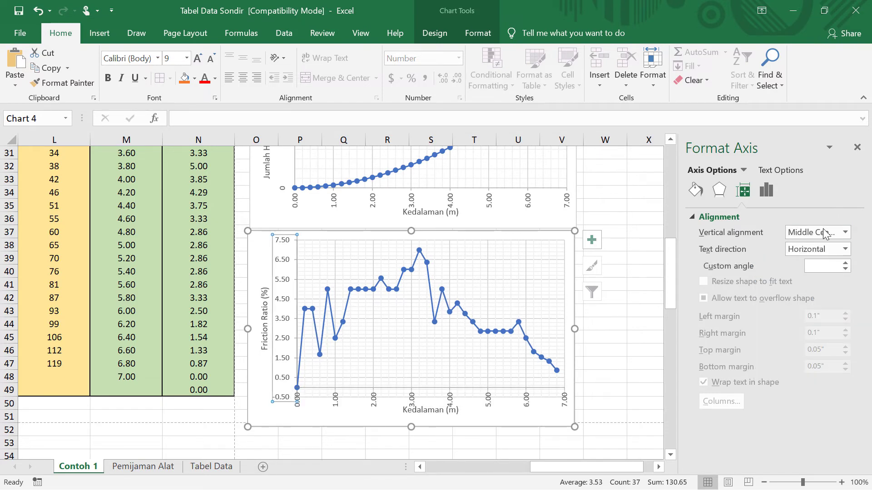
pyautogui.click(844, 250)
pyautogui.click(825, 350)
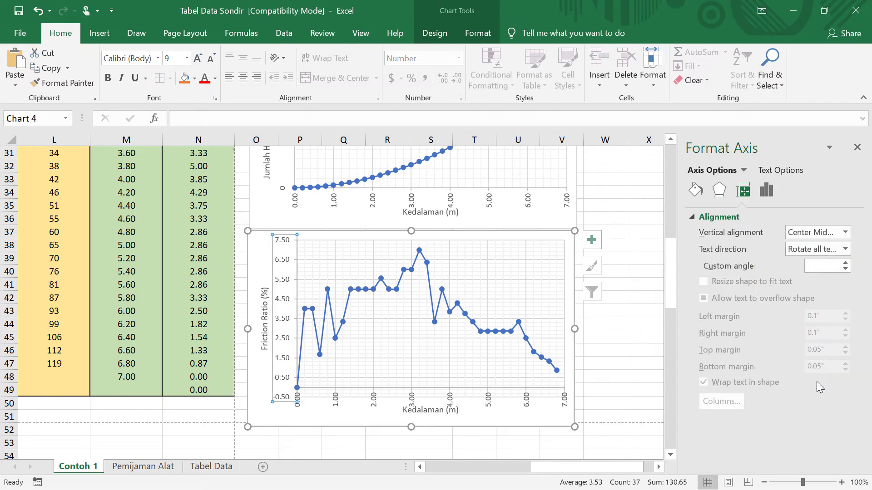
pyautogui.click(605, 390)
pyautogui.click(857, 147)
# - Copy the "Jumlah hambatan Pelekat (kg/cm)" text box from the middle chart into the Friction Ratio chart
pyautogui.scroll(4, 669, 323)
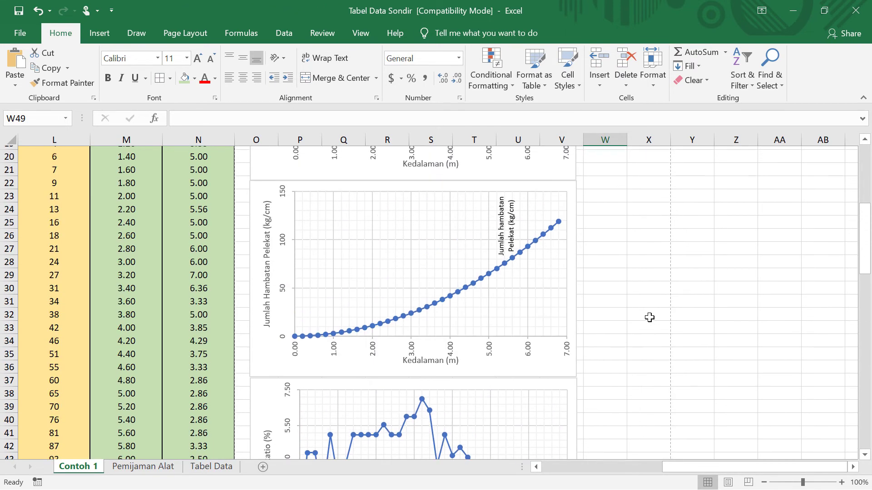
pyautogui.click(504, 249)
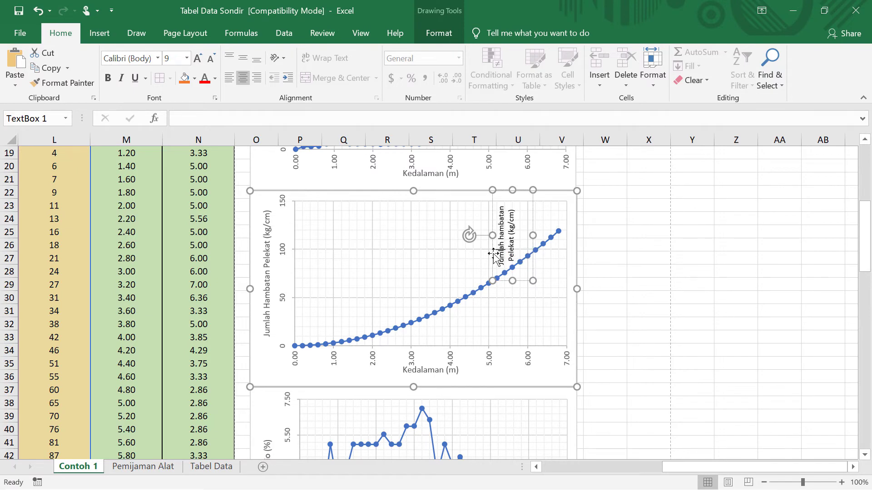
pyautogui.click(493, 253)
pyautogui.scroll(-3, 494, 249)
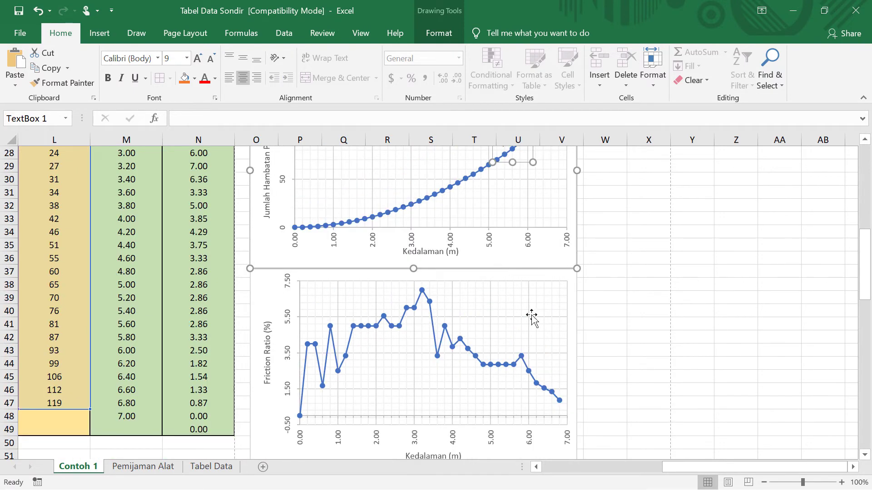
pyautogui.click(533, 347)
pyautogui.hotkey('ctrl', 'v')
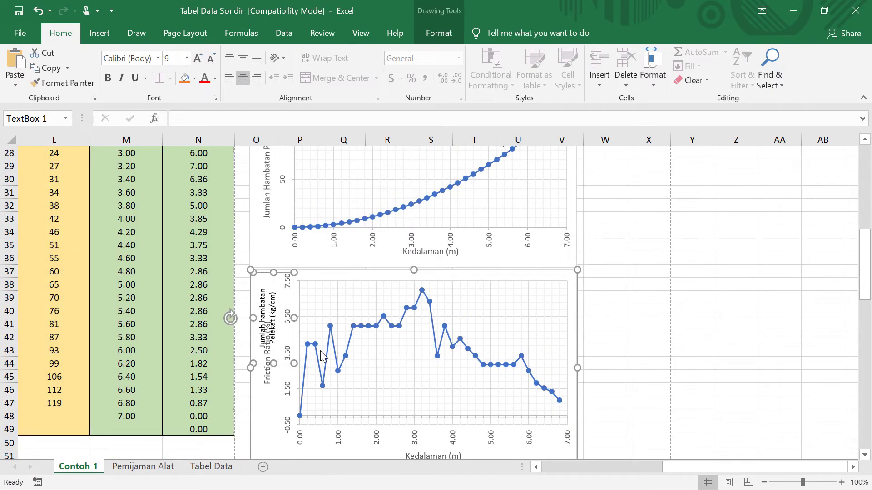
pyautogui.moveTo(291, 336); pyautogui.dragTo(376, 330)
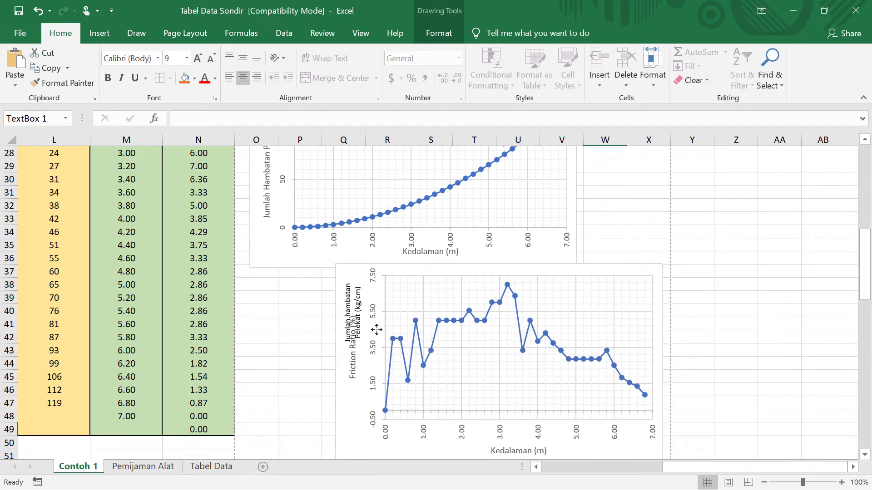
pyautogui.hotkey('ctrl', 'z')
pyautogui.click(274, 336)
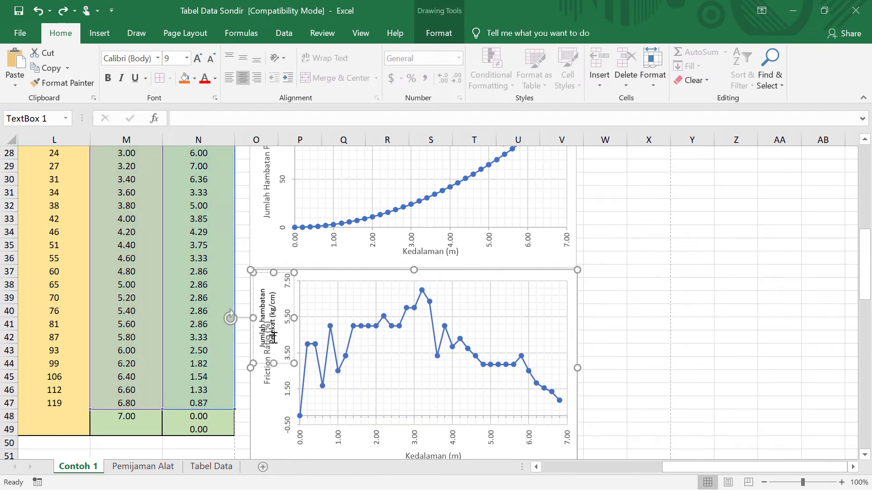
pyautogui.moveTo(291, 336); pyautogui.dragTo(354, 330)
pyautogui.hotkey('ctrl', 'z')
# - Move the pasted text box to the right end of the Friction Ratio plot and change its text to "Friction Ratio (%)"
pyautogui.click(264, 324)
pyautogui.moveTo(300, 335); pyautogui.dragTo(550, 326)
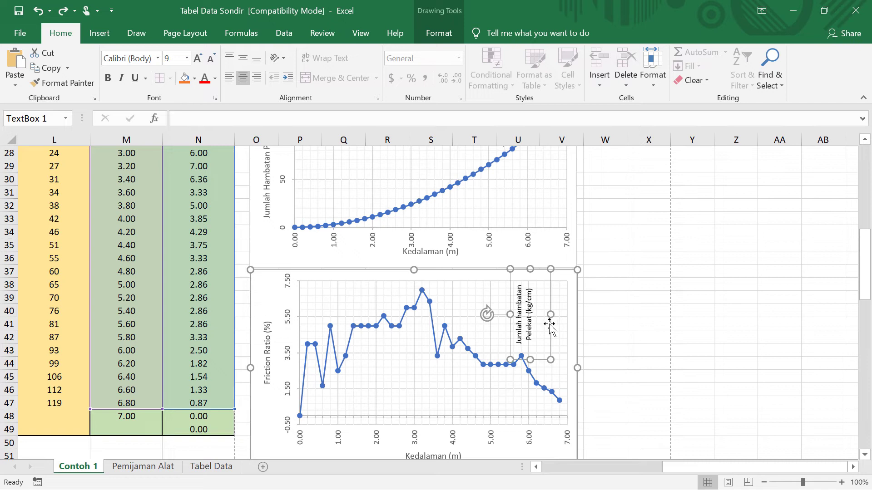
pyautogui.tripleClick(518, 336)
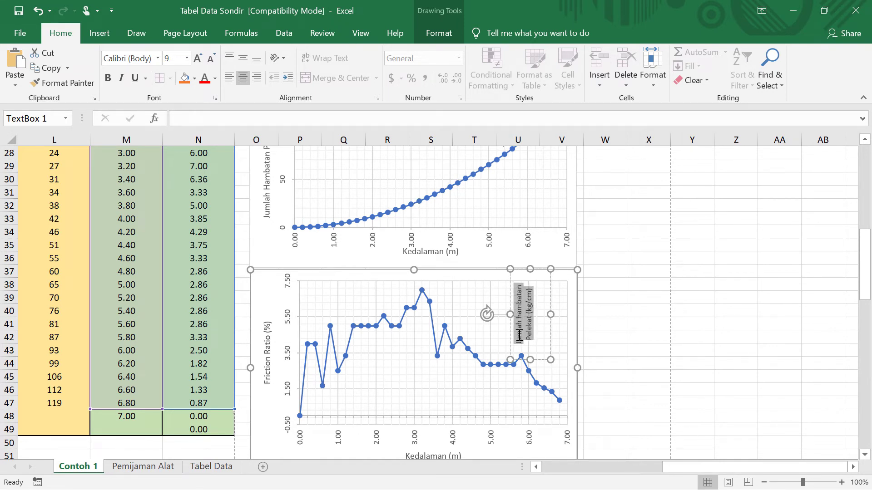
pyautogui.write('F')
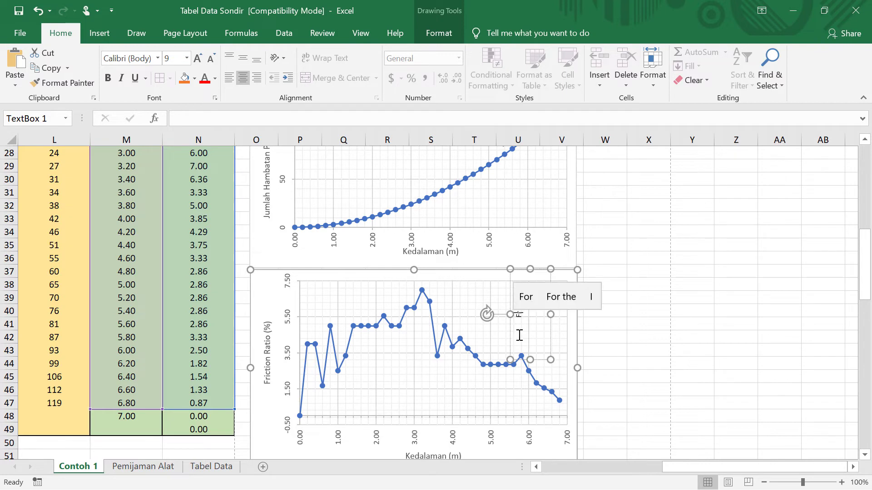
pyautogui.write('riction')
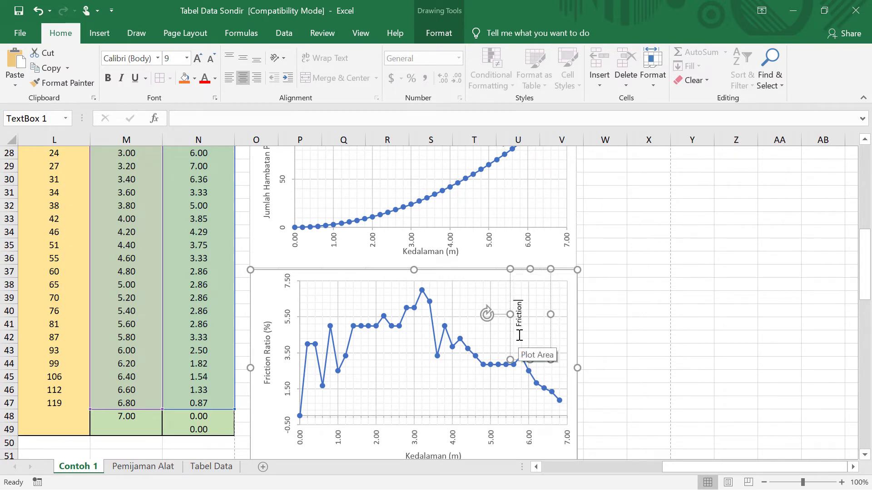
pyautogui.write(' Ratio')
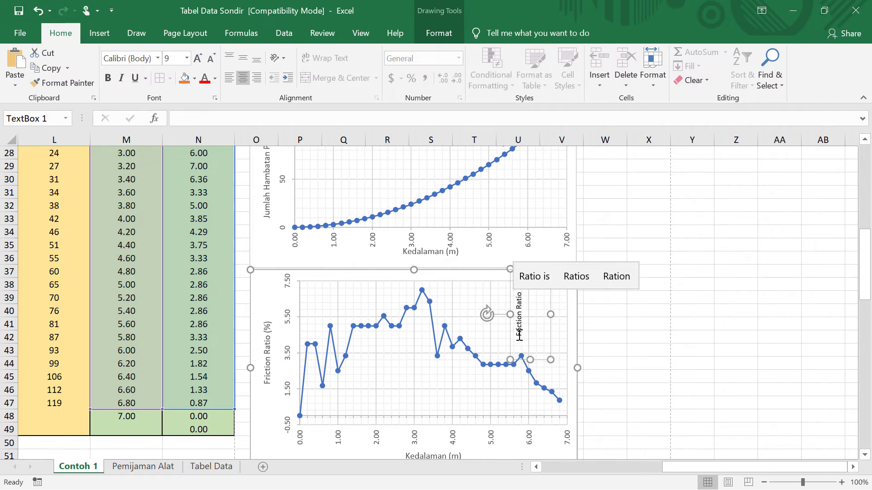
pyautogui.write(' (')
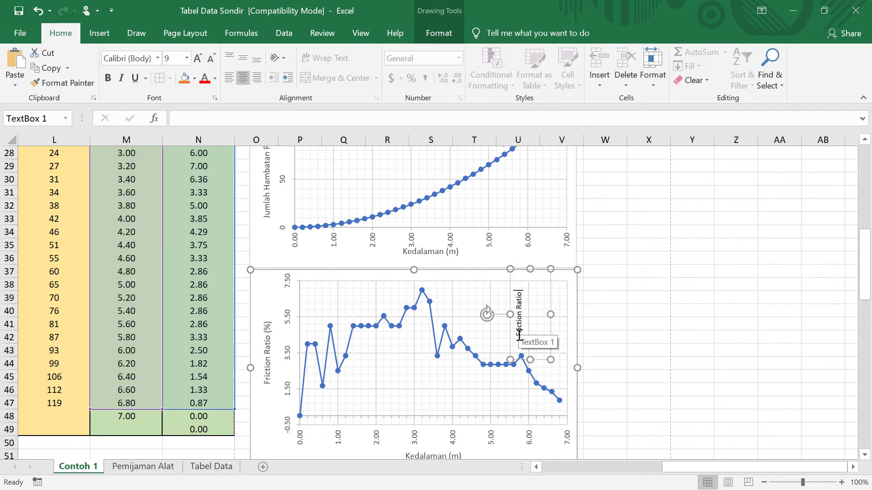
pyautogui.write('%)')
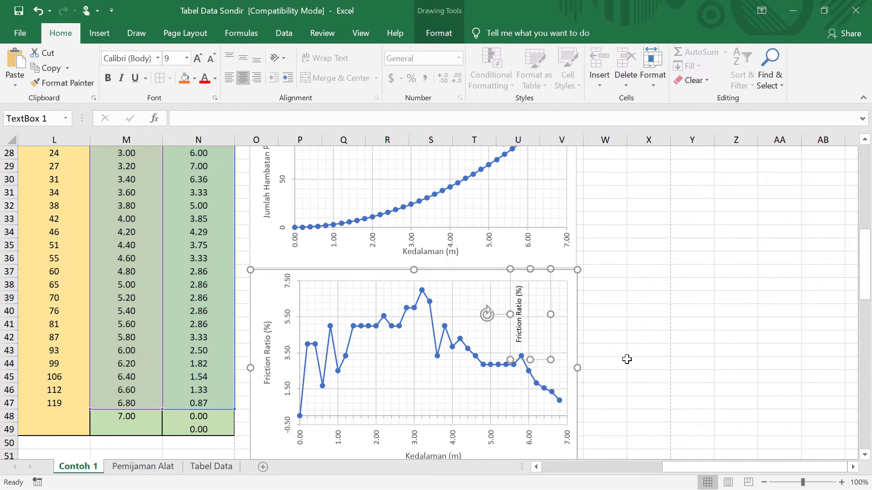
pyautogui.moveTo(552, 335); pyautogui.dragTo(579, 366)
pyautogui.press('Escape')
# - Review the three finished charts alongside the full sondir table and its color-coded column pairs at 70% zoom
pyautogui.scroll(5, 579, 366)
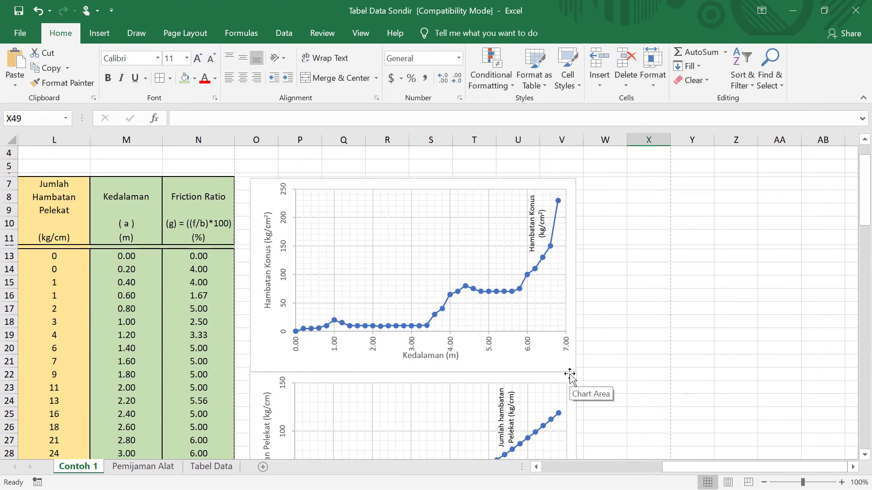
pyautogui.scroll(-8, 570, 374)
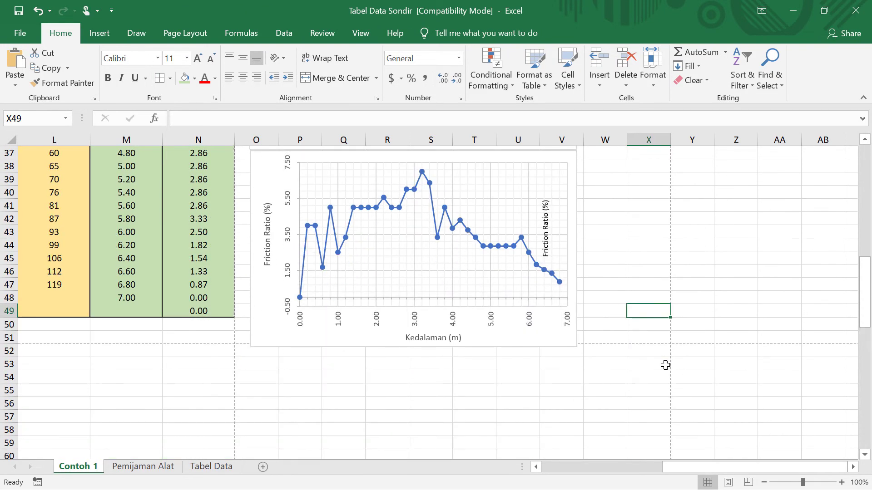
pyautogui.scroll(2, 665, 365)
pyautogui.click(725, 364)
pyautogui.moveTo(699, 468); pyautogui.dragTo(605, 476)
pyautogui.keyDown('ctrl'); pyautogui.scroll(-2, 360, 418); pyautogui.keyUp('ctrl')
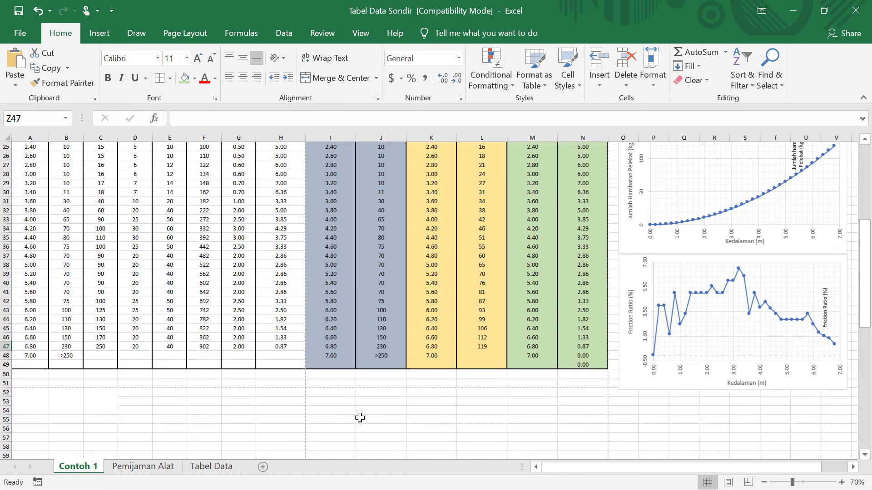
pyautogui.scroll(8, 359, 418)
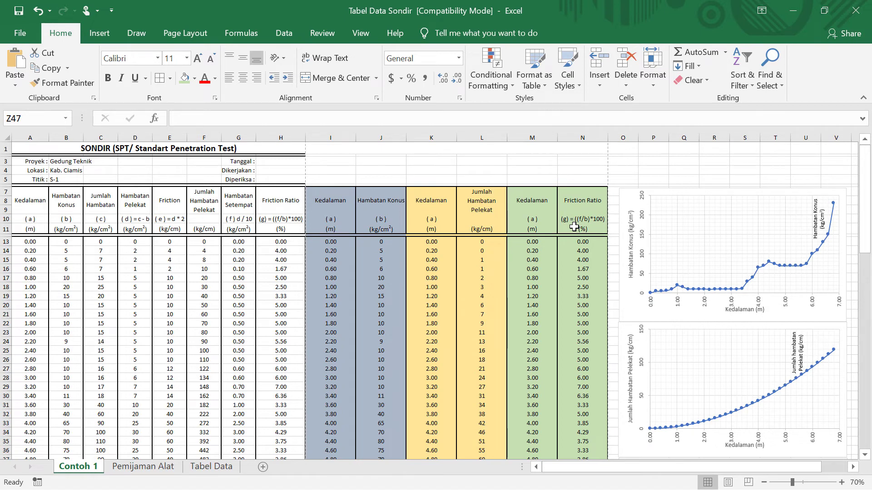
pyautogui.click(547, 171)
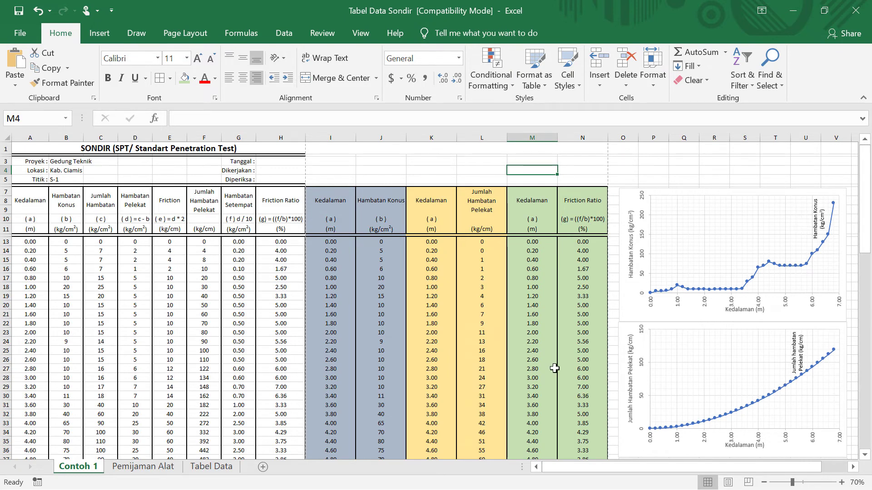
# - Switch to the praktikum-sondir-mekanika-tanah PDF in Edge and examine its cover page and the Lembar Asistensi page
pyautogui.click(608, 486)
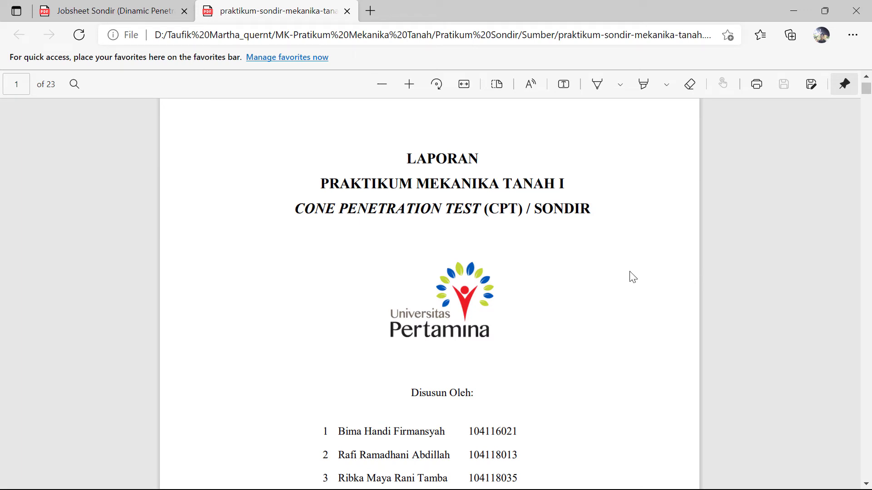
pyautogui.scroll(-1, 570, 224)
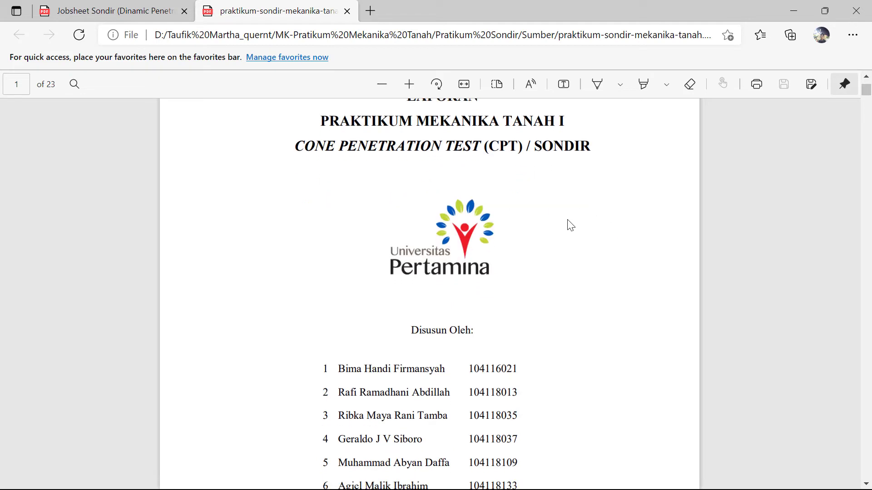
pyautogui.scroll(-1, 495, 263)
pyautogui.scroll(-1, 506, 266)
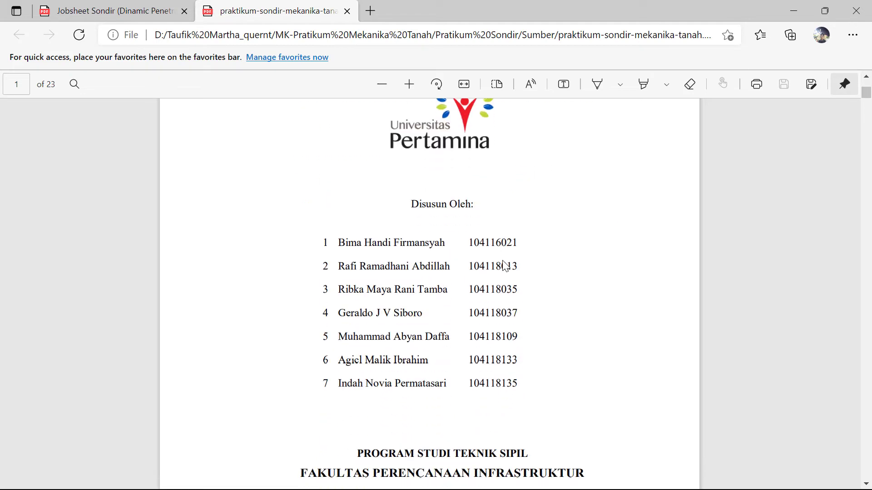
pyautogui.scroll(-2, 493, 281)
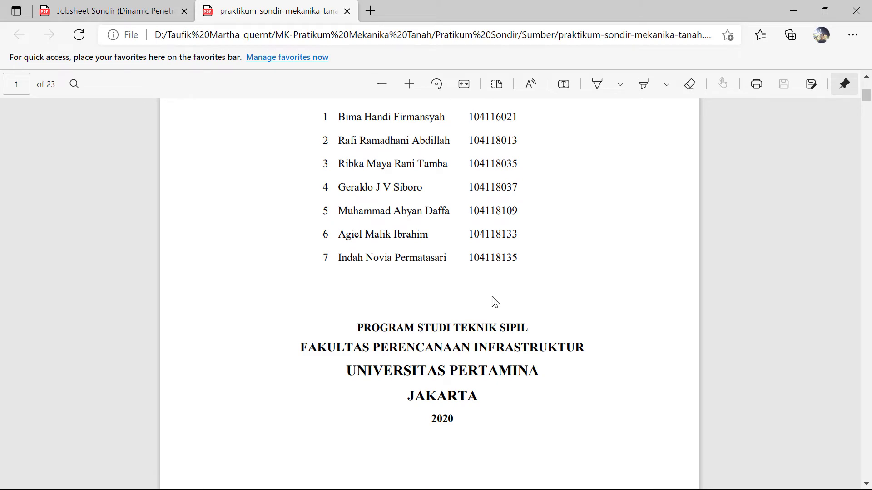
pyautogui.scroll(-3, 526, 346)
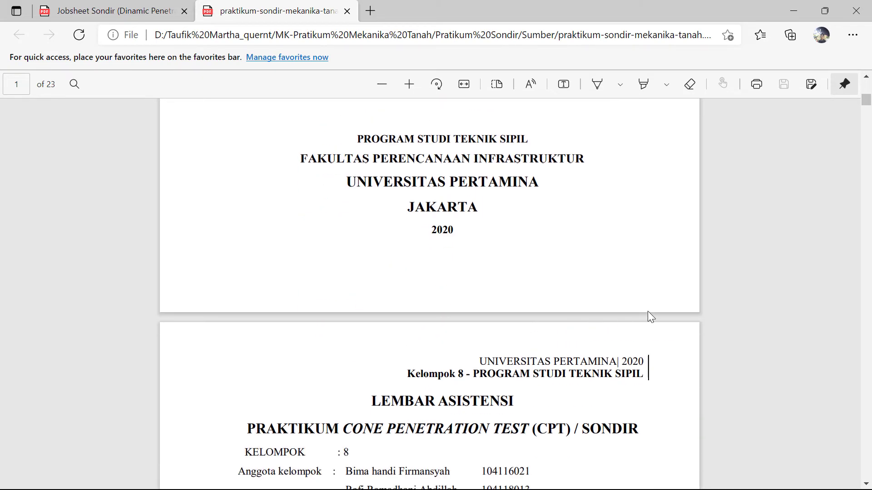
pyautogui.scroll(-7, 647, 314)
pyautogui.scroll(1, 648, 317)
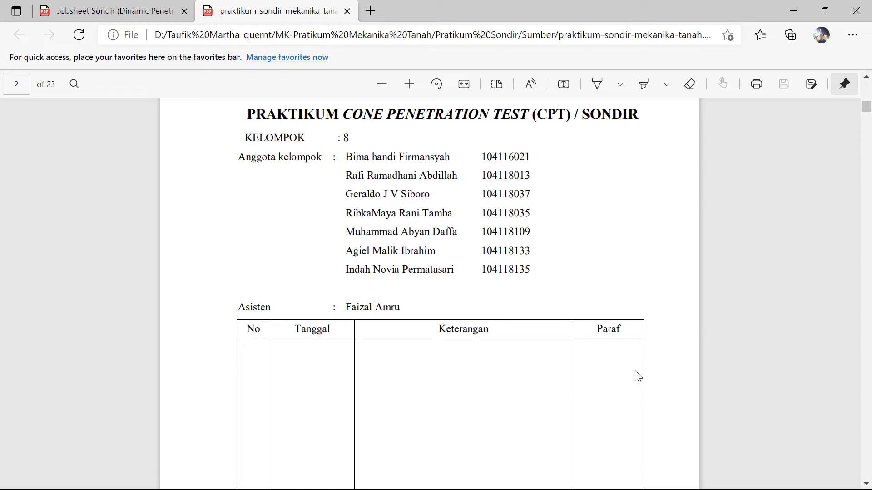
# - Examine the report's Daftar Isi page at a reduced zoom so the whole chapter structure fits in view
pyautogui.scroll(-15, 638, 376)
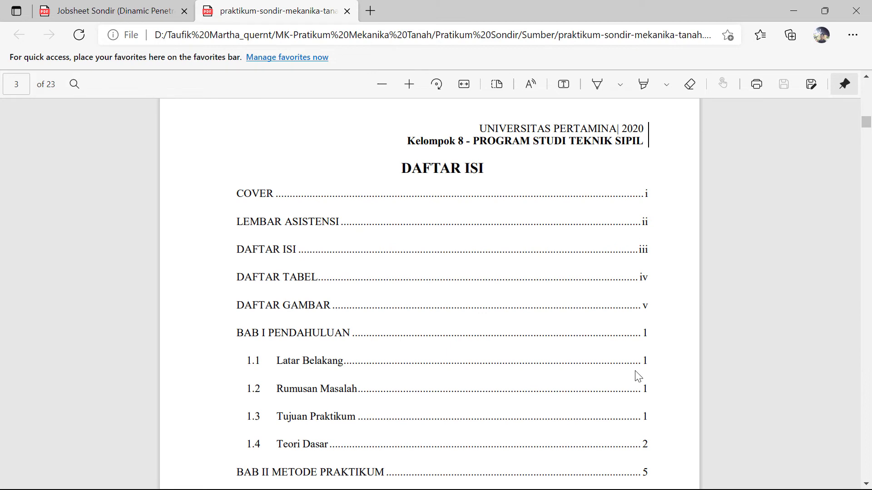
pyautogui.scroll(-1, 638, 376)
pyautogui.scroll(1, 531, 251)
pyautogui.scroll(-10, 475, 292)
pyautogui.scroll(3, 475, 291)
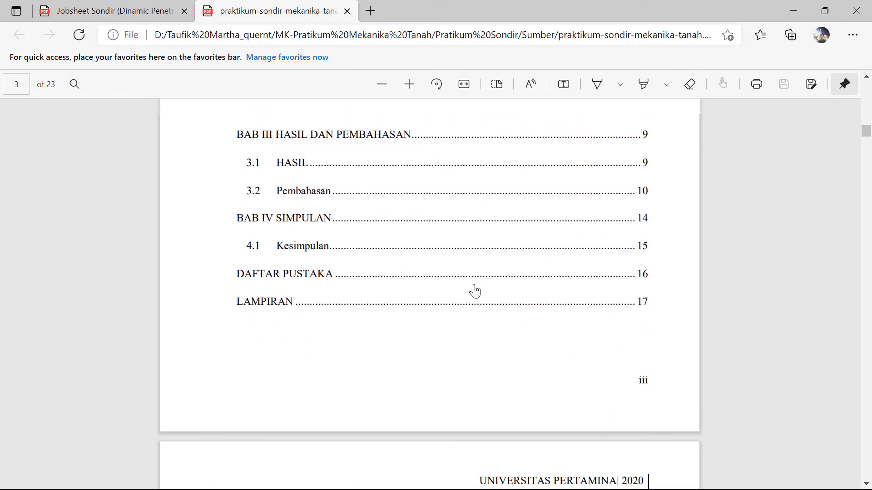
pyautogui.scroll(2, 475, 291)
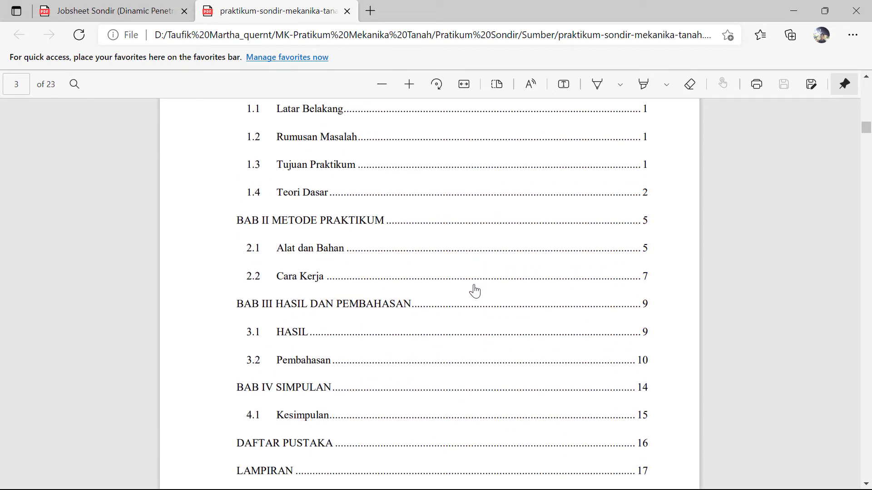
pyautogui.keyDown('ctrl'); pyautogui.scroll(-2, 474, 291); pyautogui.keyUp('ctrl')
pyautogui.scroll(-2, 475, 291)
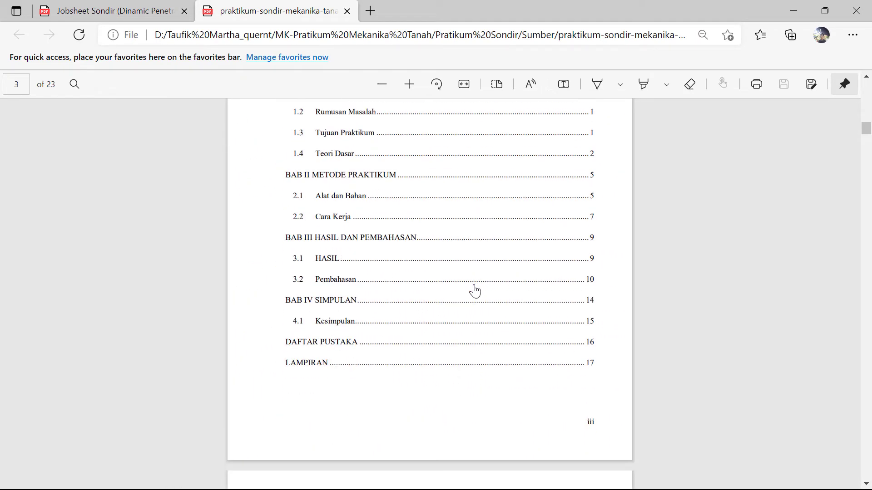
pyautogui.keyDown('ctrl'); pyautogui.scroll(1, 475, 291); pyautogui.keyUp('ctrl')
pyautogui.keyDown('ctrl'); pyautogui.scroll(-2, 475, 291); pyautogui.keyUp('ctrl')
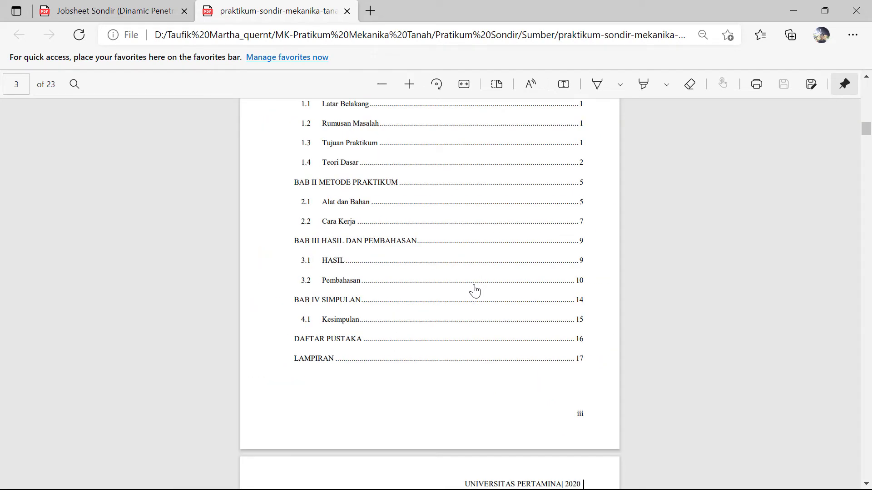
pyautogui.scroll(2, 475, 291)
pyautogui.keyDown('ctrl'); pyautogui.scroll(-1, 475, 291); pyautogui.keyUp('ctrl')
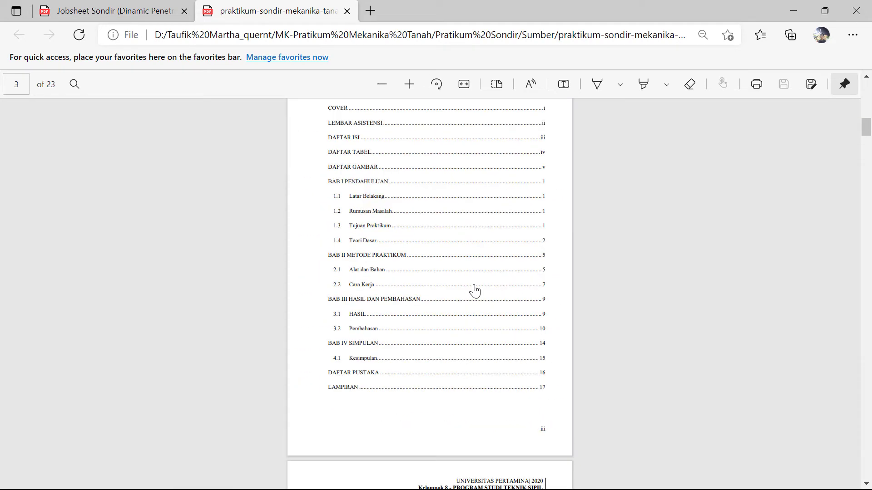
pyautogui.scroll(2, 474, 291)
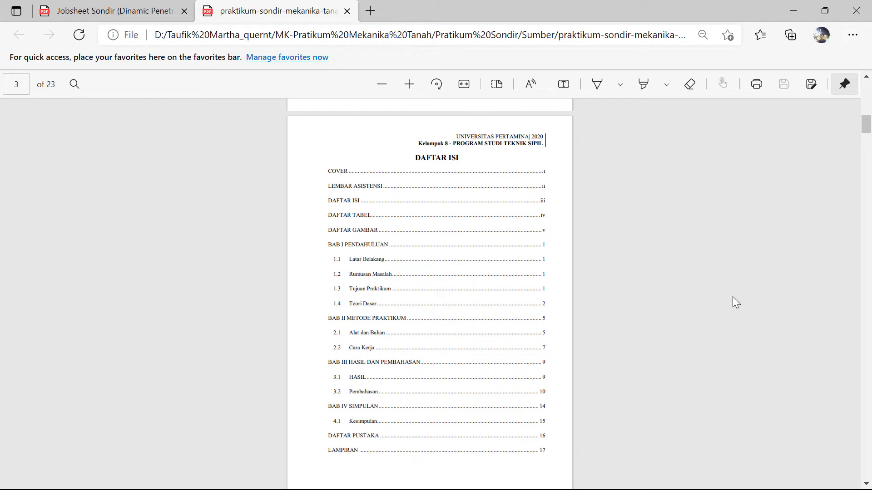
# - Go to BAB IV Simpulan on page 20 and read section 4.1 Kesimpulan at a larger zoom
pyautogui.moveTo(866, 123); pyautogui.dragTo(856, 413)
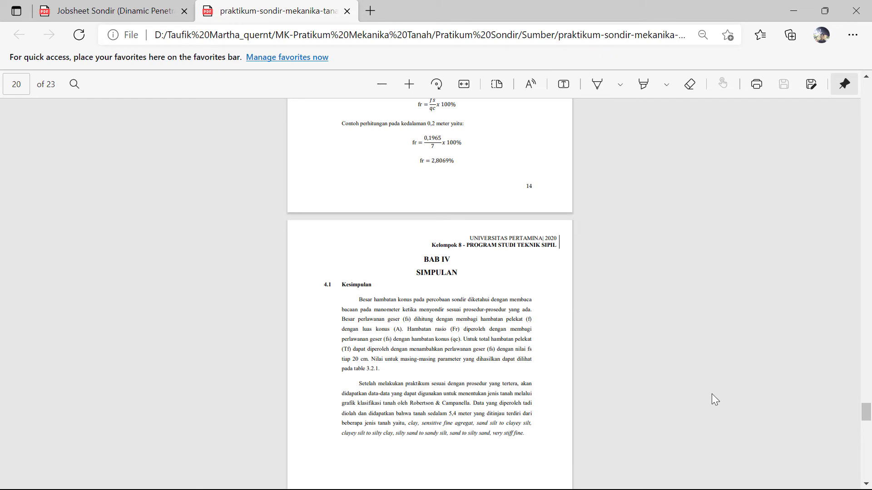
pyautogui.scroll(2, 483, 399)
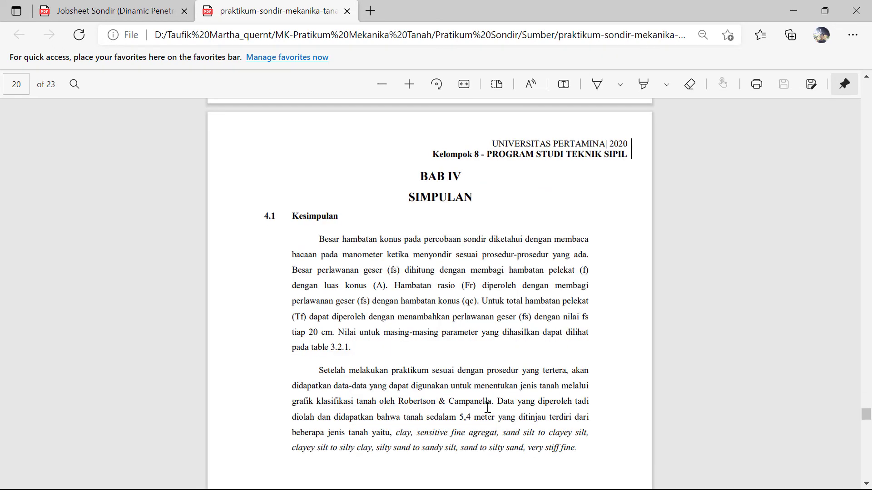
pyautogui.scroll(1, 487, 407)
pyautogui.scroll(-2, 359, 152)
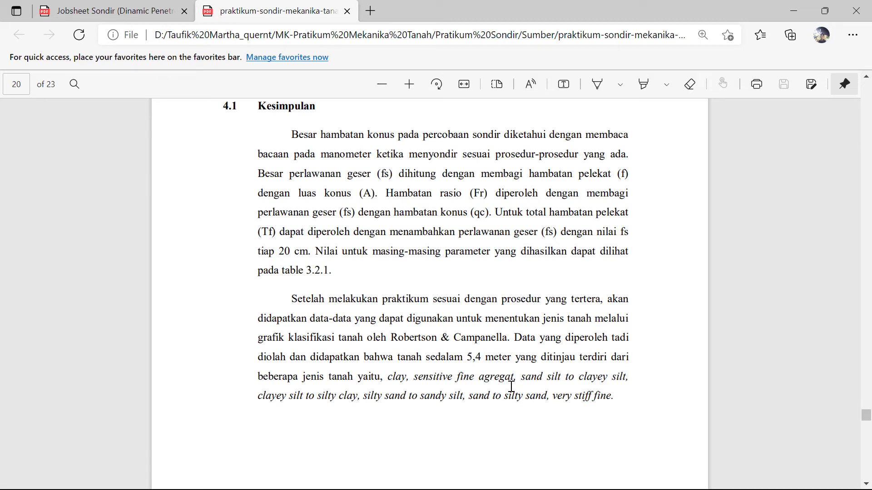
# - Examine the sondir data table with its Jenis Tanah column on page 22 and the Grafik Sondir charts on page 23
pyautogui.scroll(-15, 511, 386)
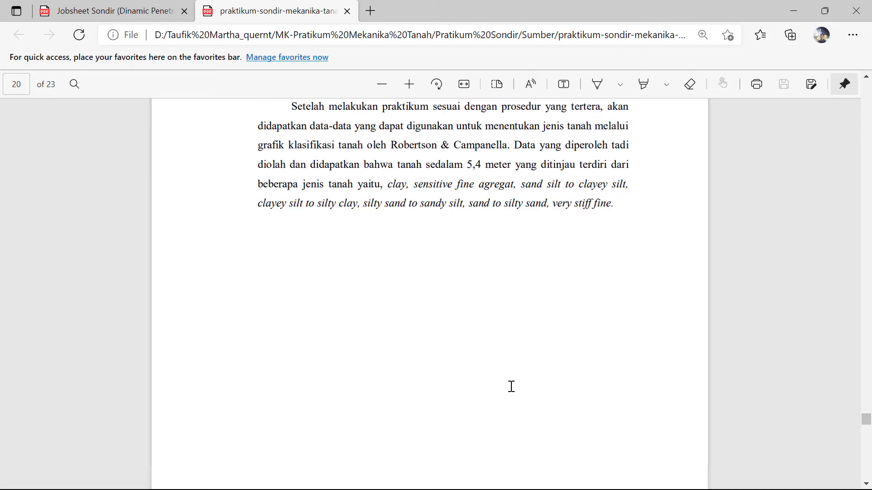
pyautogui.scroll(-10, 511, 386)
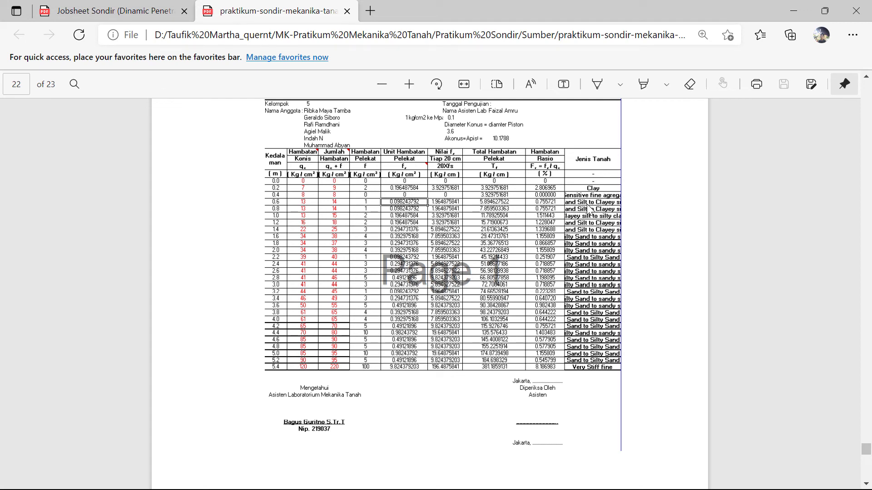
pyautogui.scroll(-8, 601, 243)
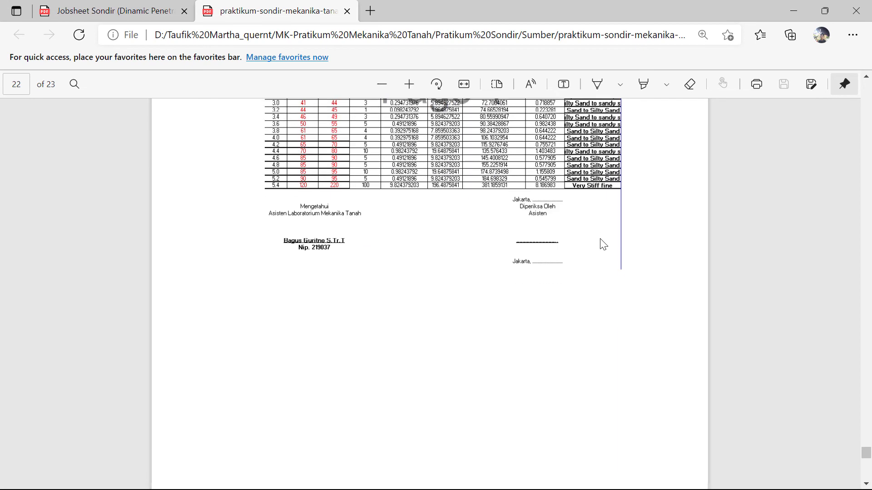
pyautogui.scroll(-5, 605, 244)
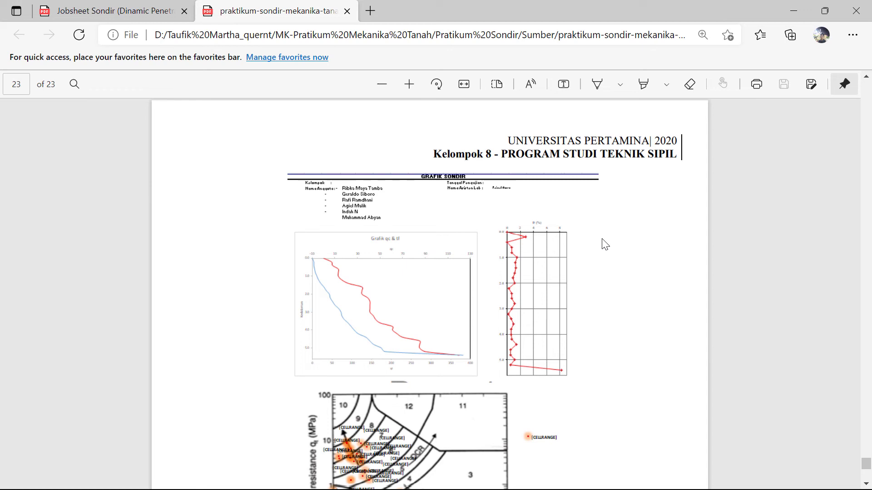
pyautogui.scroll(-2, 604, 244)
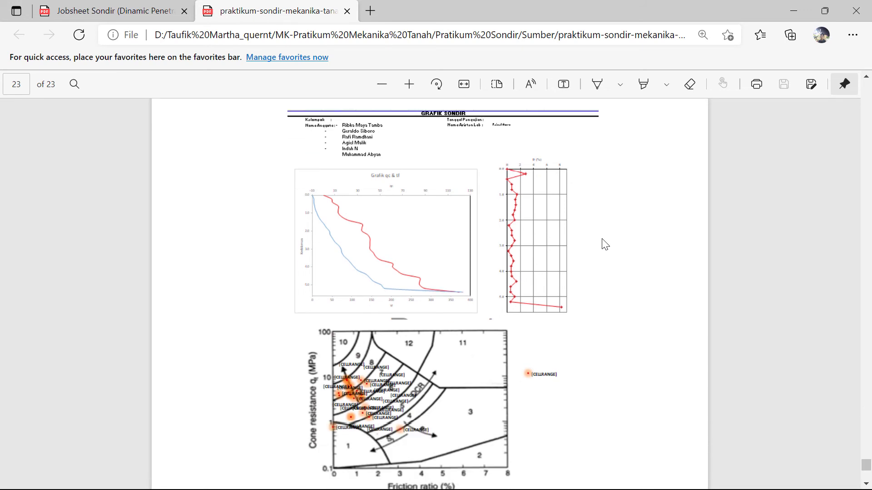